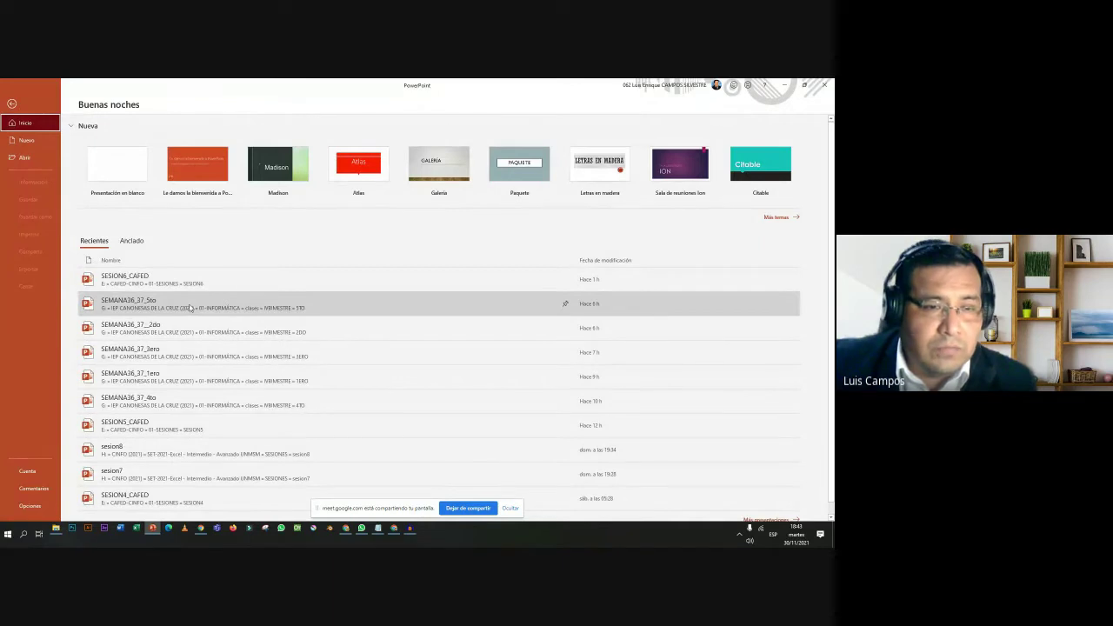
Browse the EXTERNO1 (H:) drive, cancel, then open sesion7 from the recent presentations
scroll(202, 424, "down", 1)
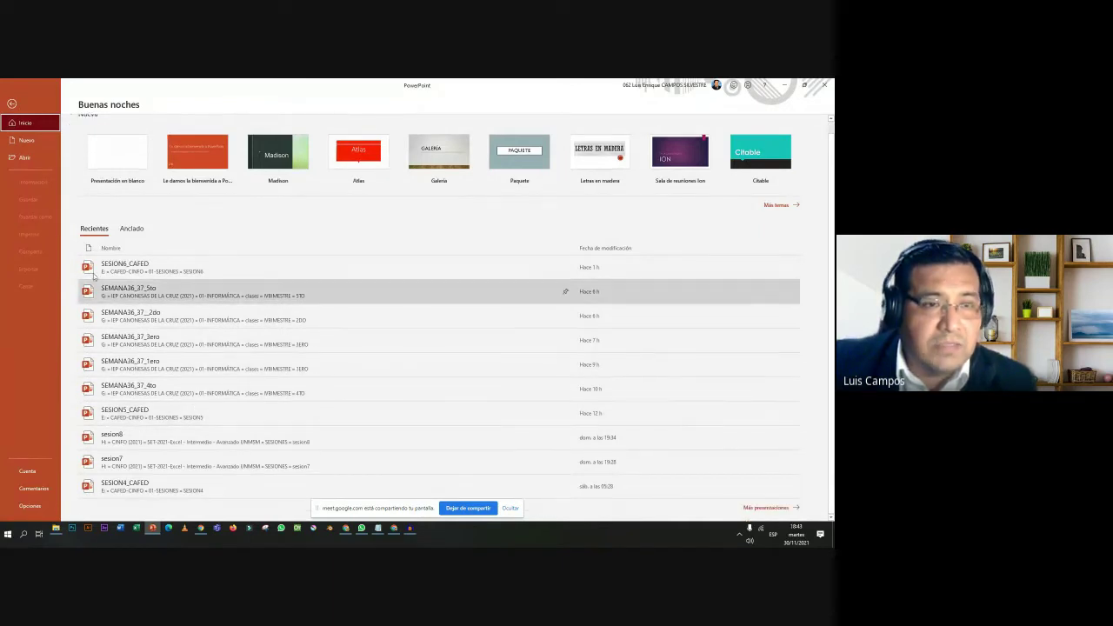
left_click(25, 157)
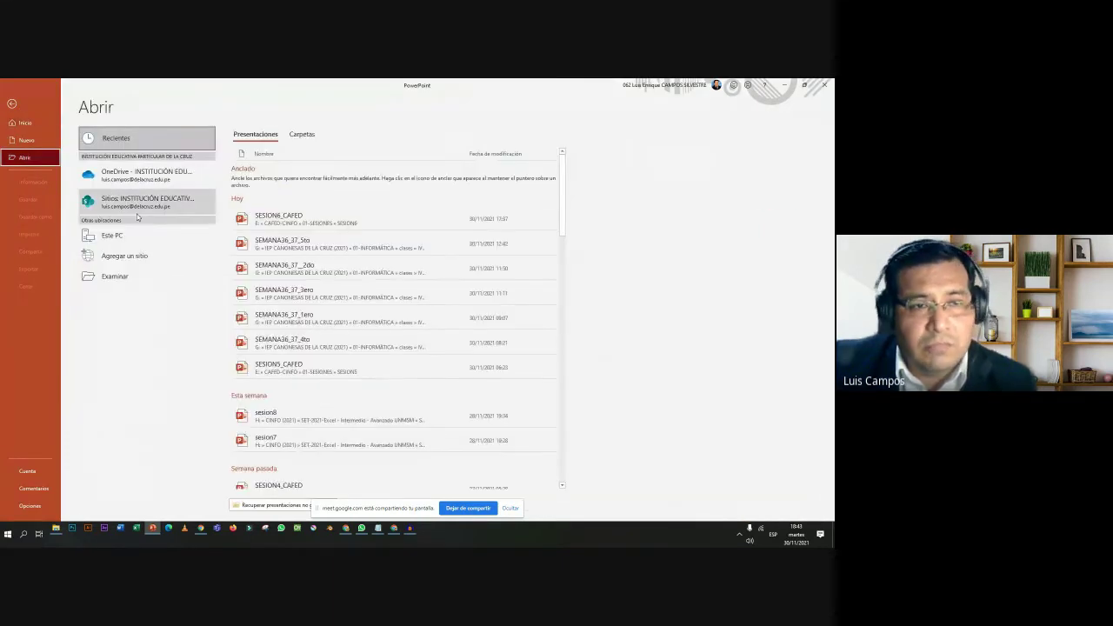
left_click(132, 277)
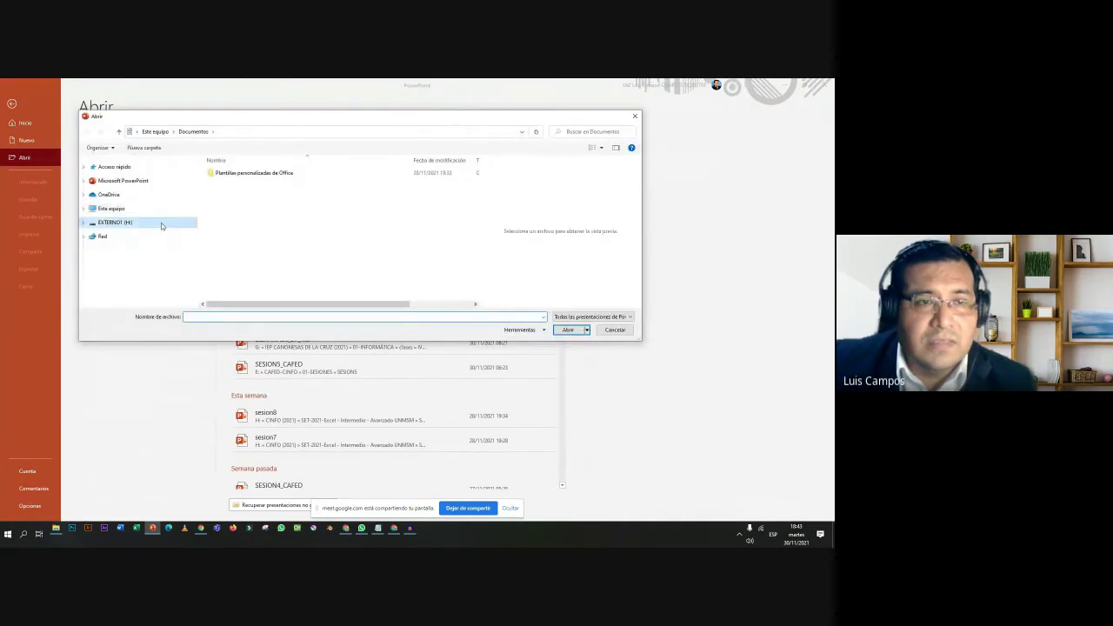
left_click(160, 225)
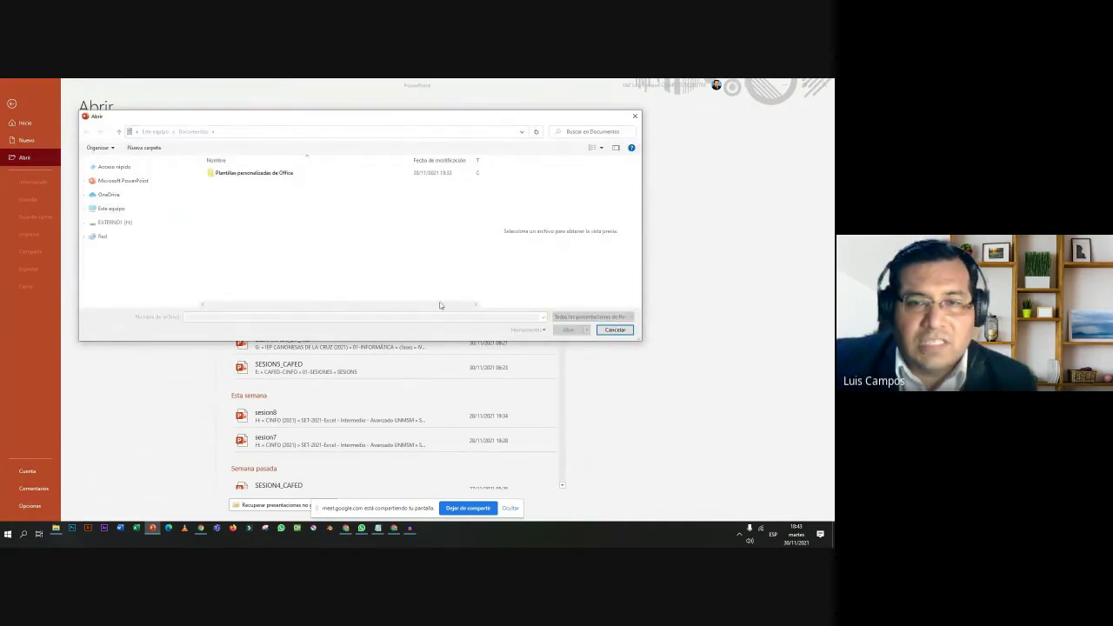
left_click(634, 118)
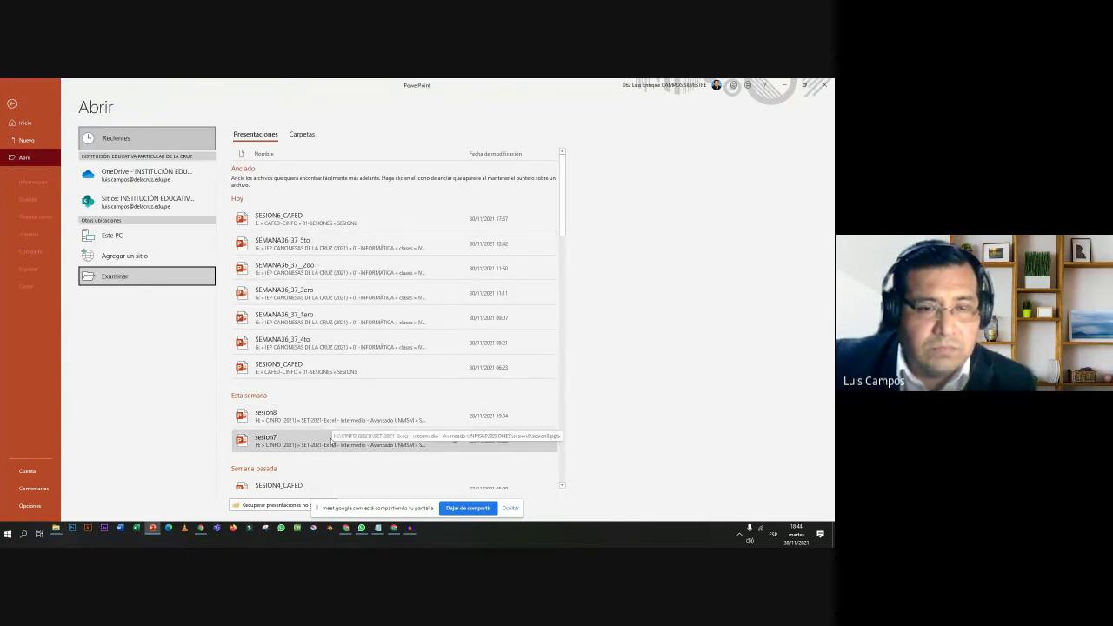
left_click(332, 440)
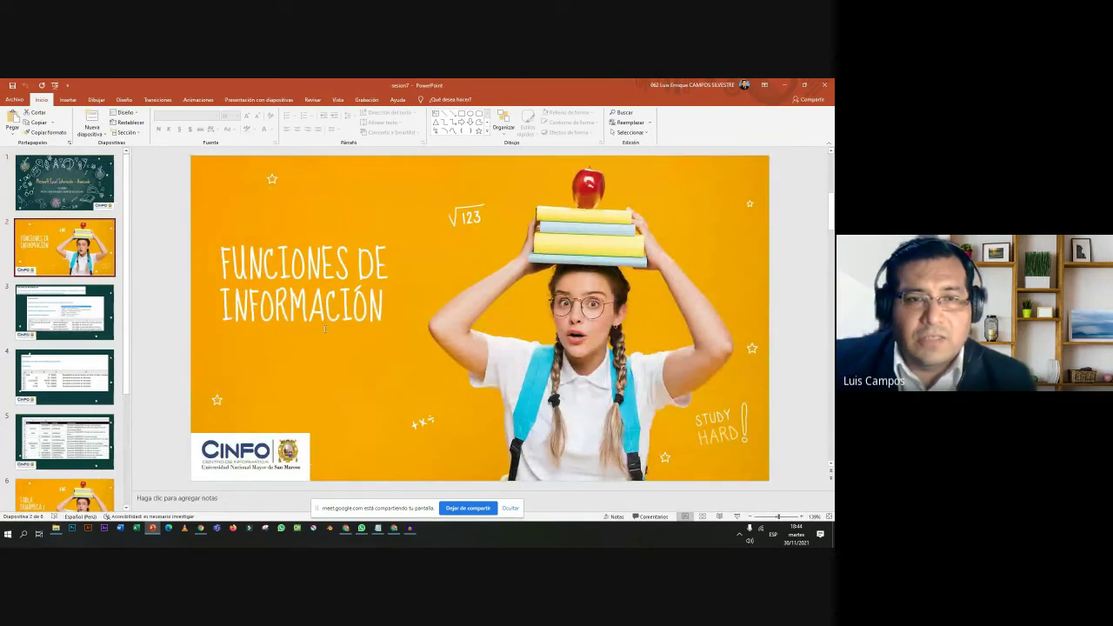
Move Audacity over the slide, then return to sesion7 and reselect the title slide
scroll(309, 317, "up", 1)
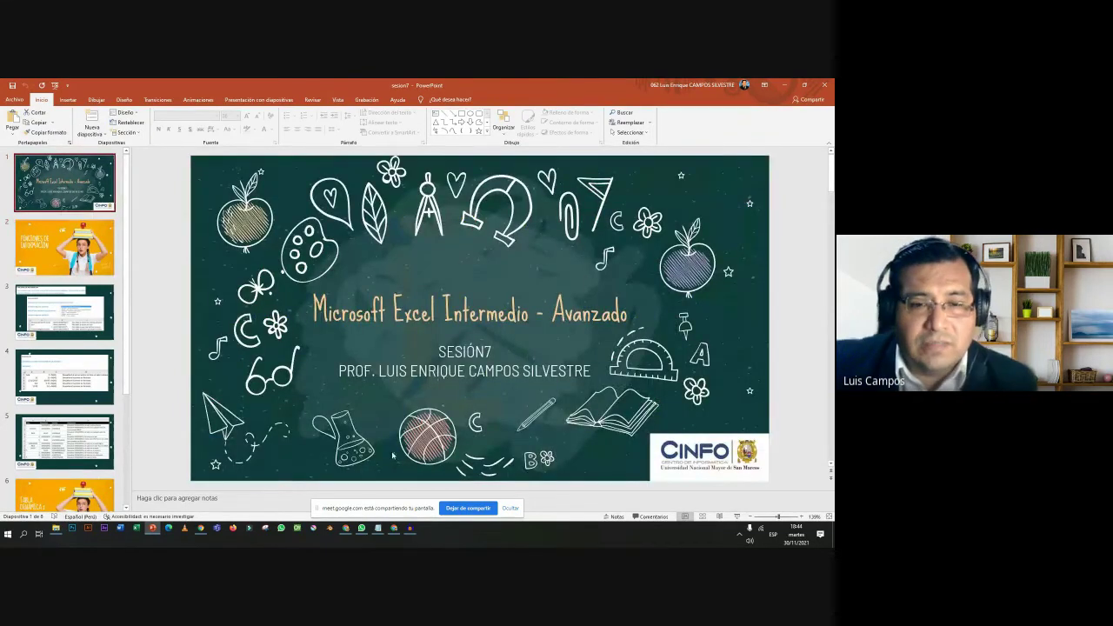
left_click(411, 529)
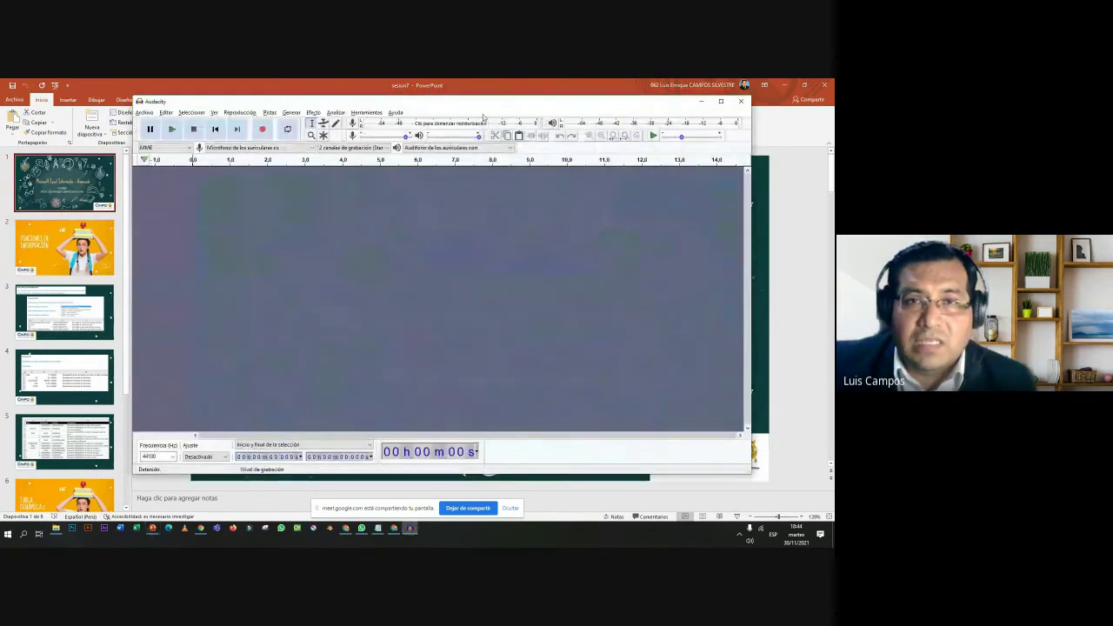
left_click_drag(483, 117, 526, 174)
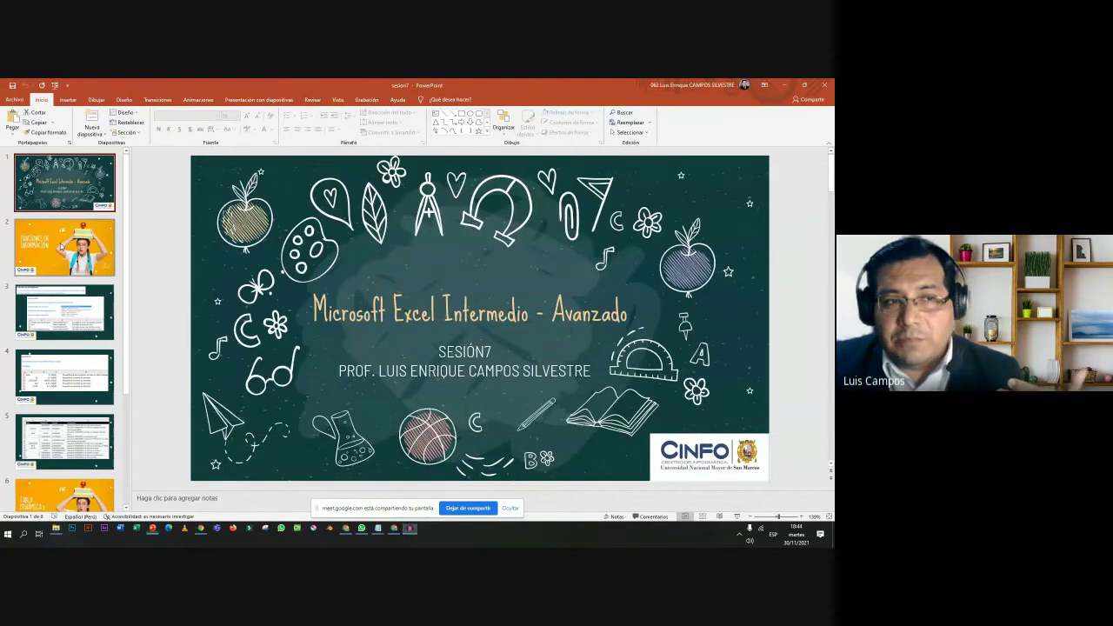
left_click(59, 261)
left_click(57, 309)
key("Down")
key("Up")
key("Up")
key("Up")
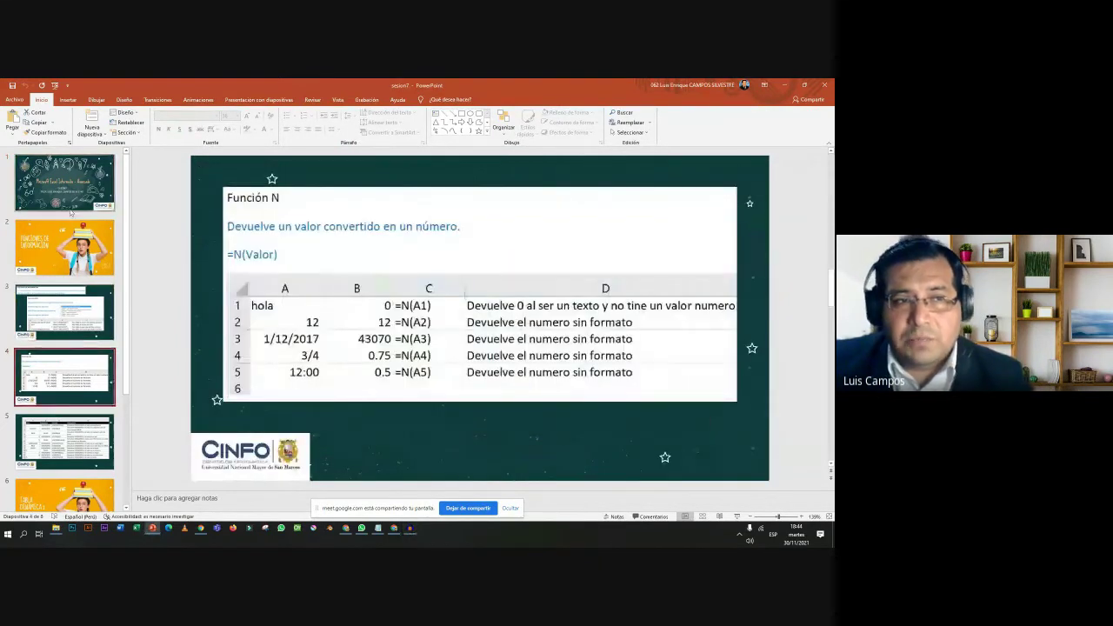
Switch back to Audacity and position its window over the title slide
key("alt+Tab")
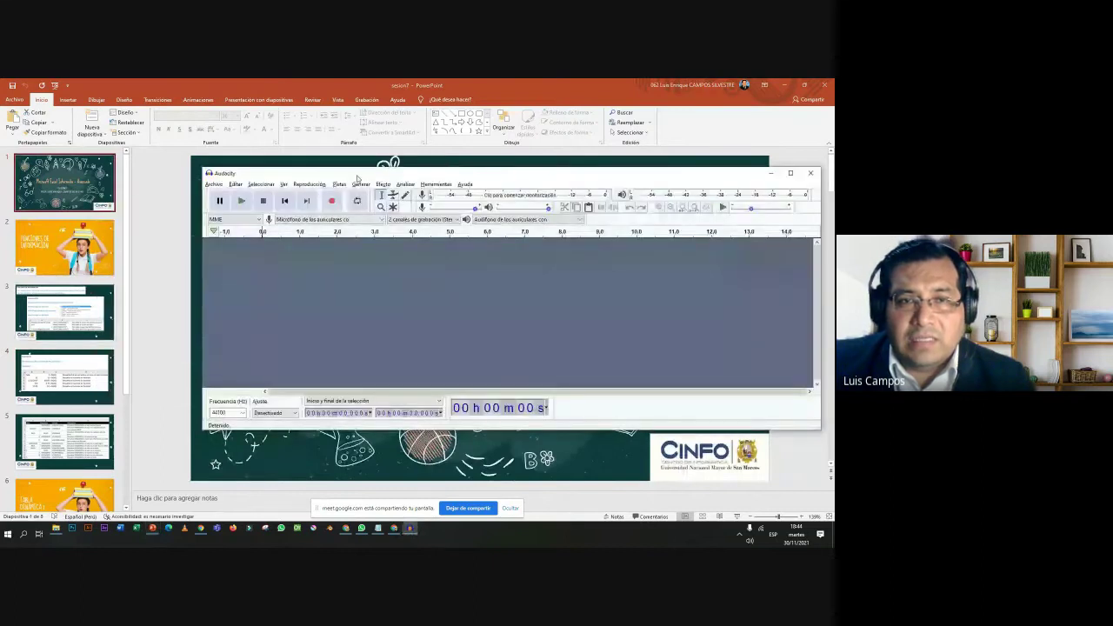
left_click_drag(360, 173, 355, 183)
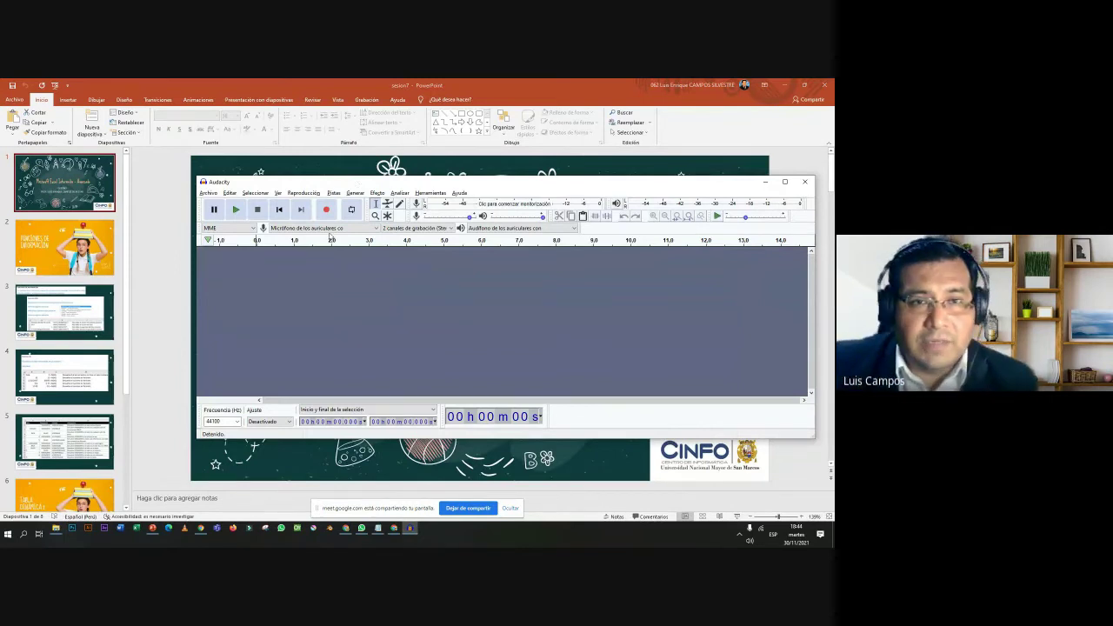
left_click_drag(331, 183, 316, 172)
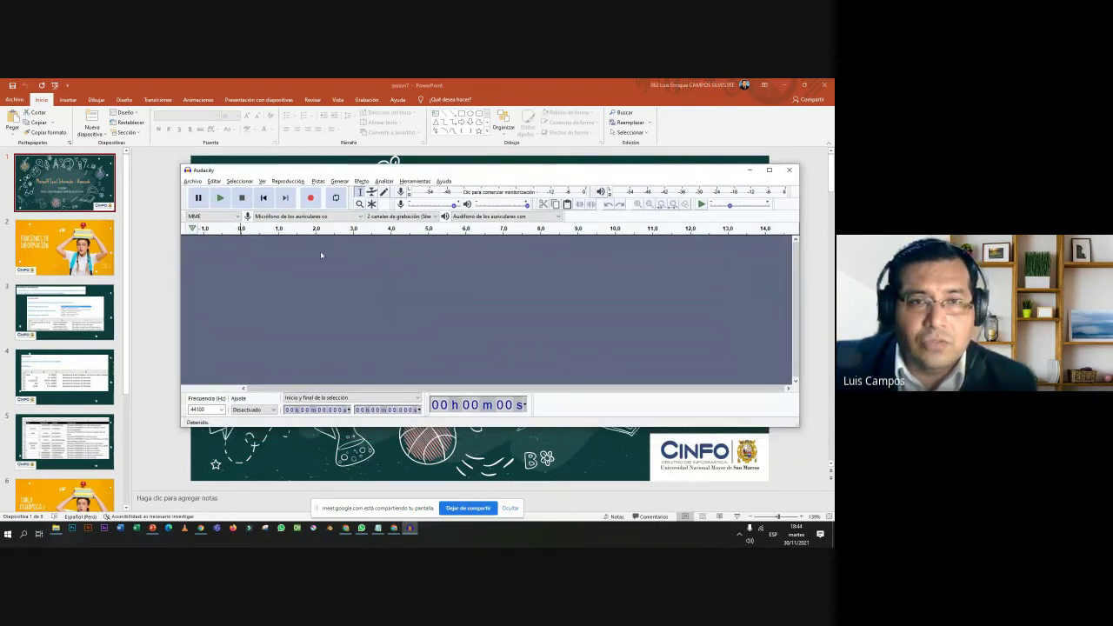
Record a roughly 42-second voice take, stop it, and maximize the Audacity window
left_click(311, 199)
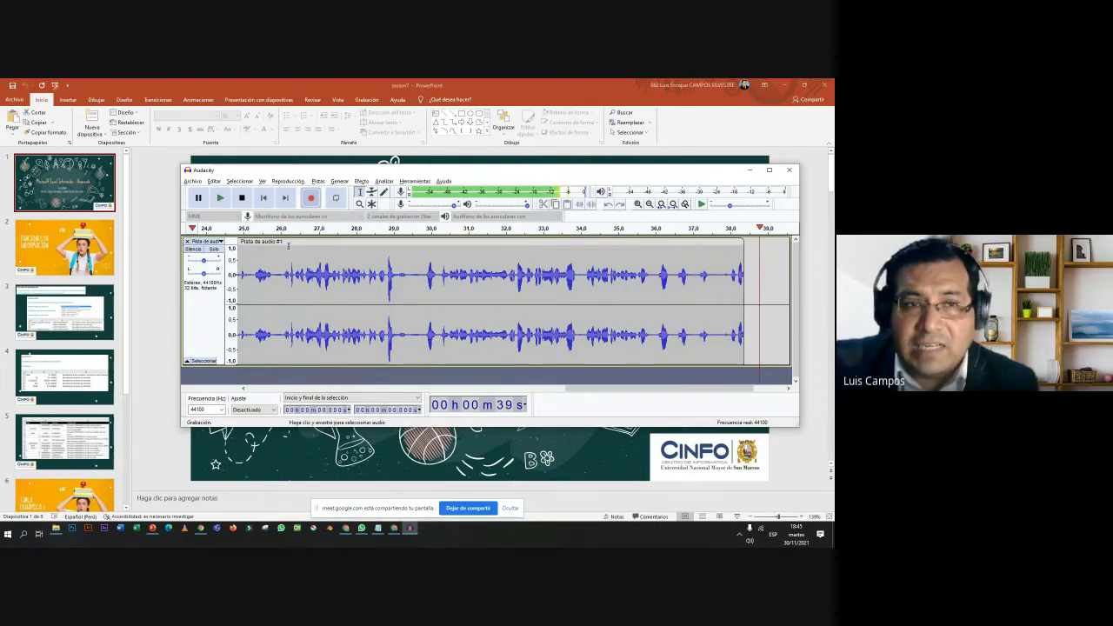
left_click(244, 200)
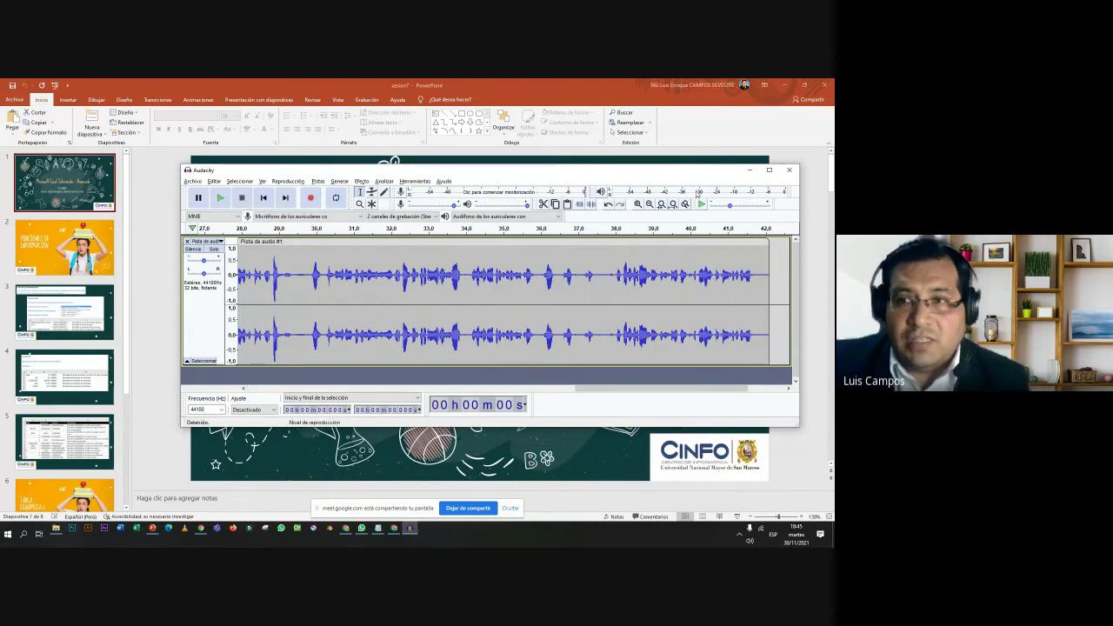
left_click(768, 171)
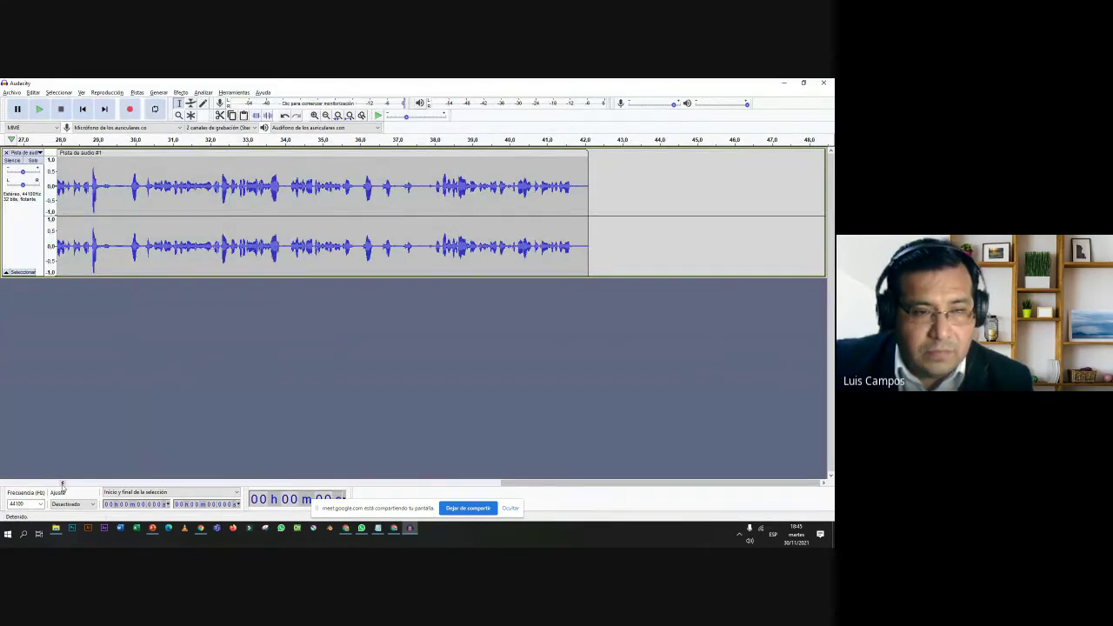
left_click_drag(62, 485, 62, 484)
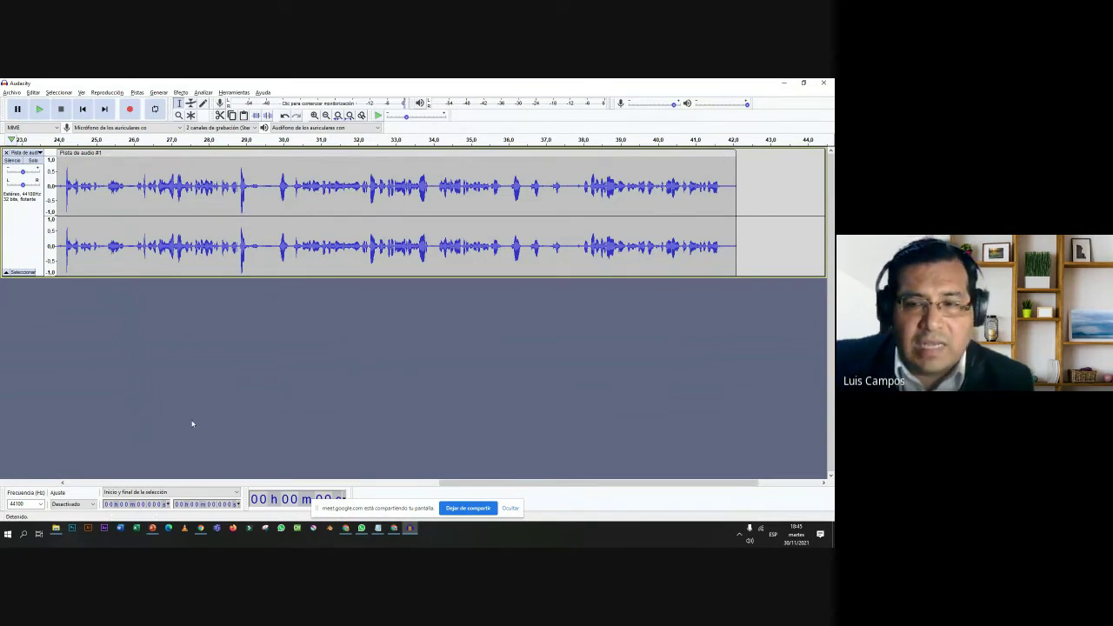
left_click(65, 481)
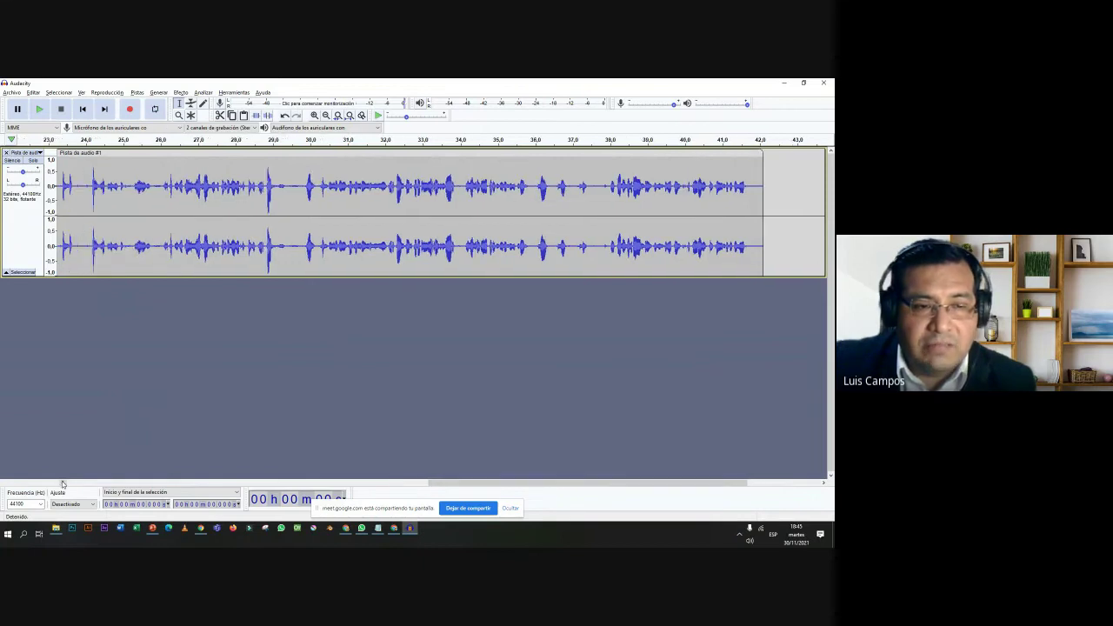
left_click_drag(477, 483, 134, 484)
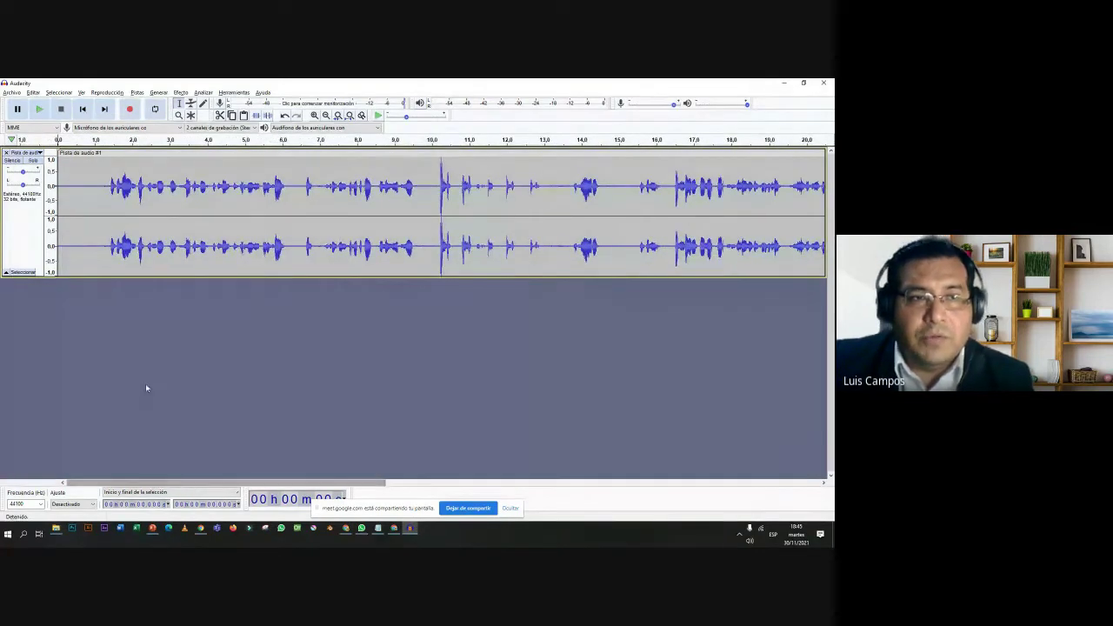
left_click(39, 110)
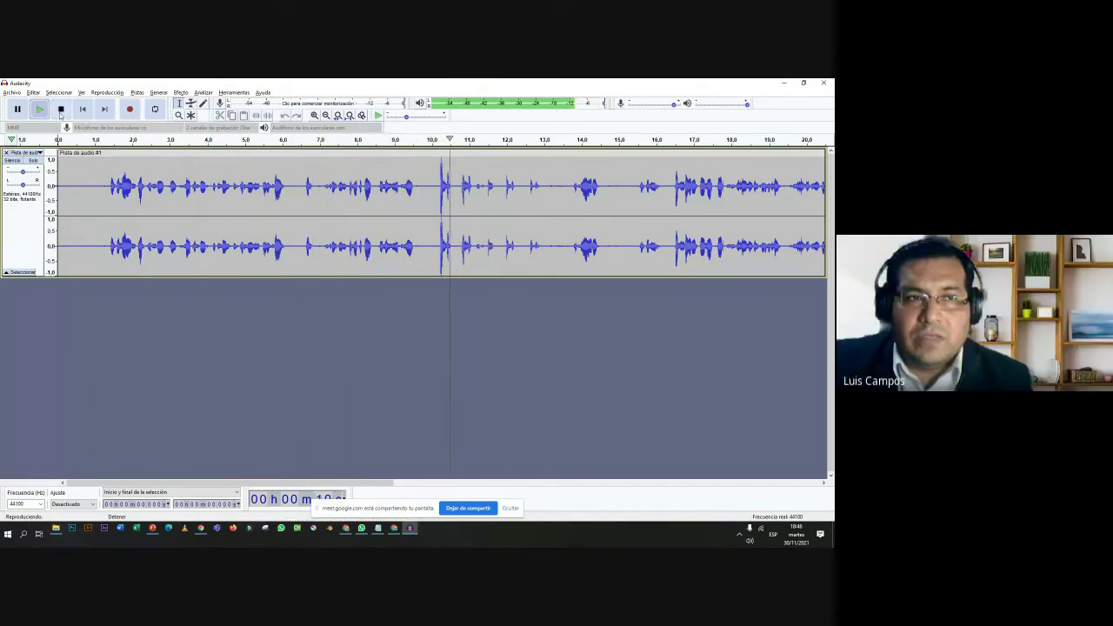
key("space")
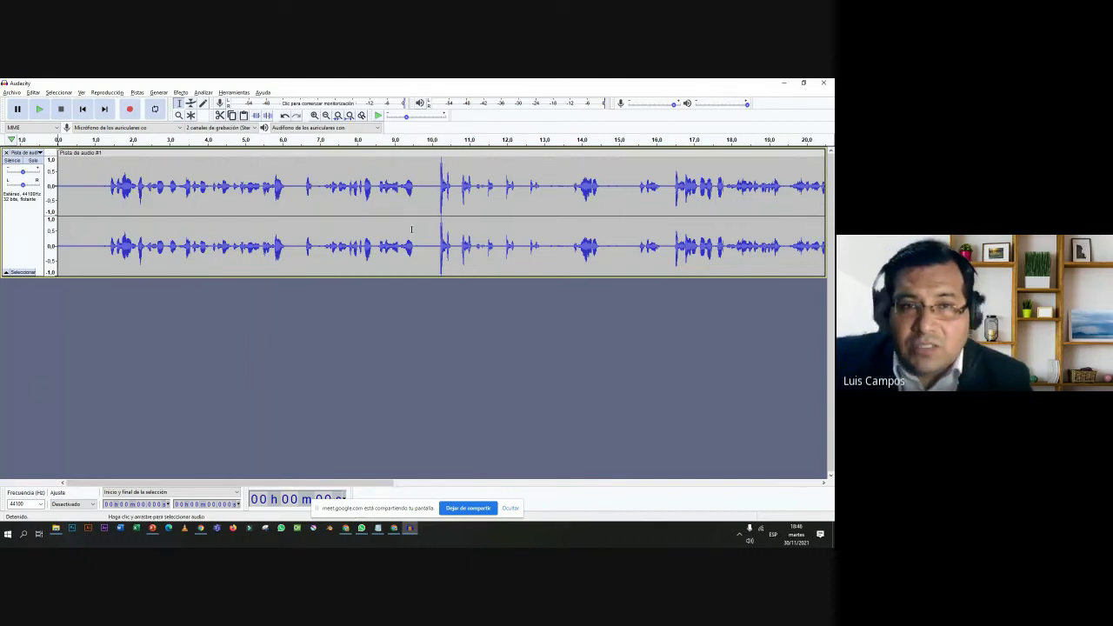
Delete the stretch from about 11.4 to 14.7 seconds of the voice track
left_click_drag(440, 165, 518, 196)
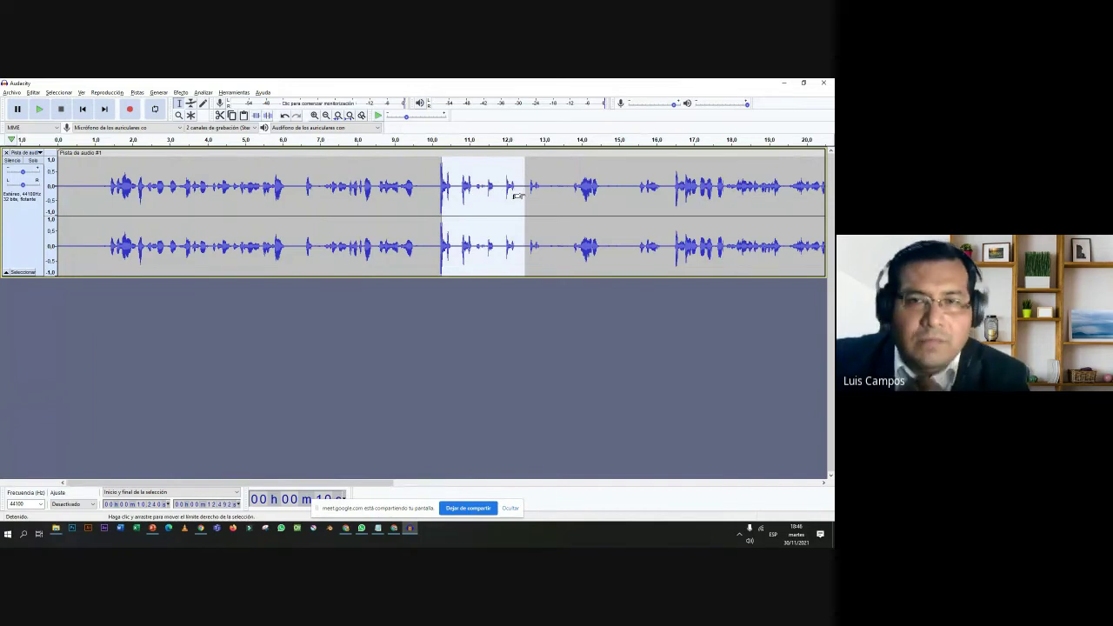
left_click(472, 226)
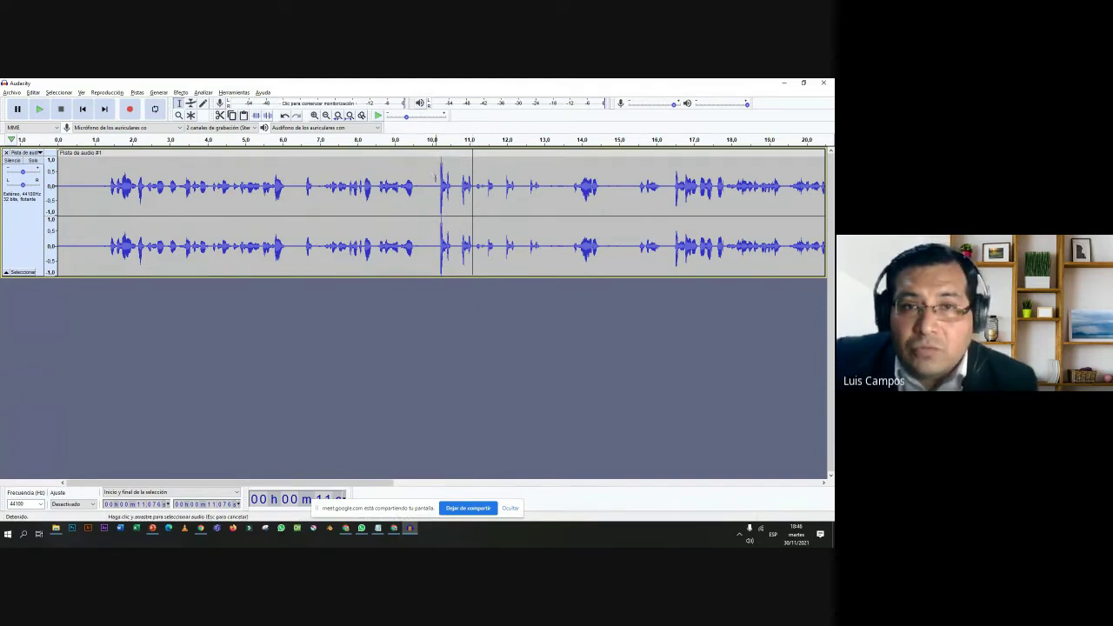
left_click(436, 179)
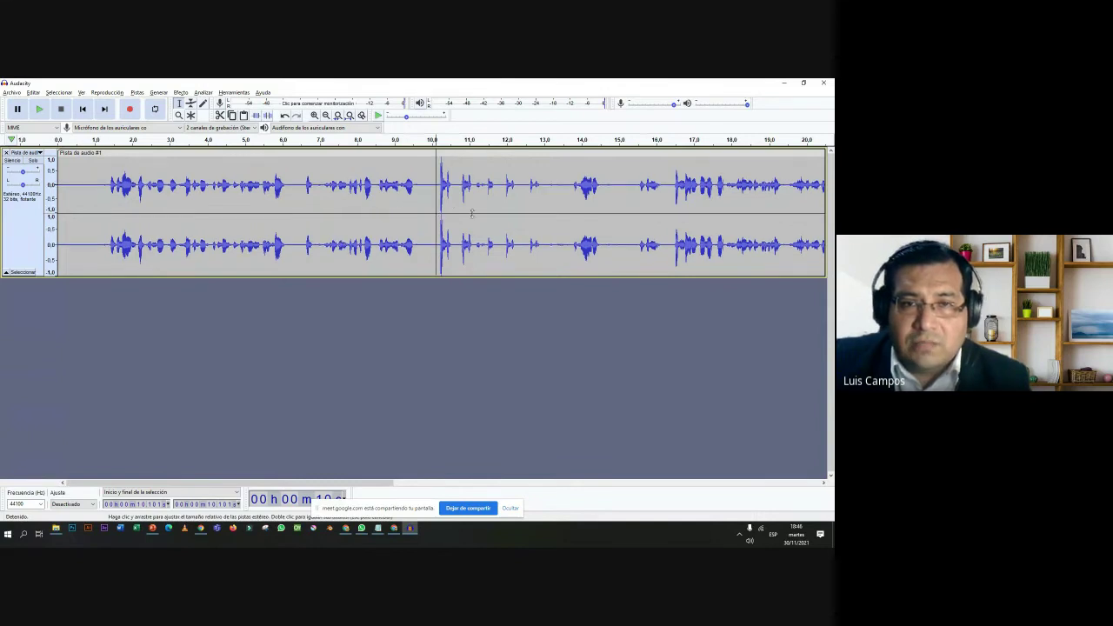
left_click_drag(451, 209, 617, 212)
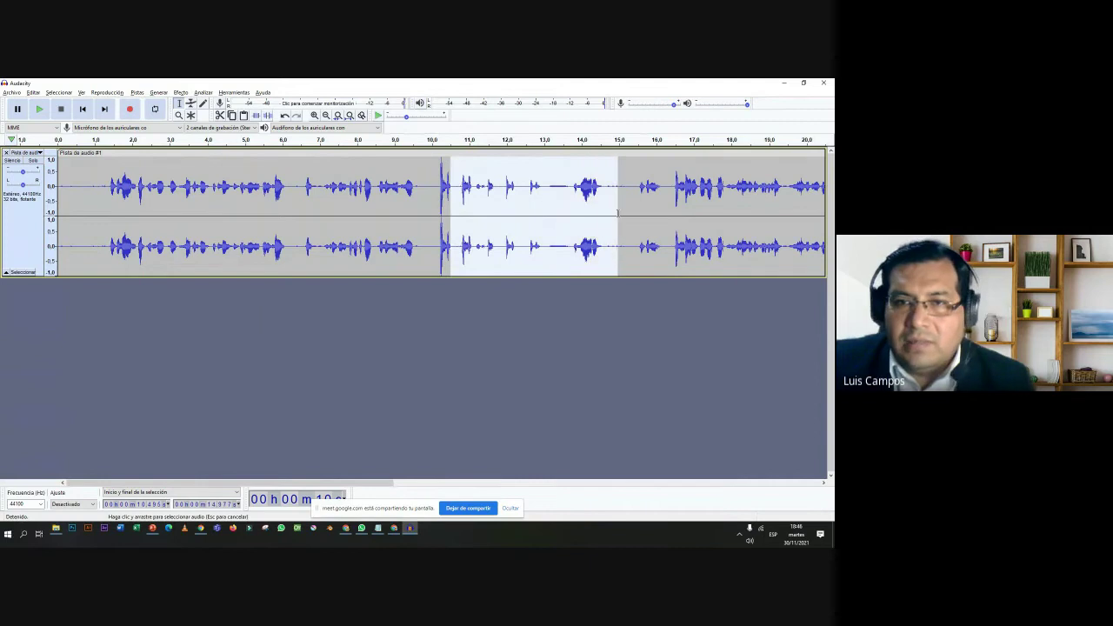
left_click(470, 209)
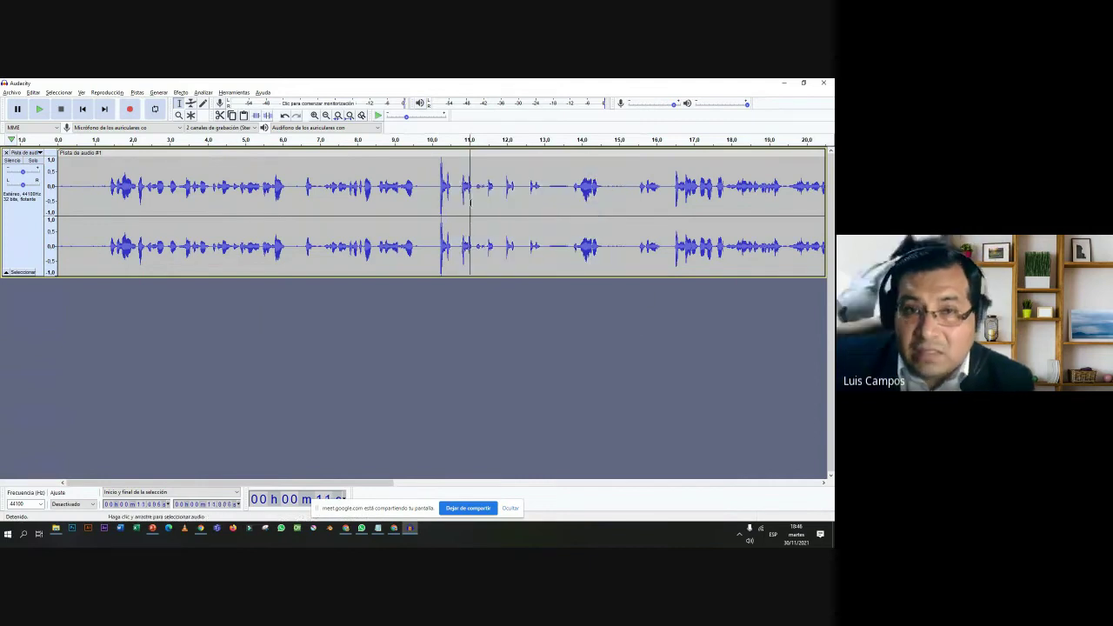
left_click_drag(483, 202, 616, 209)
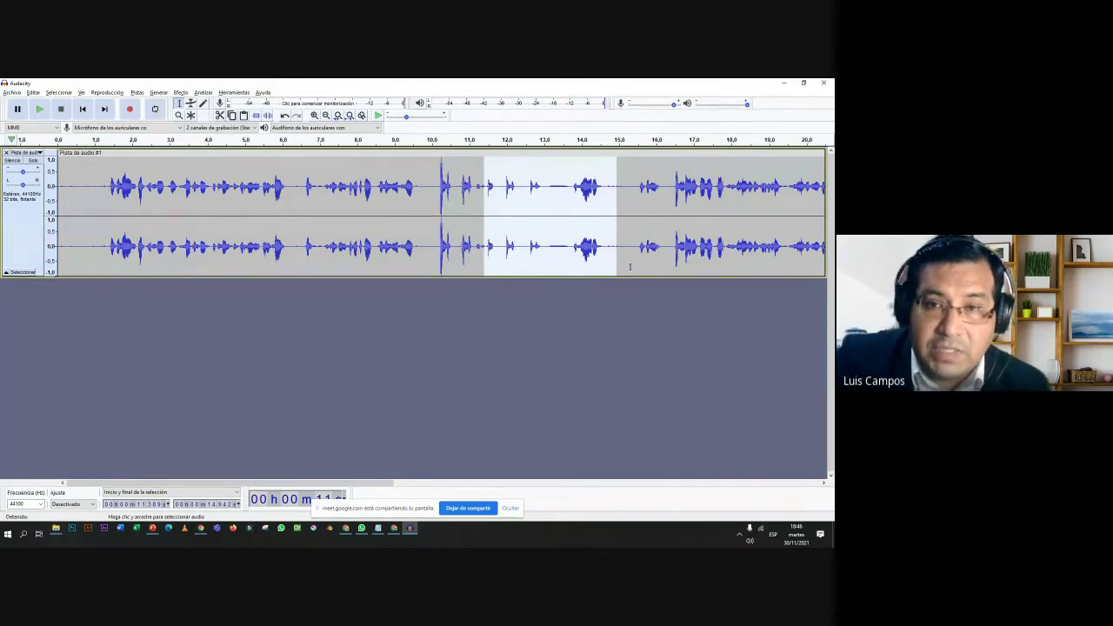
key("Delete")
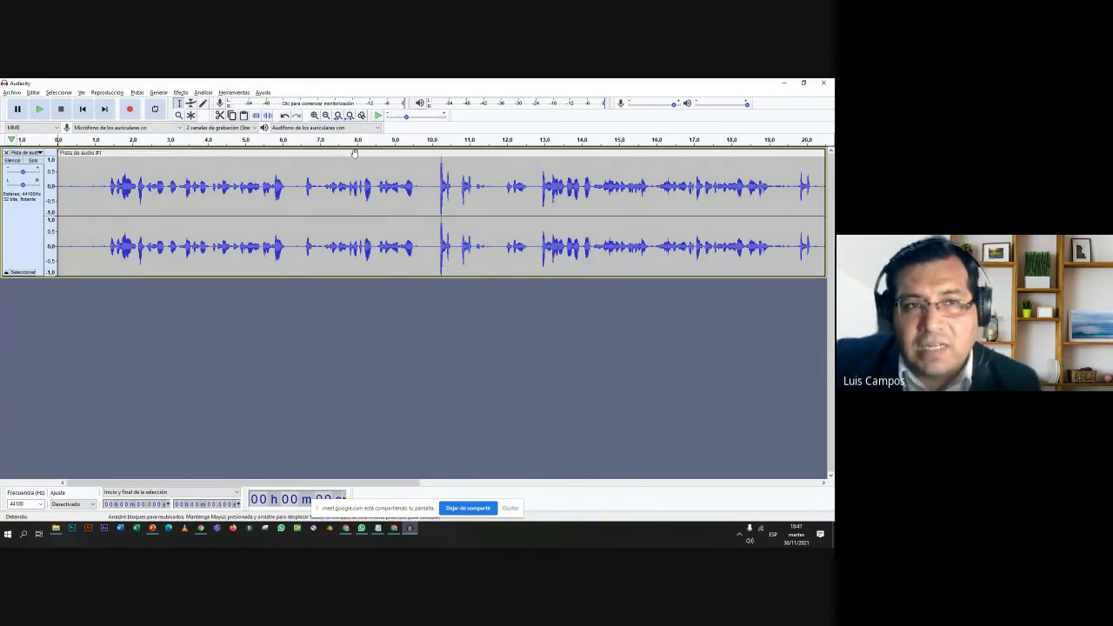
Play back the recording, then delete the 10.0–12.8 second stretch
left_click(40, 111)
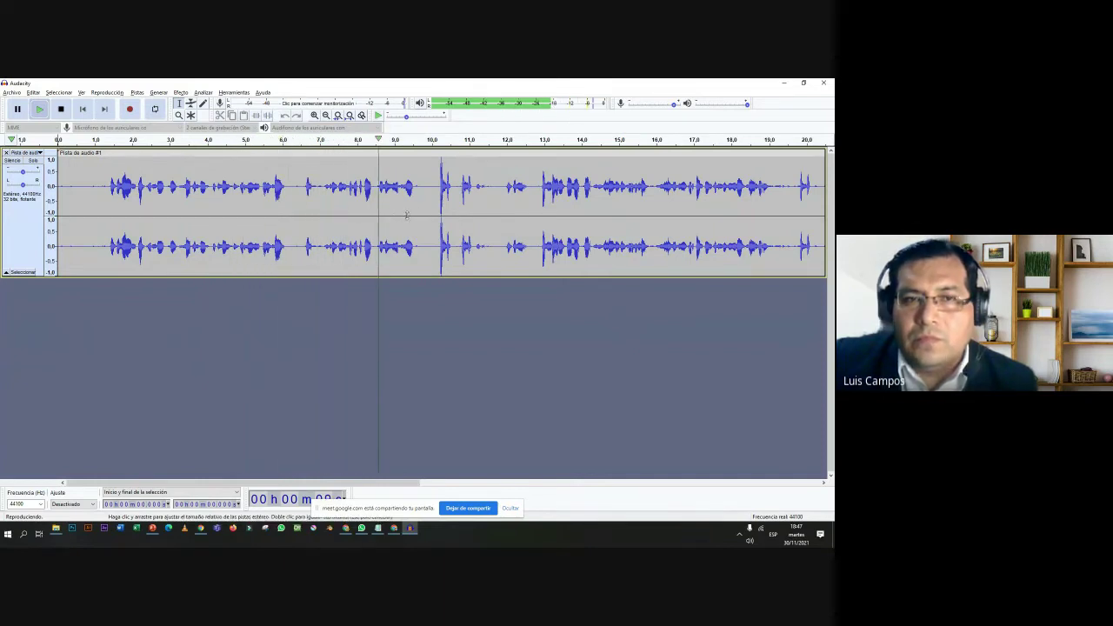
left_click(60, 112)
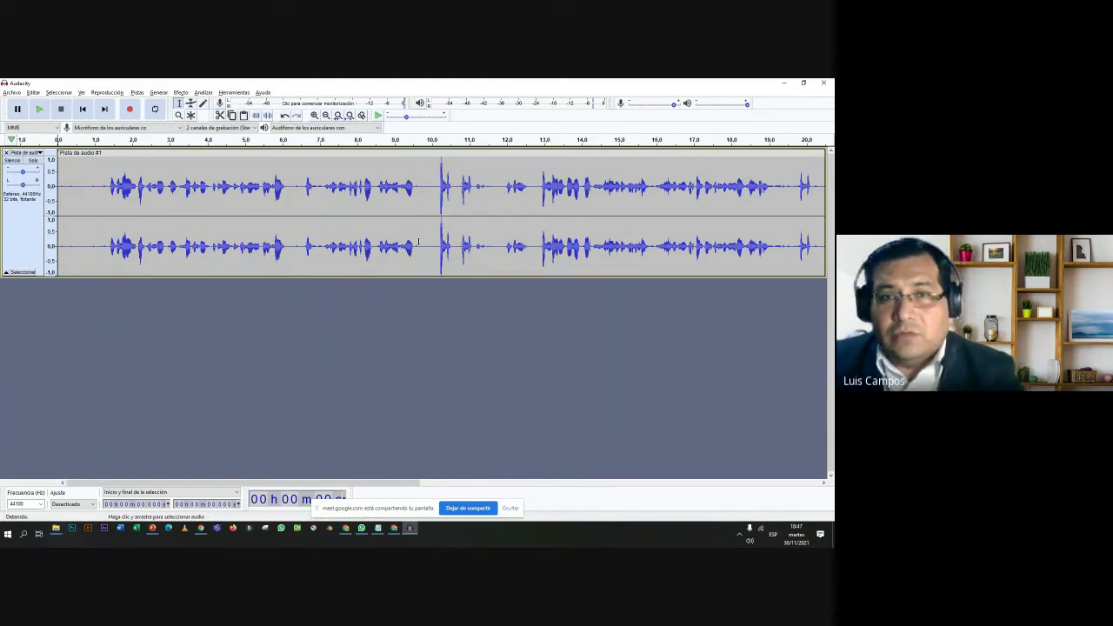
left_click_drag(435, 195, 538, 207)
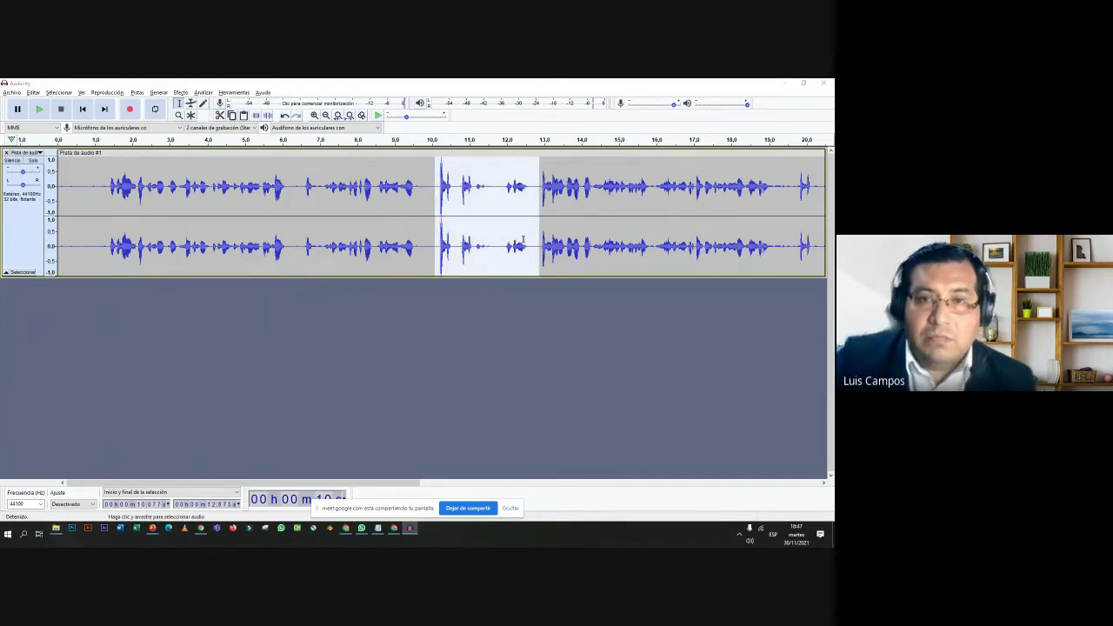
key("Delete")
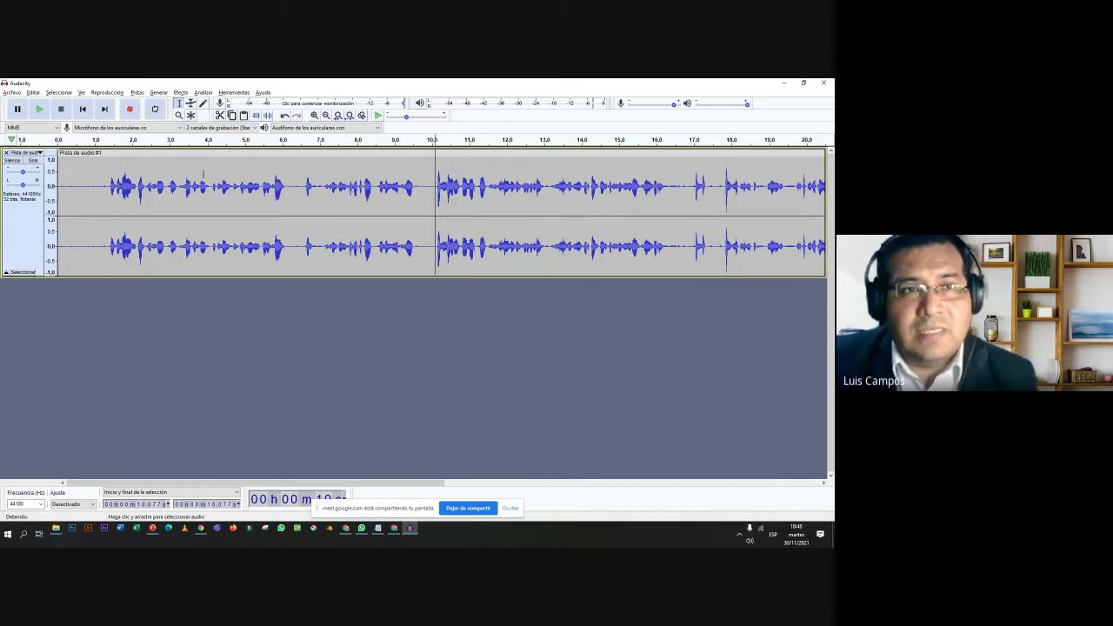
Review the export formats under Archivo > Exportar, then switch windows with Alt+Tab
left_click(12, 92)
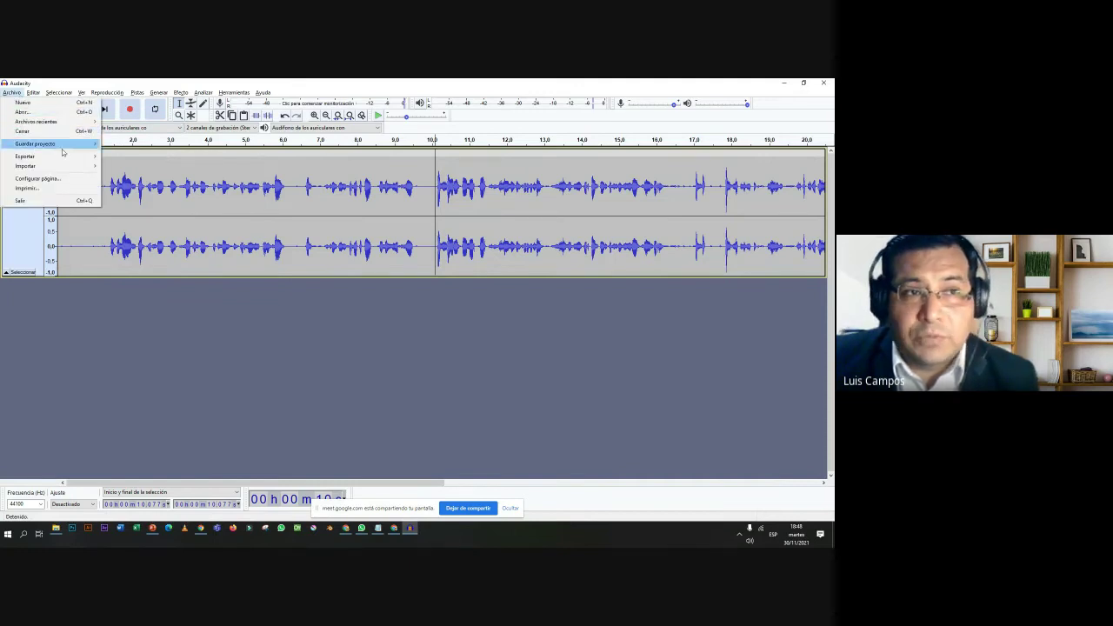
mouse_move(67, 156)
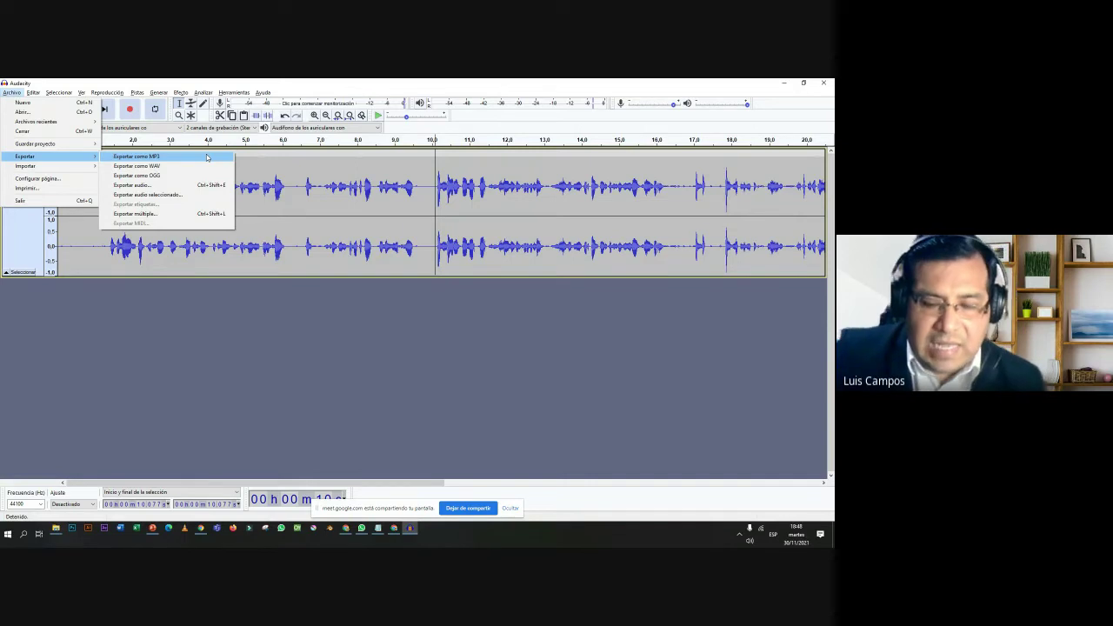
key("alt+Tab")
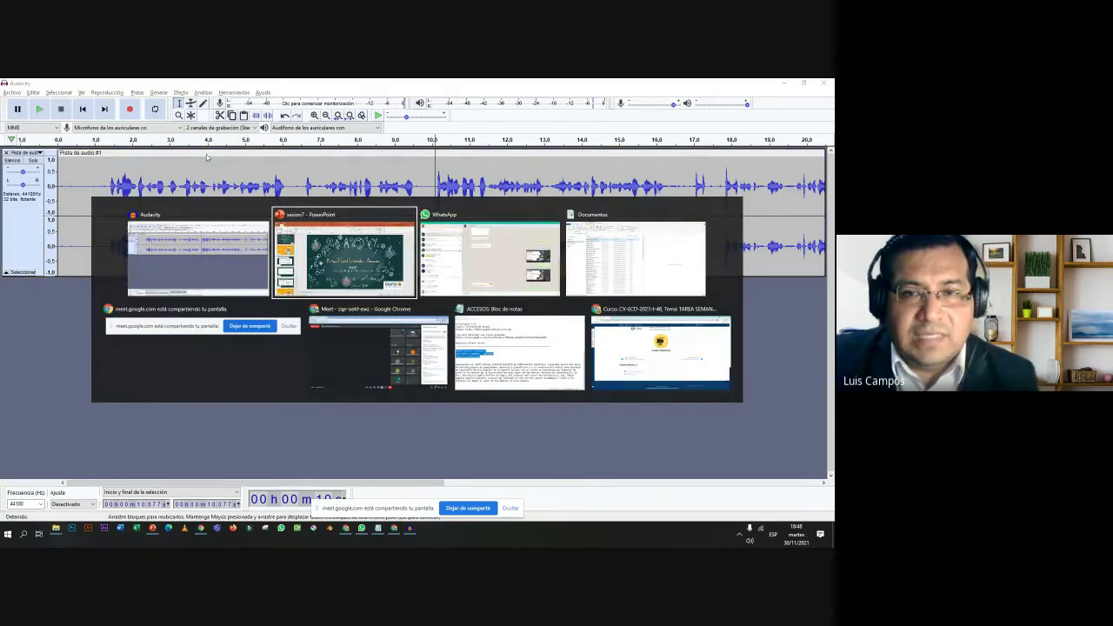
Send the Audacity screenshot to the CV-ECD-2021-I-46 WhatsApp group and return to Audacity
key("alt+Tab")
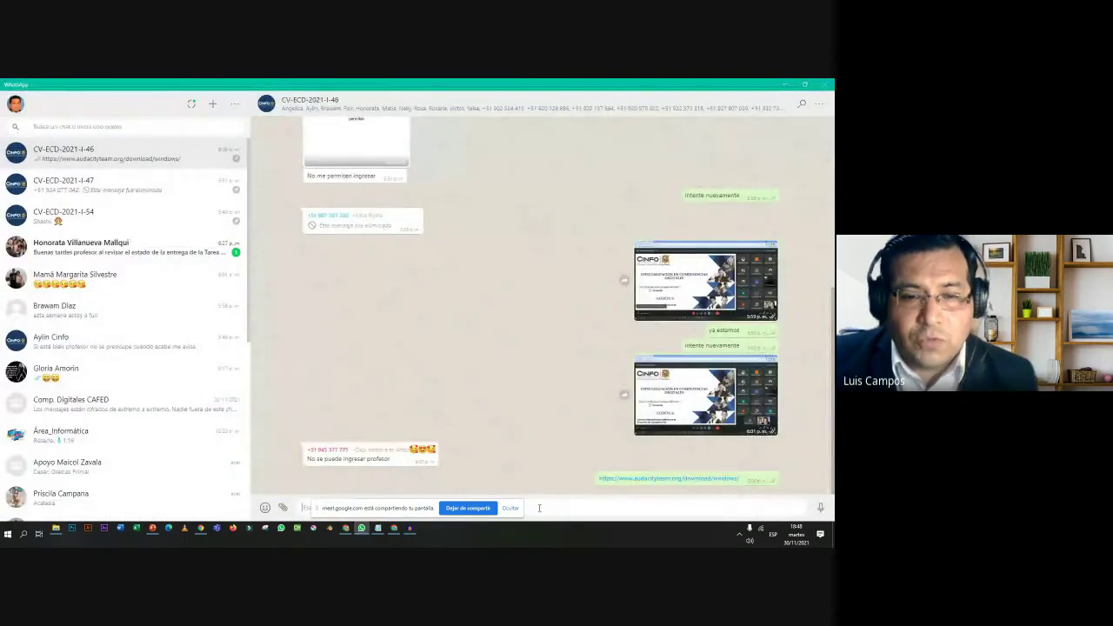
key("ctrl+v")
key("Escape")
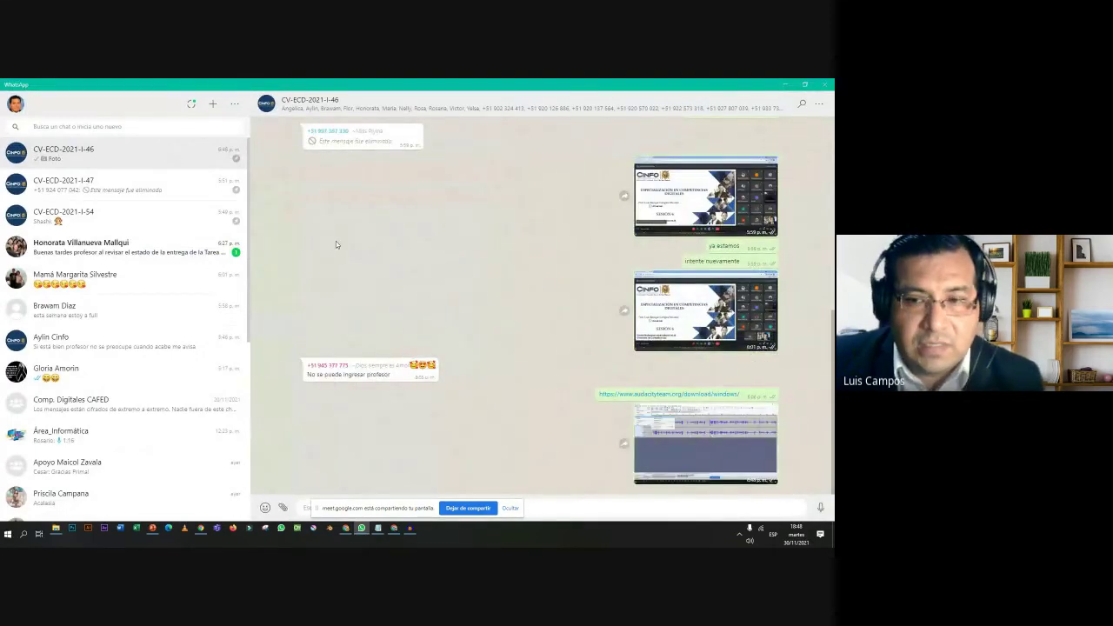
key("alt+Tab")
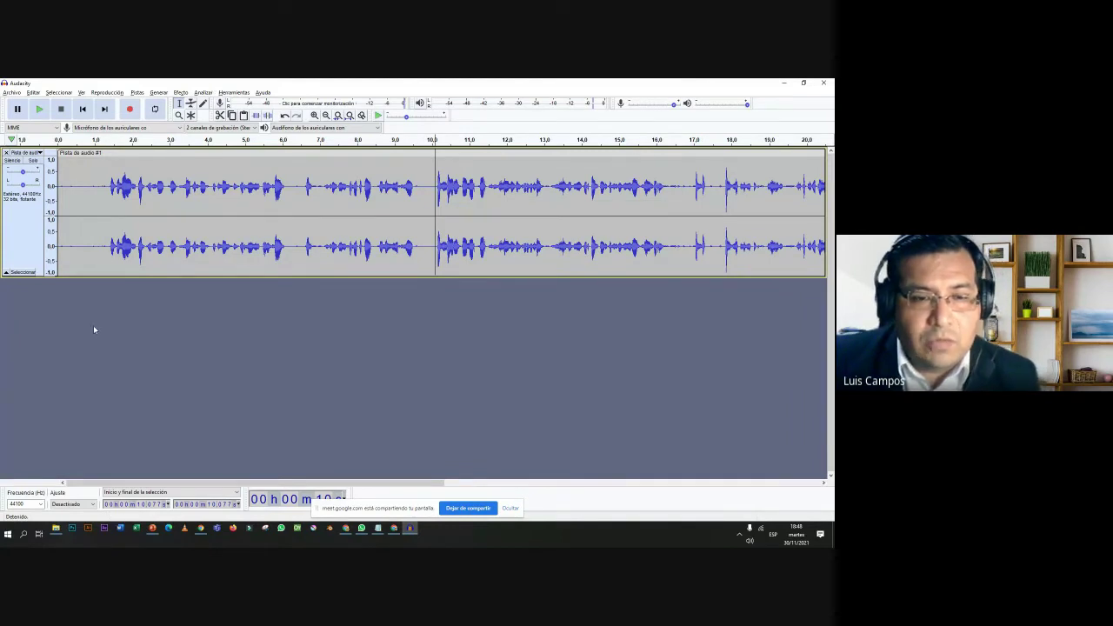
In Chrome, step back through the course sections from Sesión Online 4 to Sesión Online 1
left_click(354, 535)
scroll(386, 420, "up", 10)
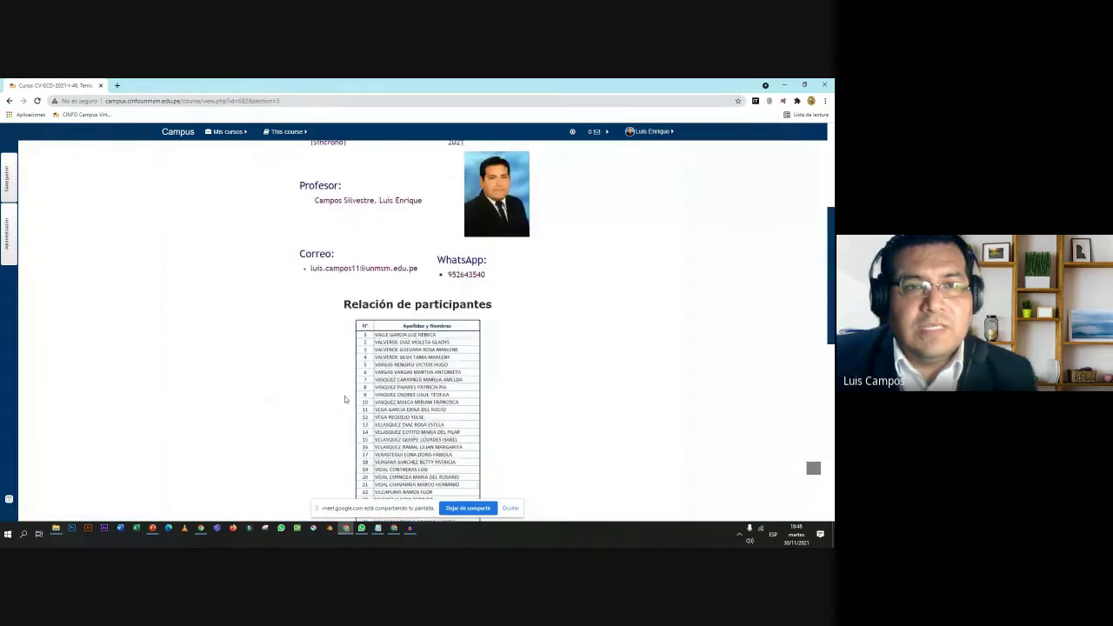
scroll(256, 260, "down", 10)
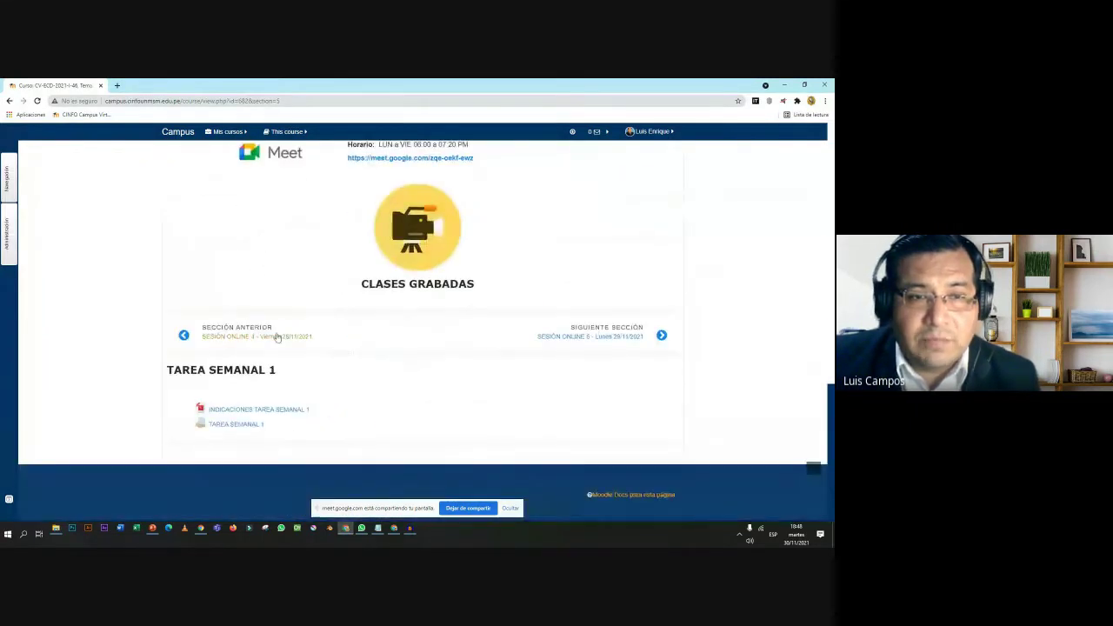
left_click(279, 335)
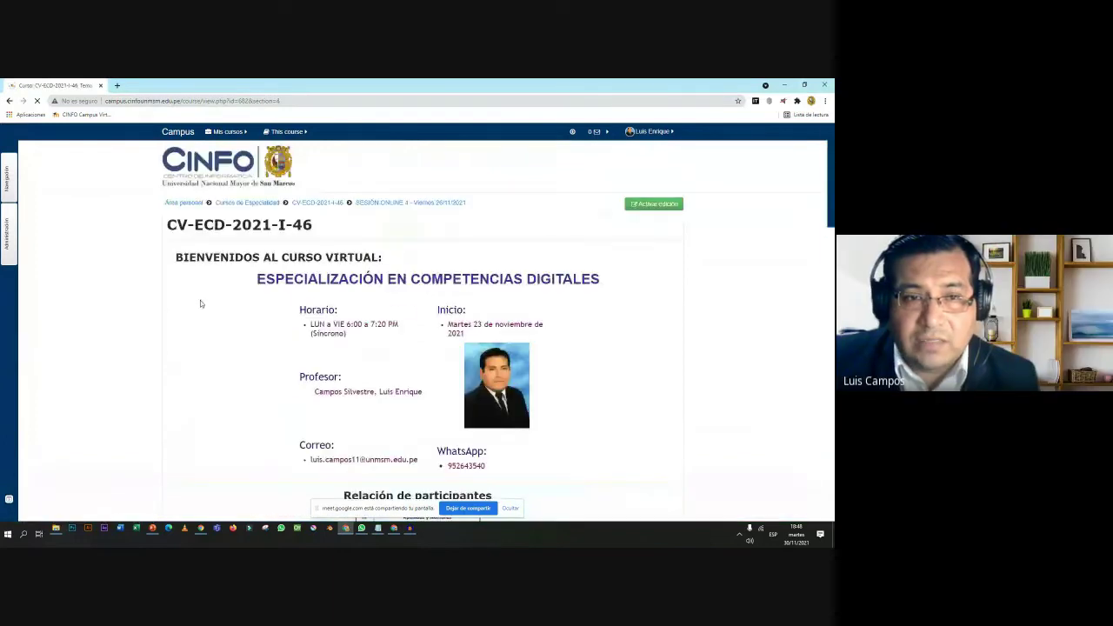
scroll(194, 300, "down", 10)
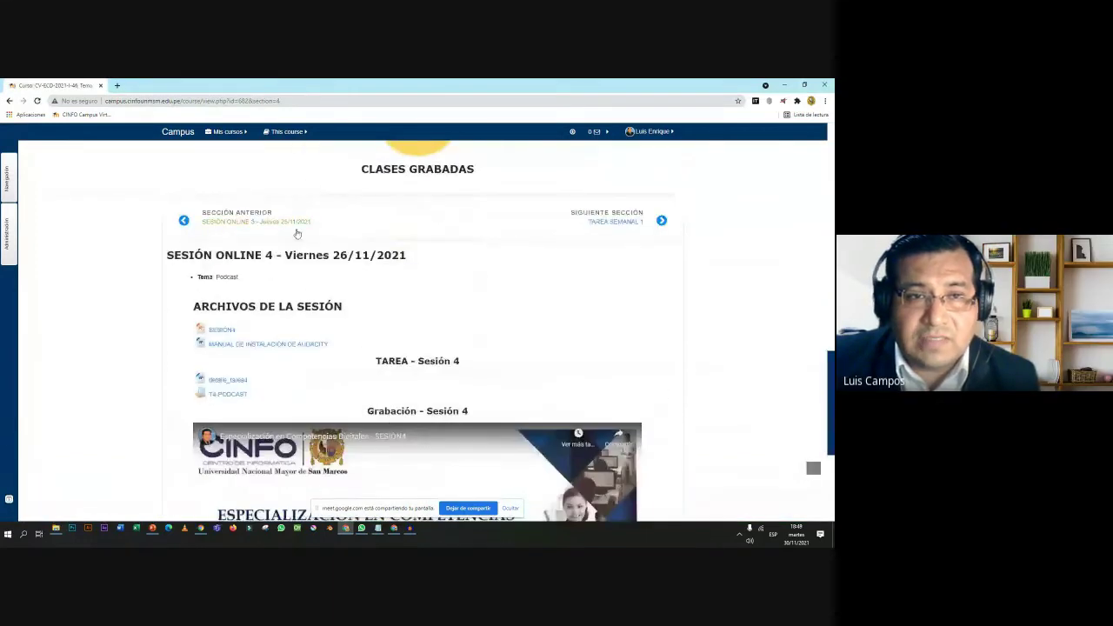
left_click(293, 223)
scroll(190, 224, "down", 10)
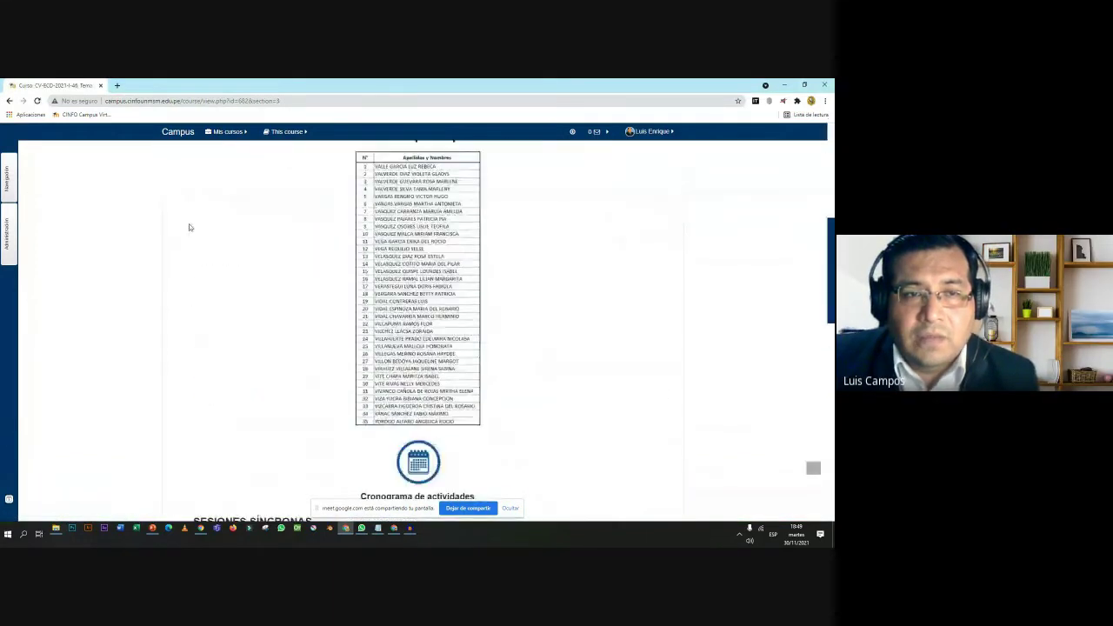
left_click(281, 310)
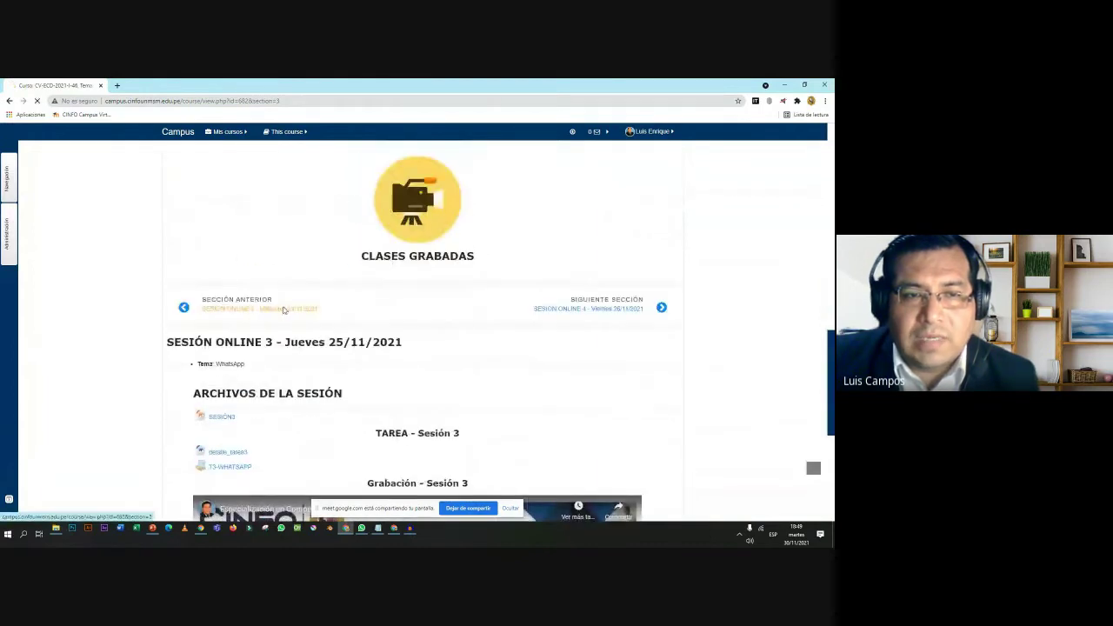
scroll(200, 279, "down", 5)
scroll(191, 277, "down", 8)
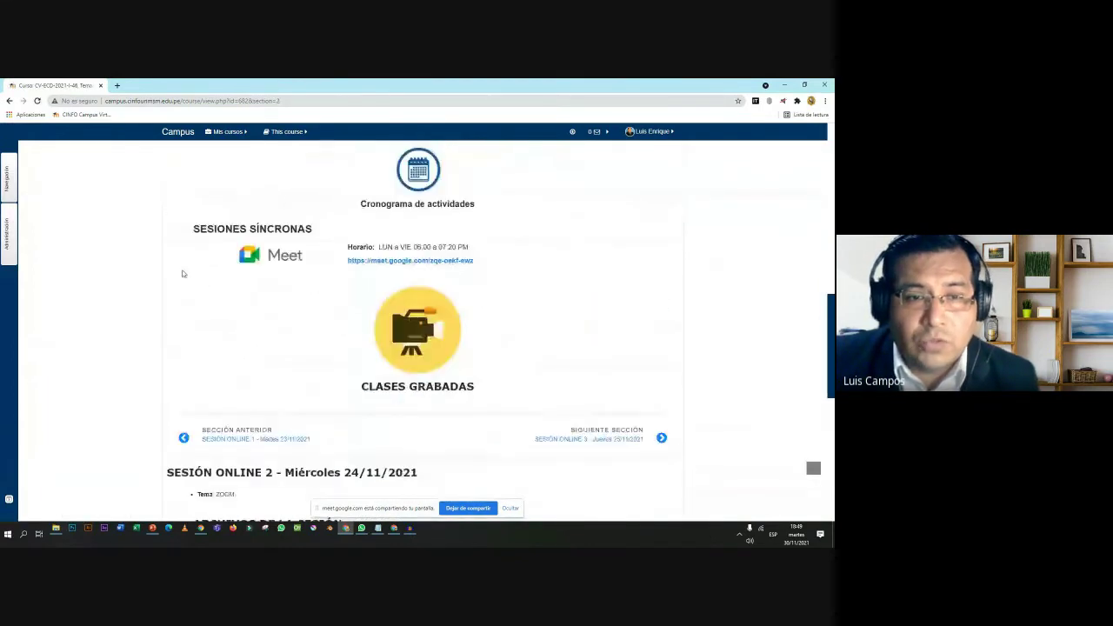
left_click(280, 310)
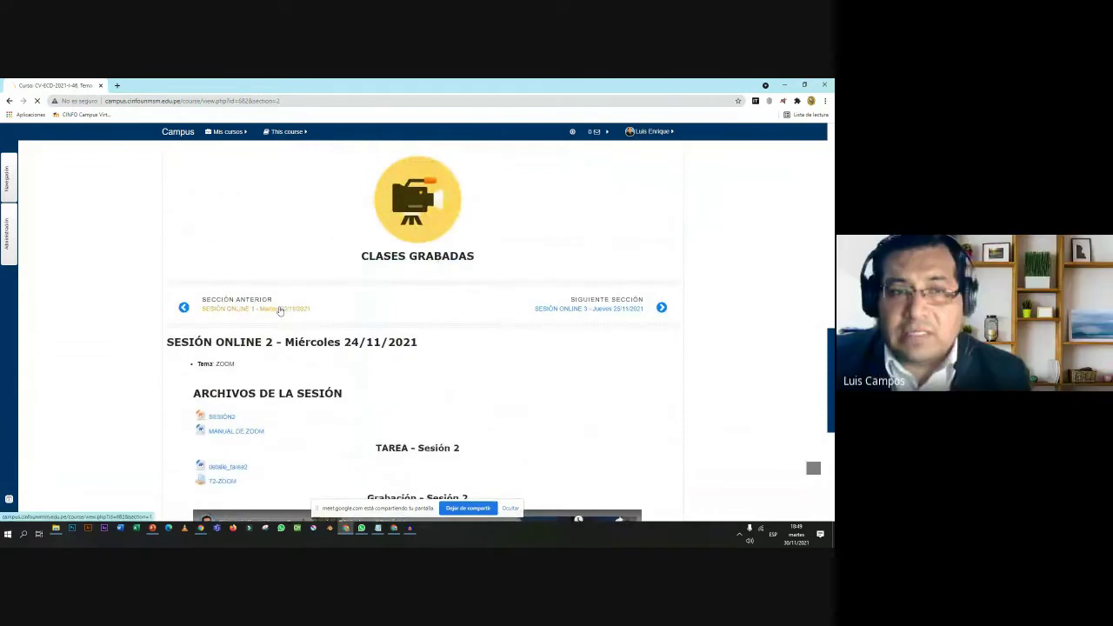
Scroll Sesión Online 1 down to the TAREA - Sesión 1 heading and files
scroll(147, 261, "down", 8)
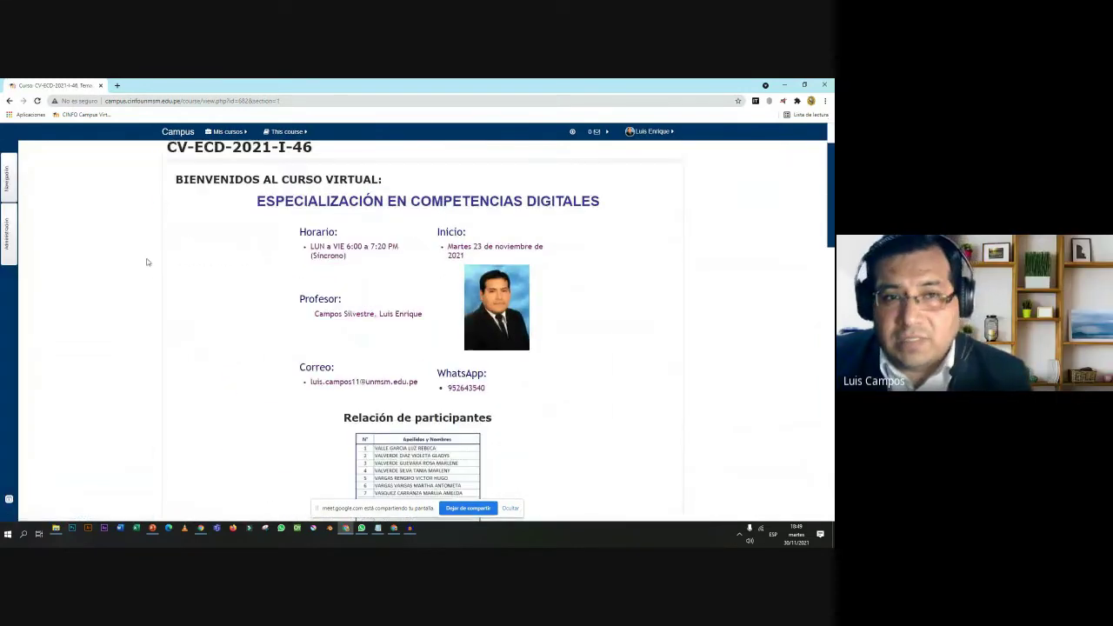
scroll(156, 251, "up", 10)
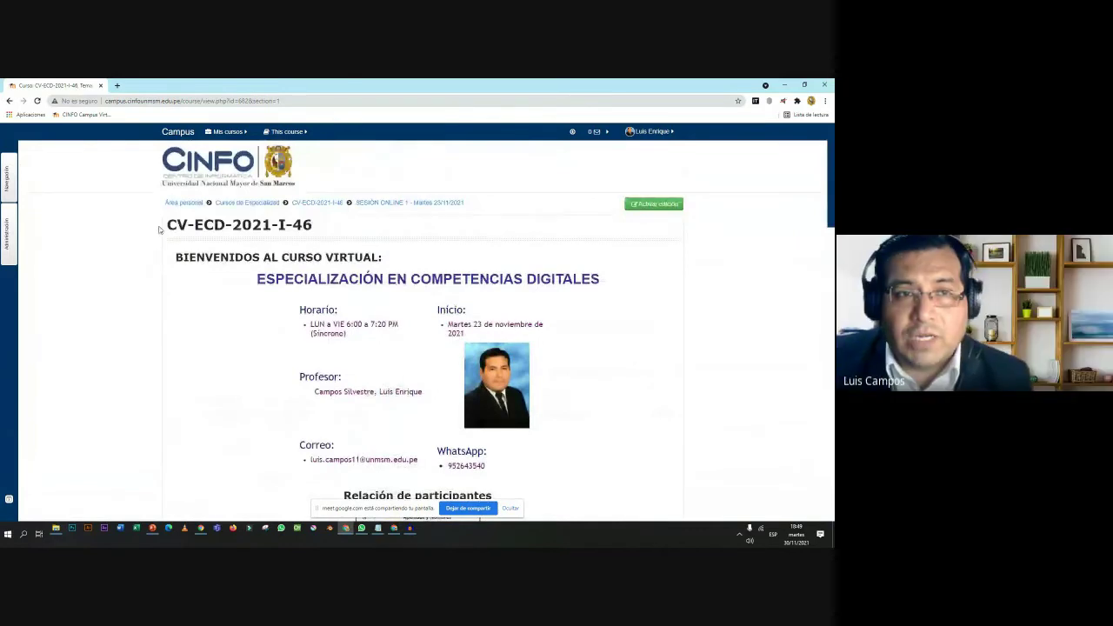
scroll(148, 225, "down", 8)
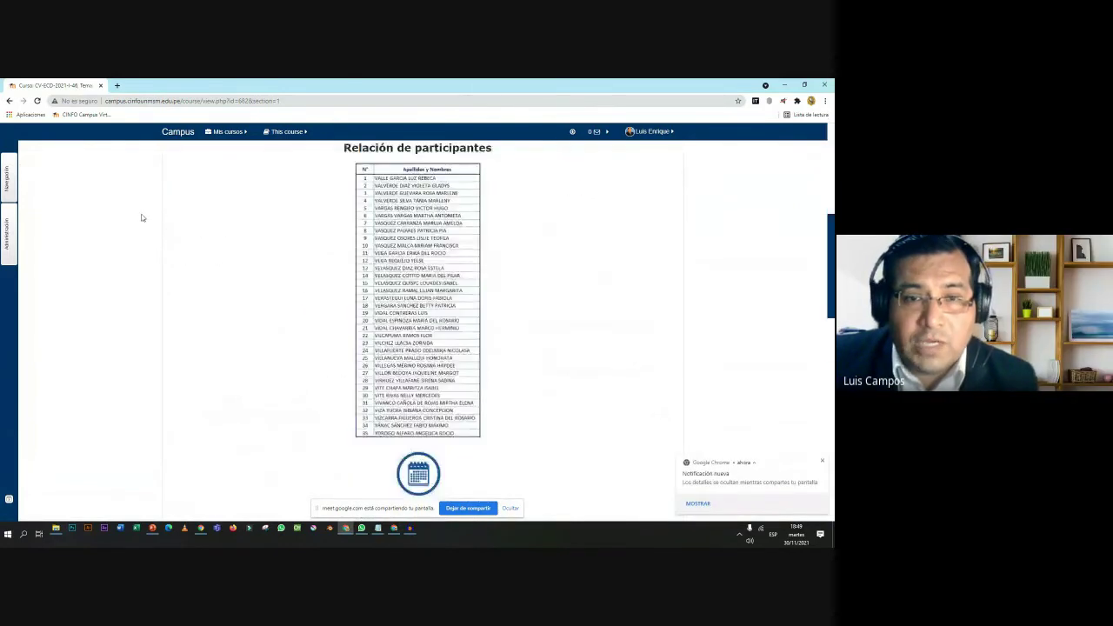
scroll(143, 220, "down", 4)
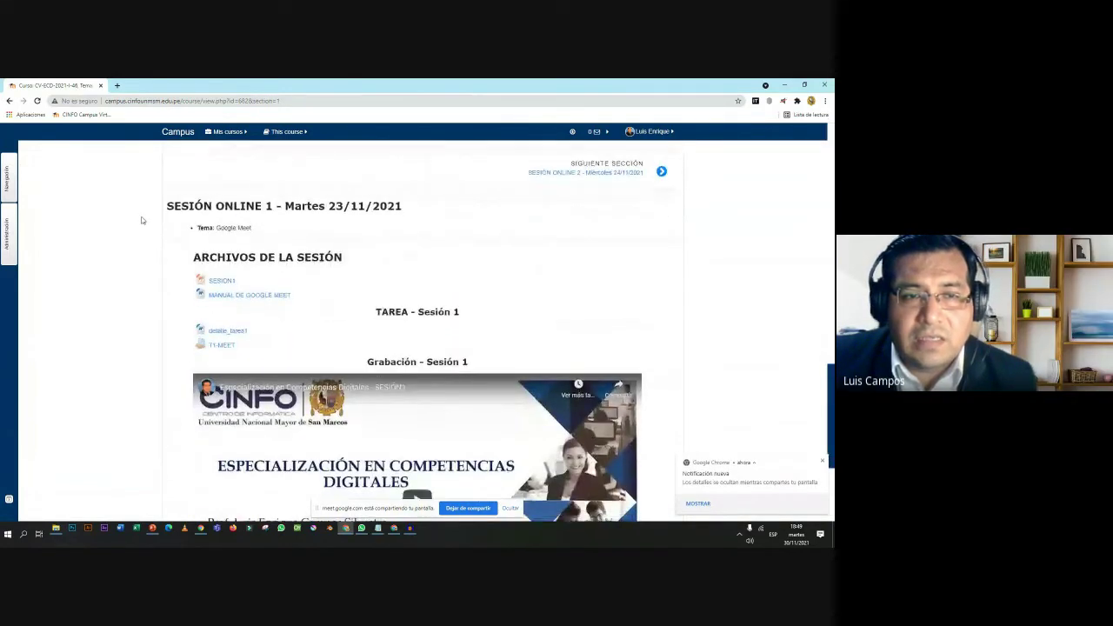
left_click_drag(374, 275, 465, 280)
left_click(135, 267)
scroll(134, 261, "down", 1)
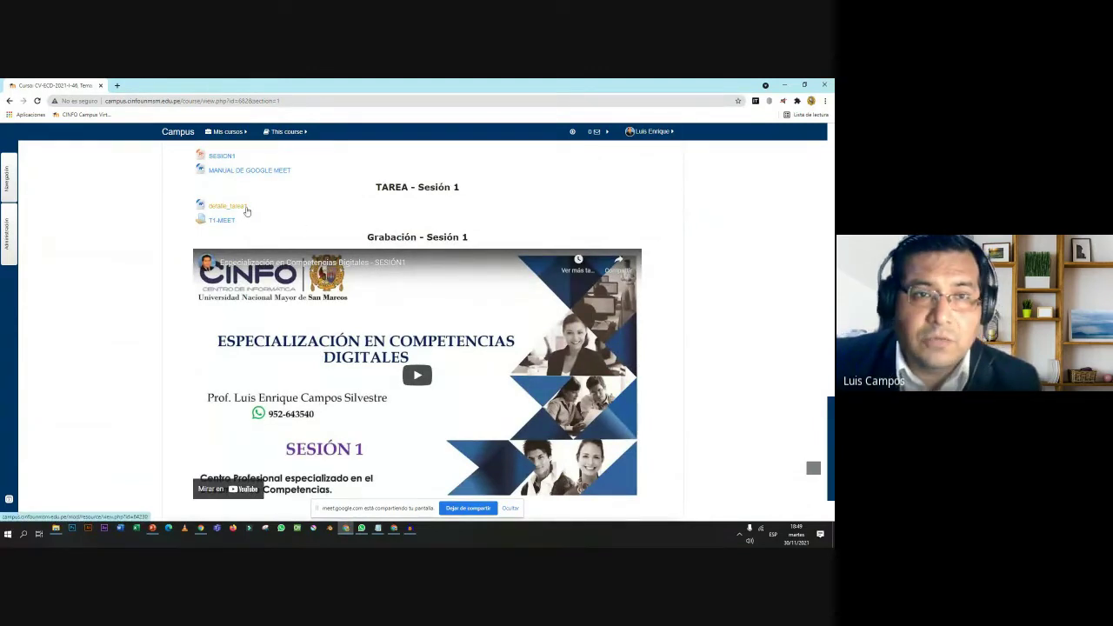
Cancel the detalle_tarea1 download and move on to Sesión Online 2
left_click(246, 209)
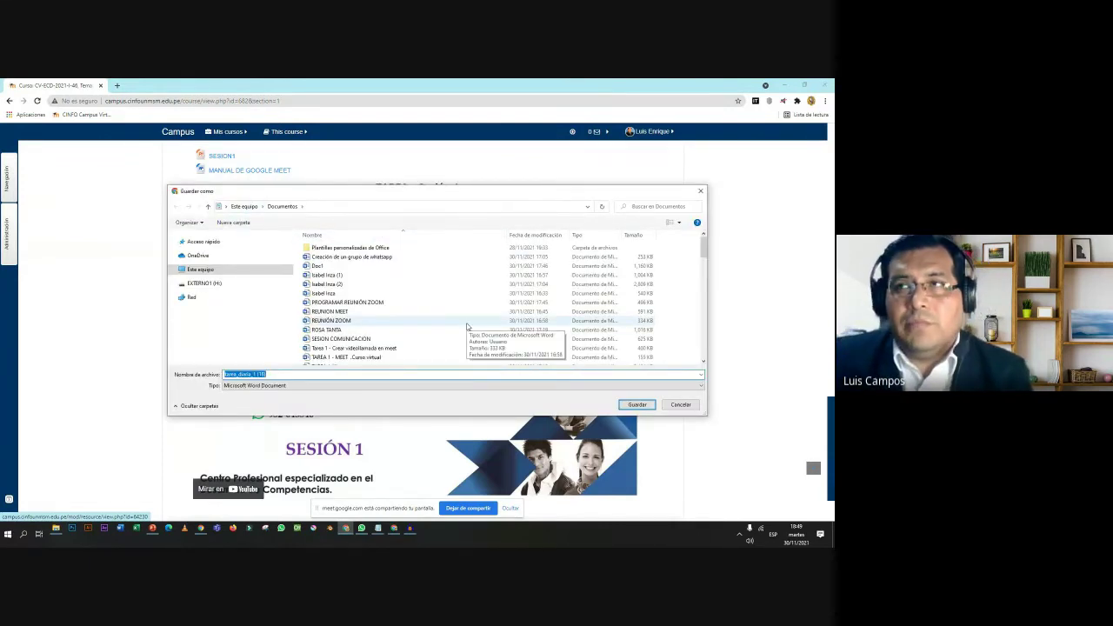
key("Escape")
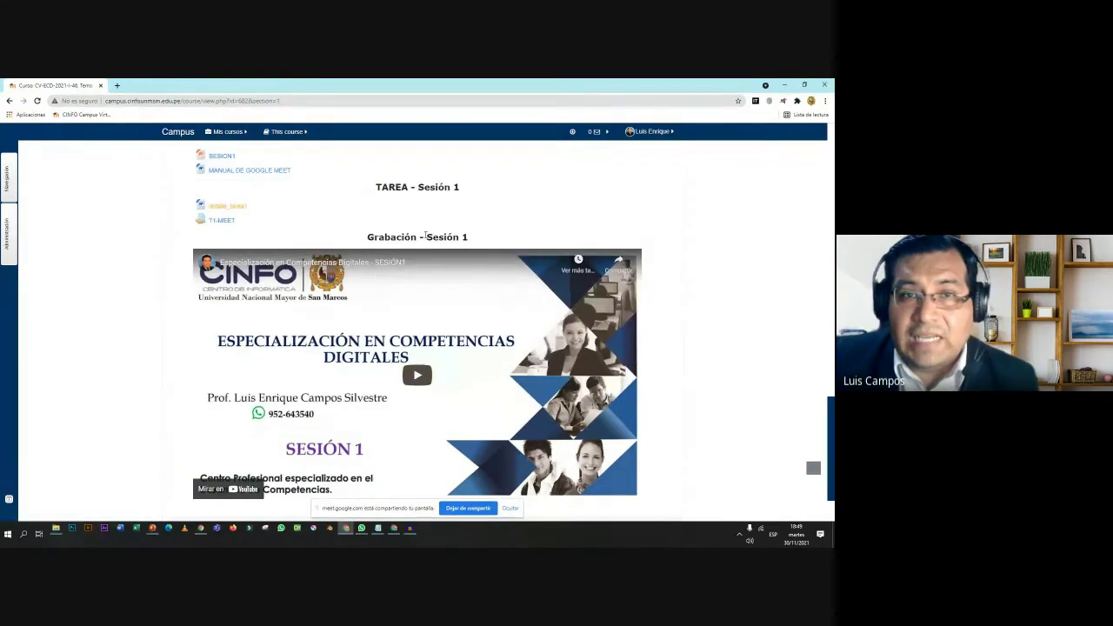
scroll(582, 243, "up", 3)
left_click(608, 179)
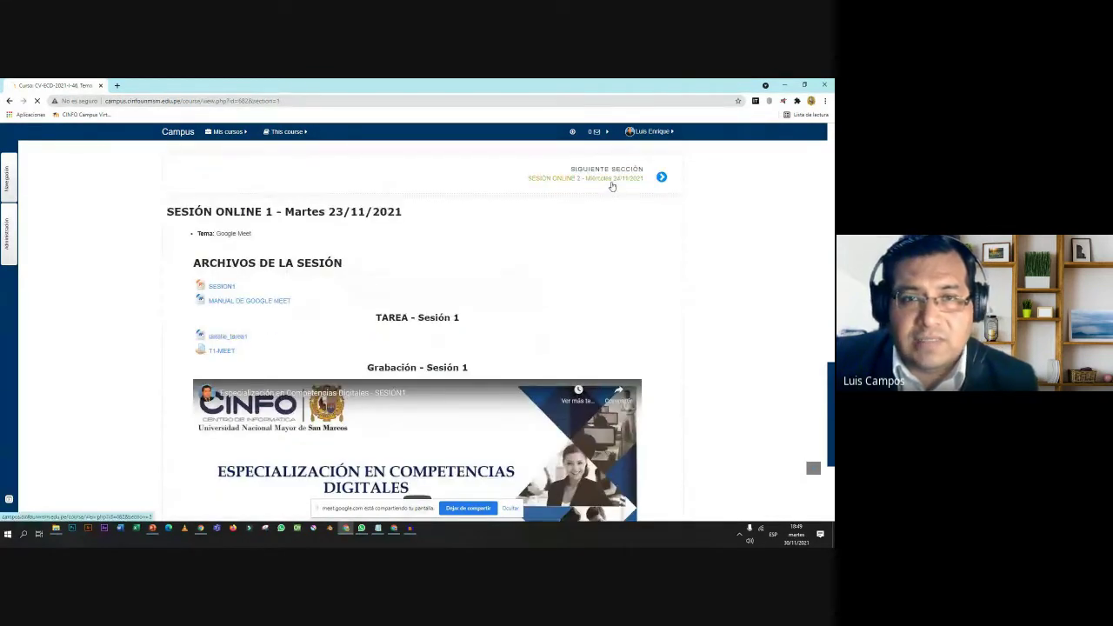
scroll(604, 223, "down", 15)
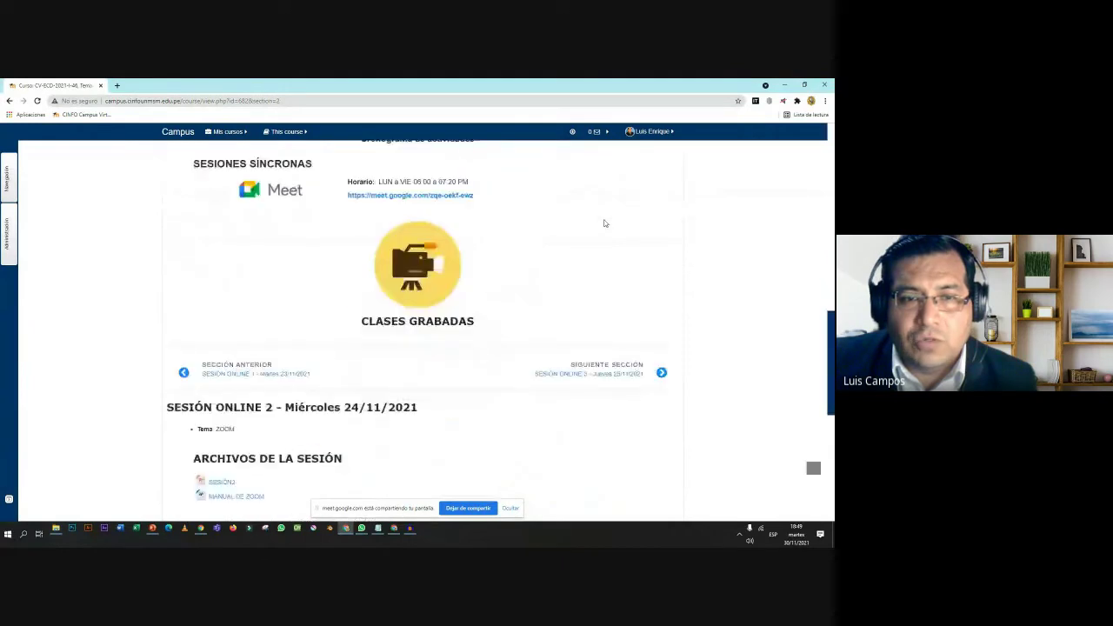
scroll(589, 230, "up", 1)
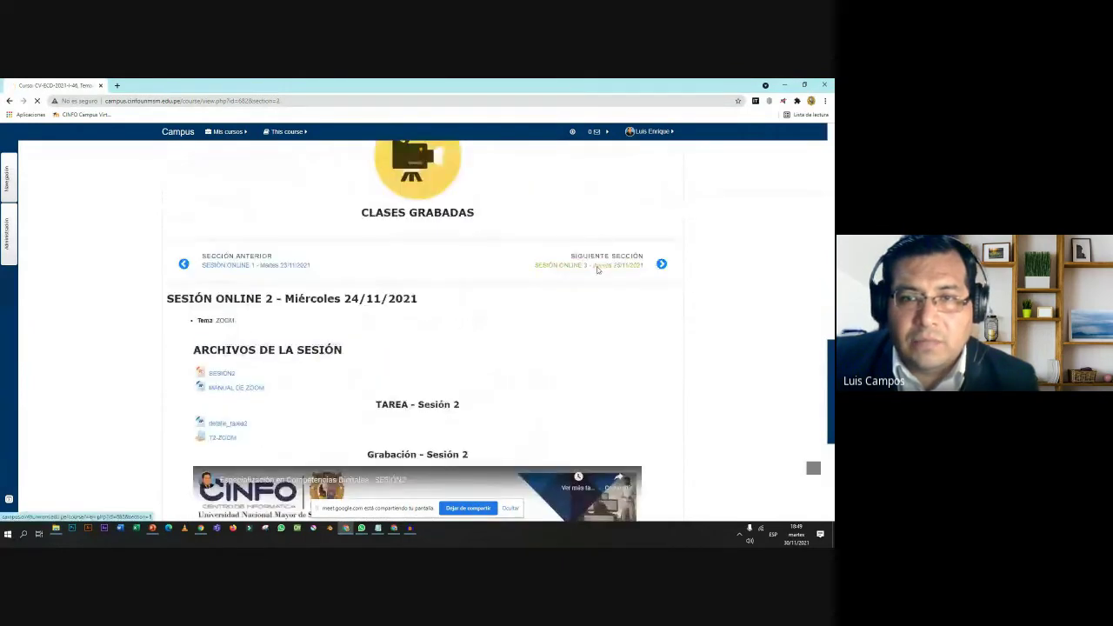
Advance to Sesión Online 4 and start downloading its detalle_tarea homework document
left_click(597, 266)
scroll(522, 281, "down", 15)
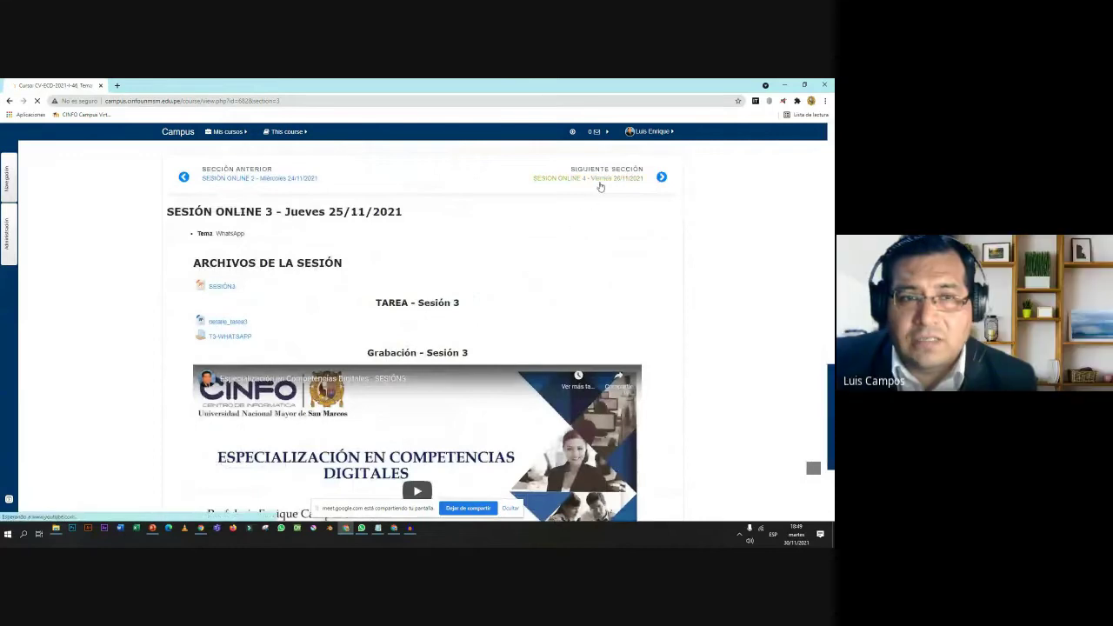
left_click(598, 183)
scroll(280, 294, "down", 15)
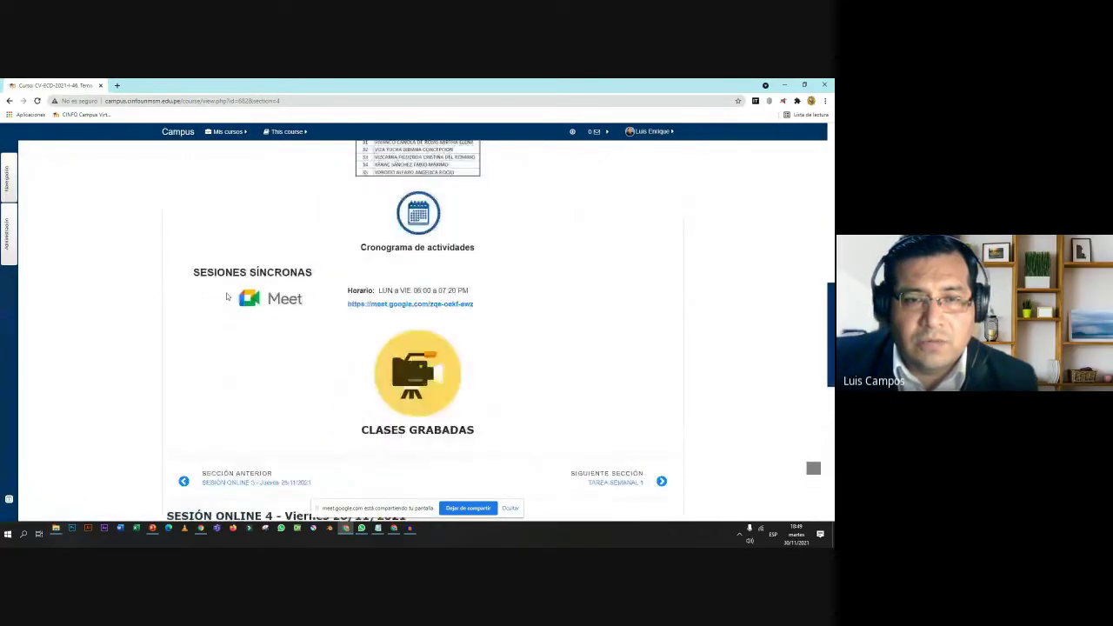
scroll(203, 295, "down", 2)
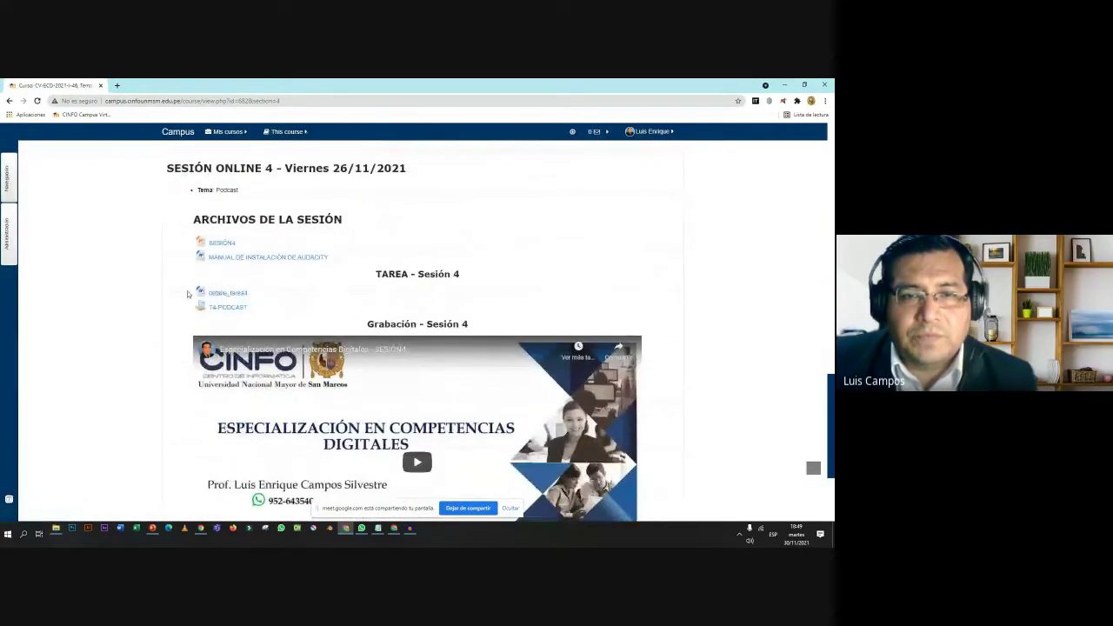
scroll(328, 278, "down", 1)
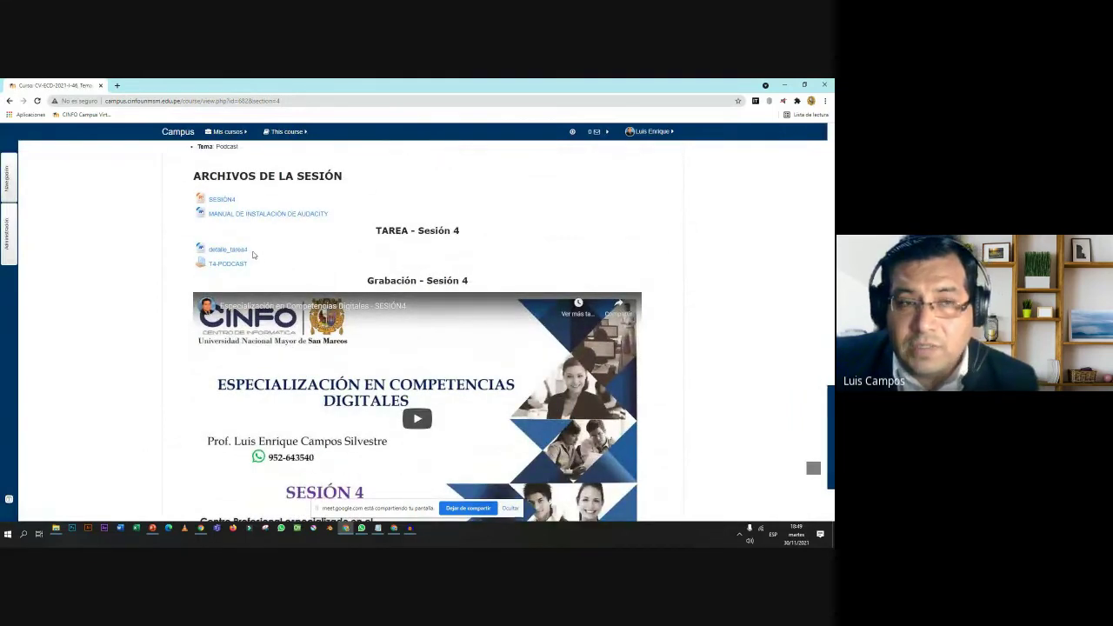
scroll(251, 260, "up", 1)
left_click(239, 294)
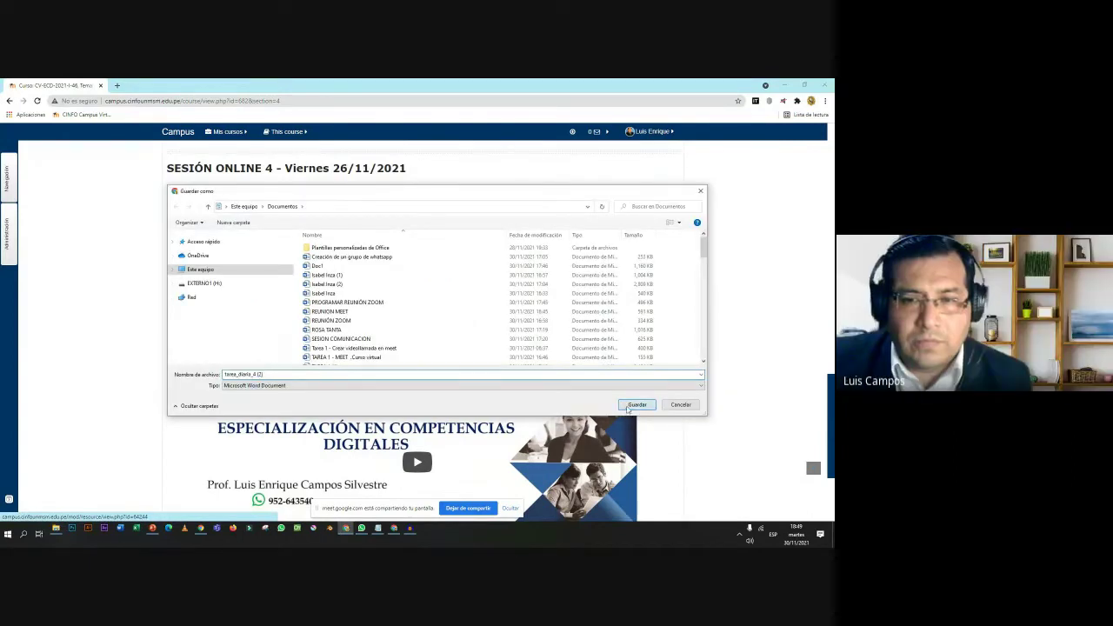
Save tarea_diaria_4 (2).docx to Documentos and open it from the download bar
left_click(636, 405)
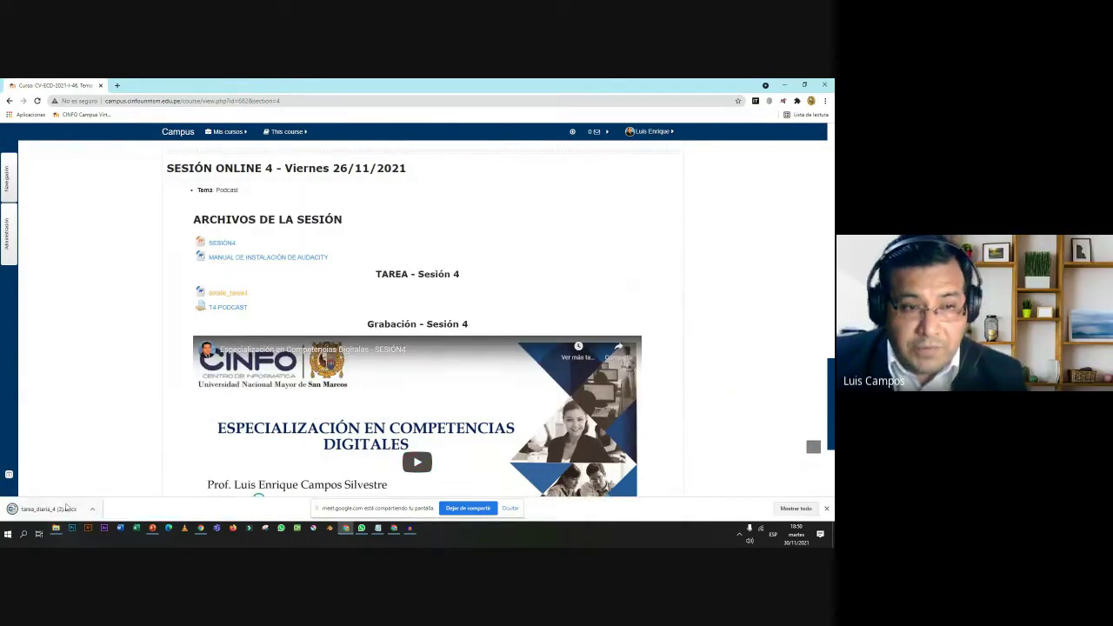
left_click(66, 506)
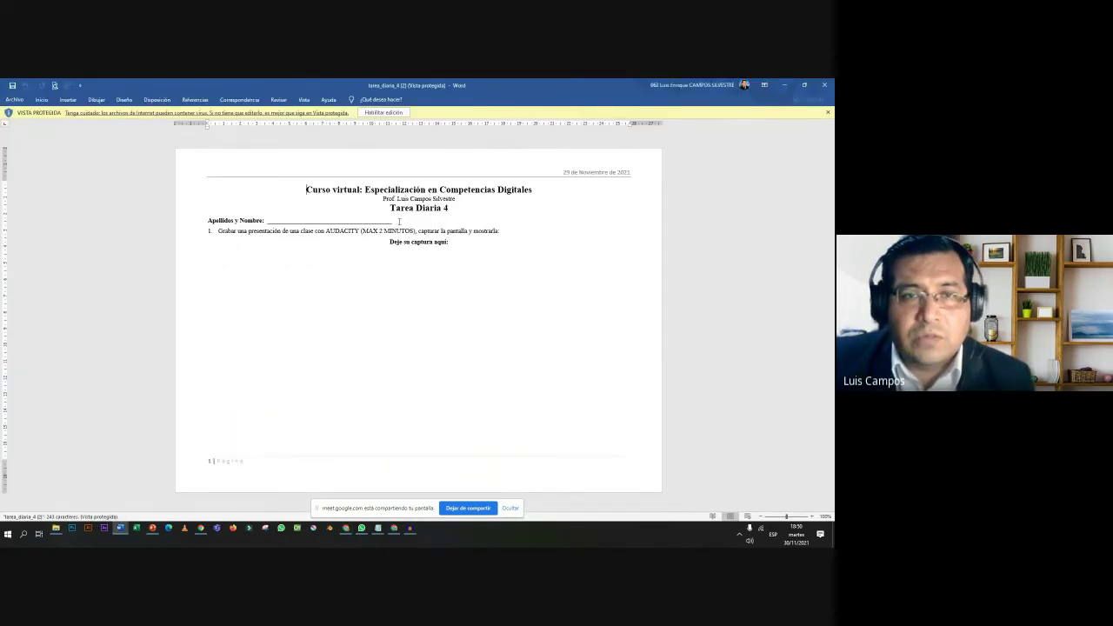
Enable editing in Tarea Diaria 4 and fill the 'Apellidos y Nombre:' blank with 'ssss'
left_click(383, 112)
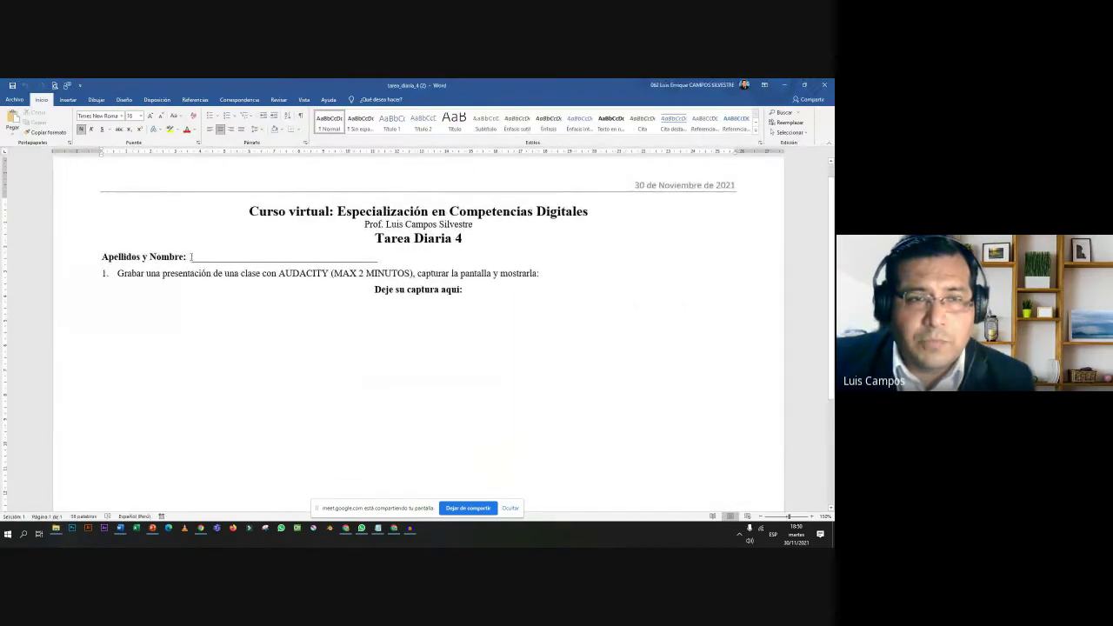
left_click_drag(190, 256, 373, 258)
type("sss")
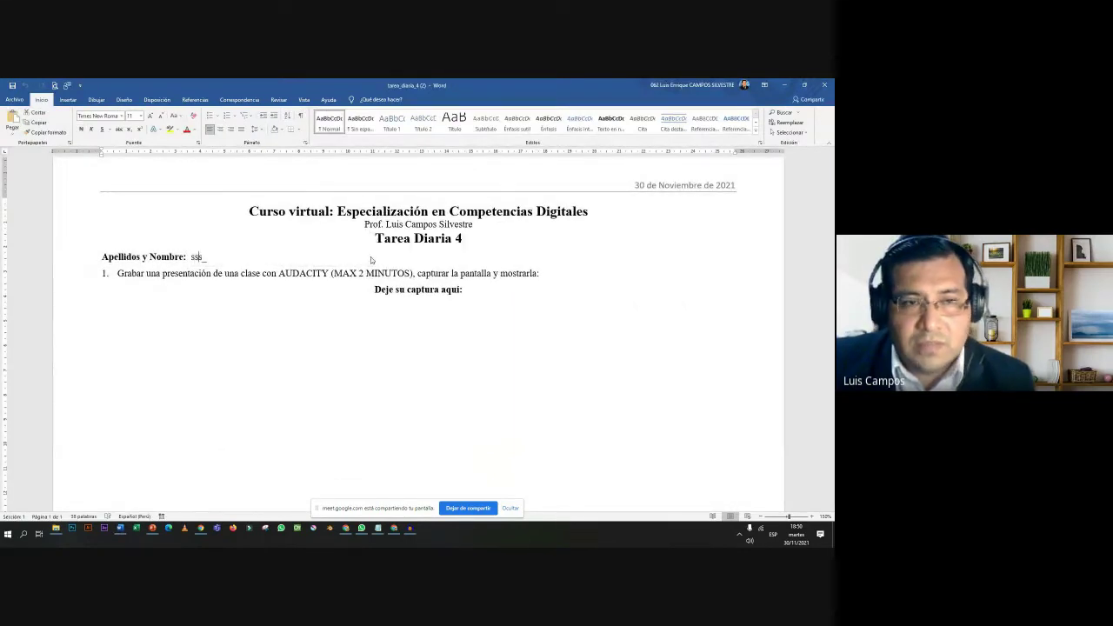
type("s")
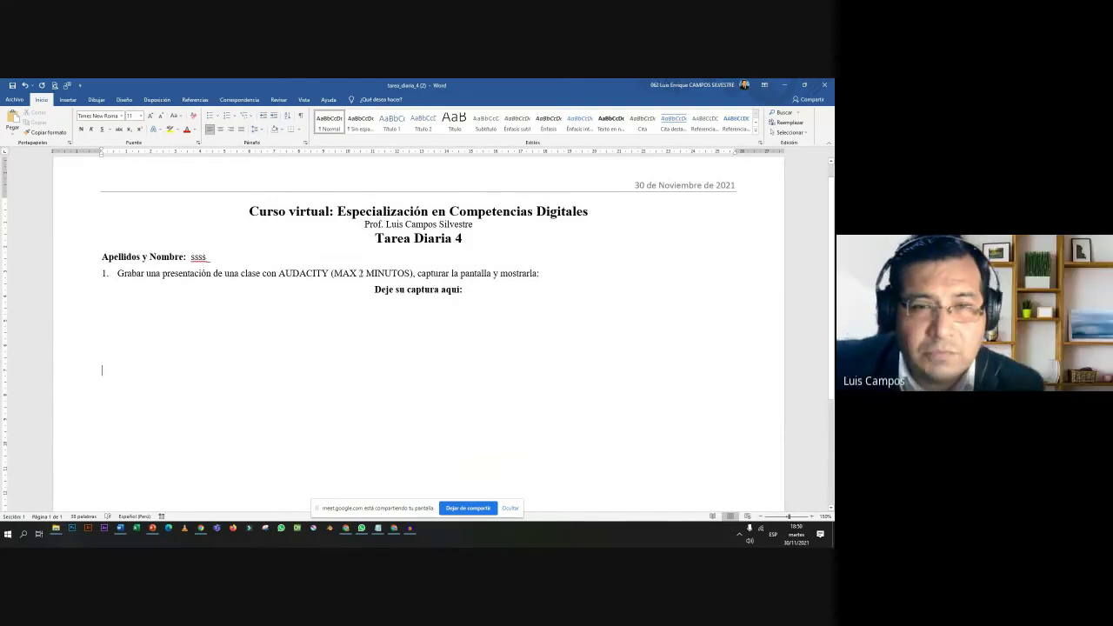
Check the campus course page, return to the document, then bring Audacity to the front
key("alt+Tab")
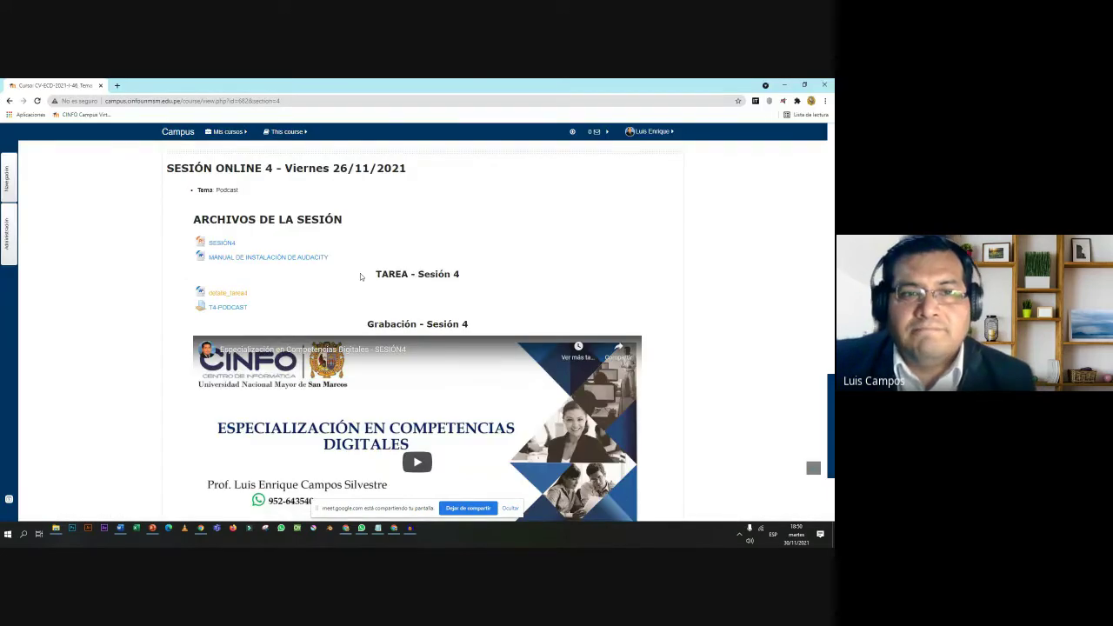
key("alt+Tab")
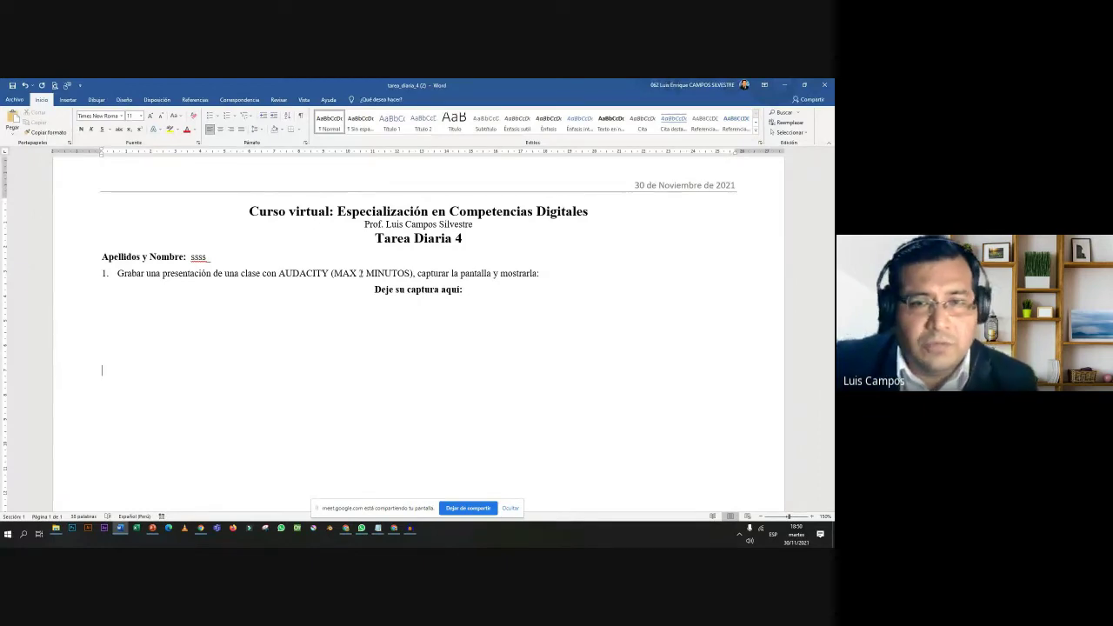
scroll(368, 276, "down", 1)
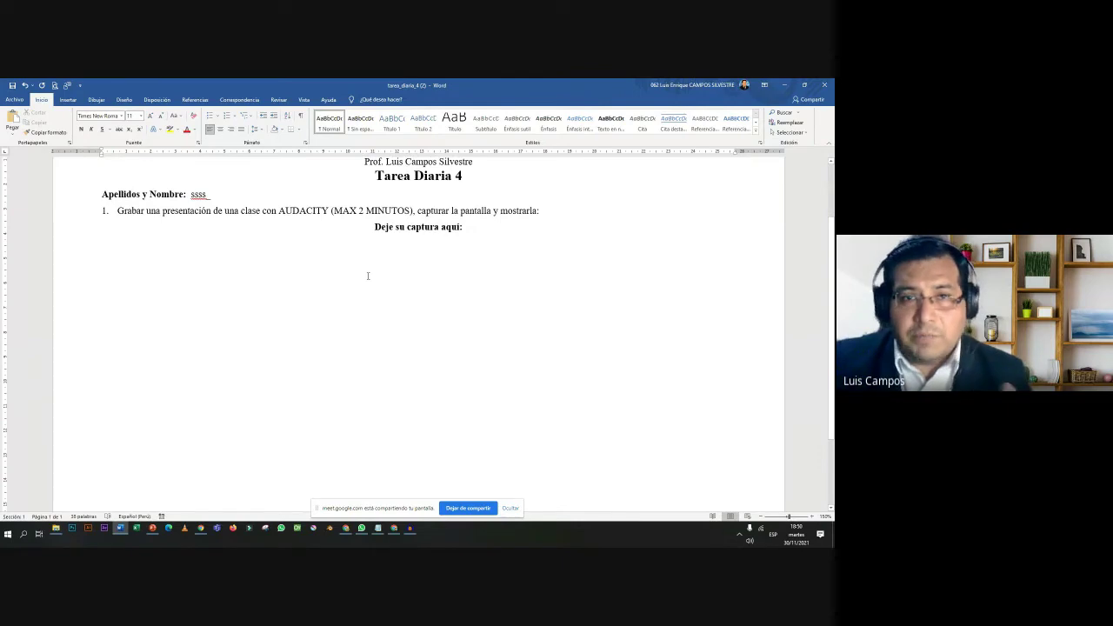
key("alt+Tab")
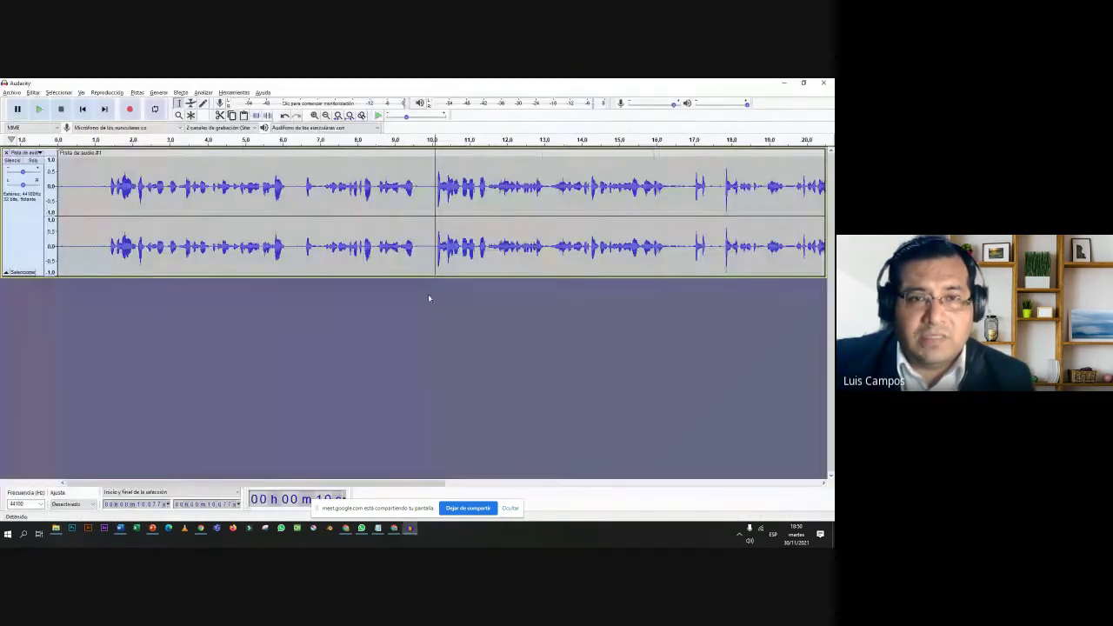
Delete the audio from about 9.75 to 11.08 seconds and return to Word
left_click_drag(422, 198, 472, 200)
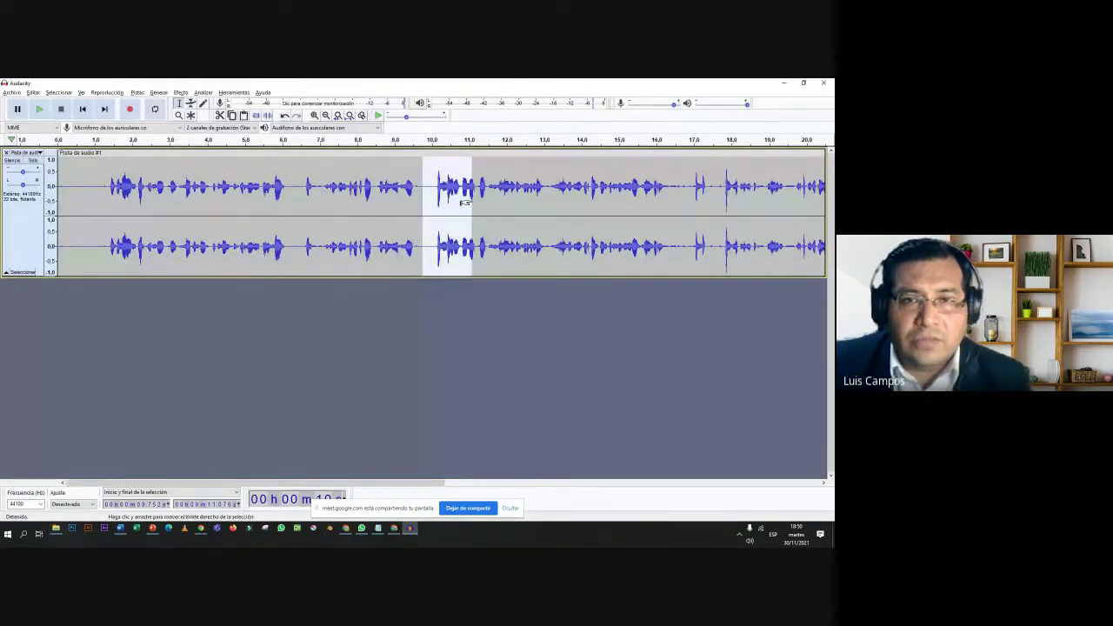
key("Delete")
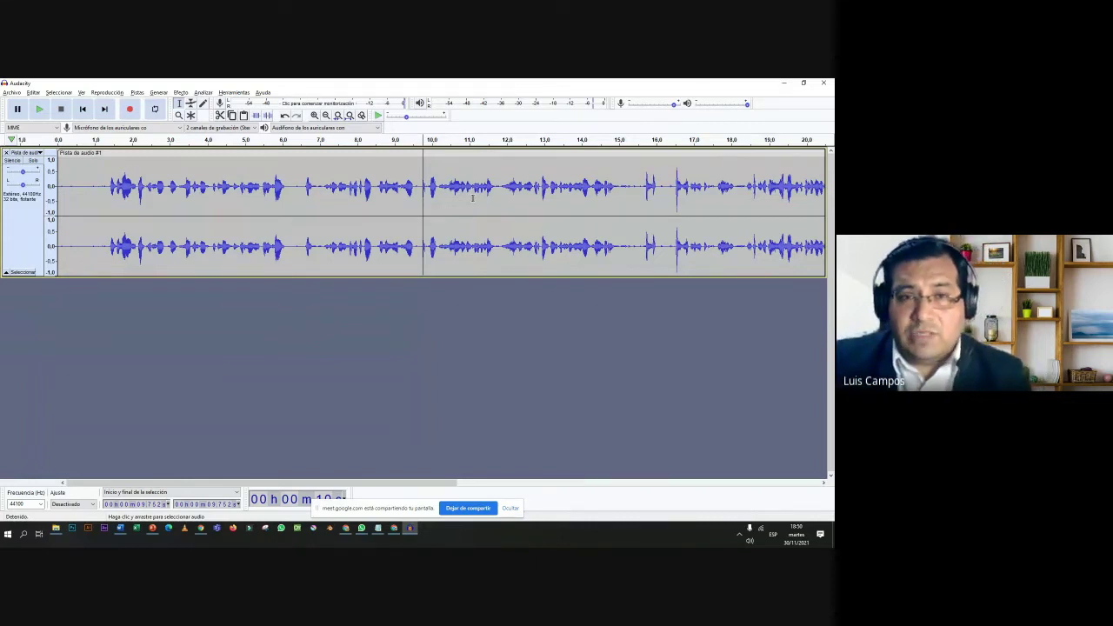
key("alt+Tab")
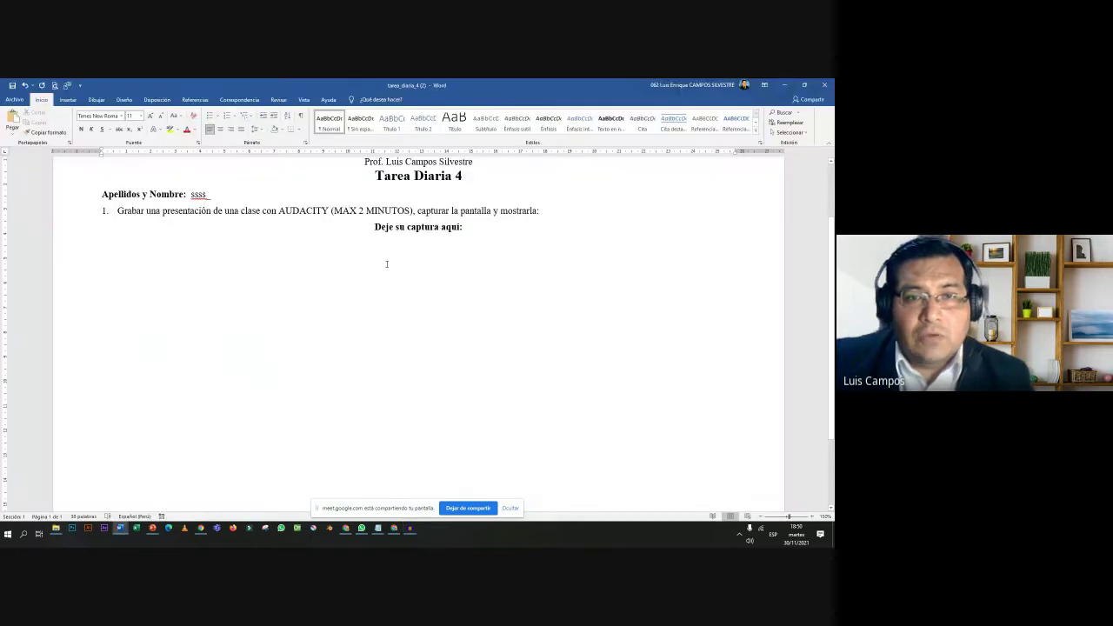
Paste the Audacity screenshot under 'Deje su captura aquí:'
scroll(387, 264, "down", 2)
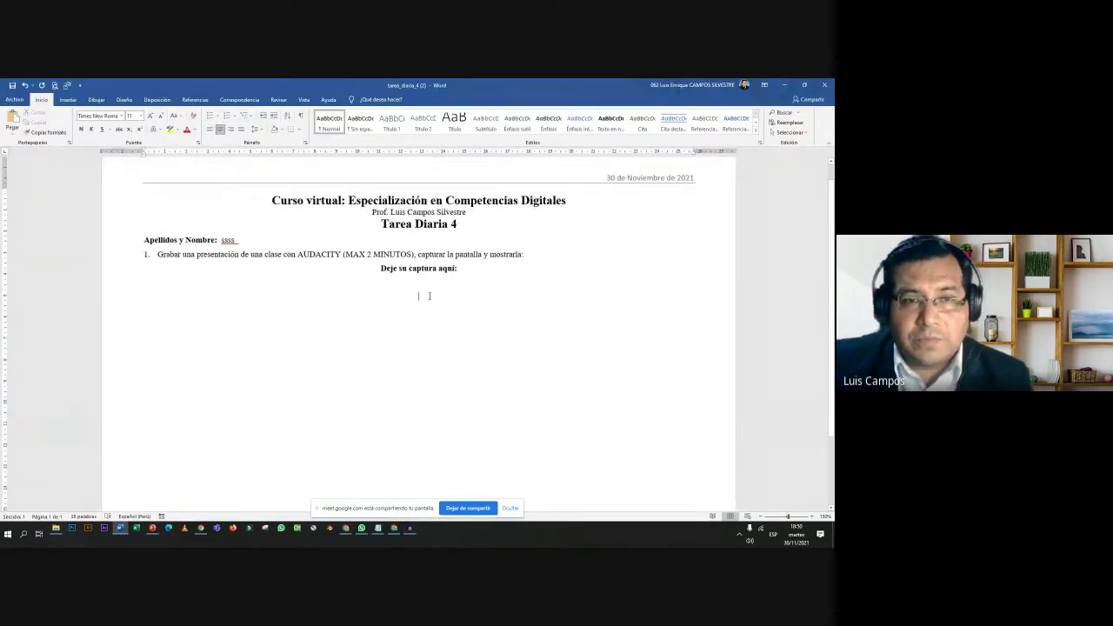
key("ctrl+v")
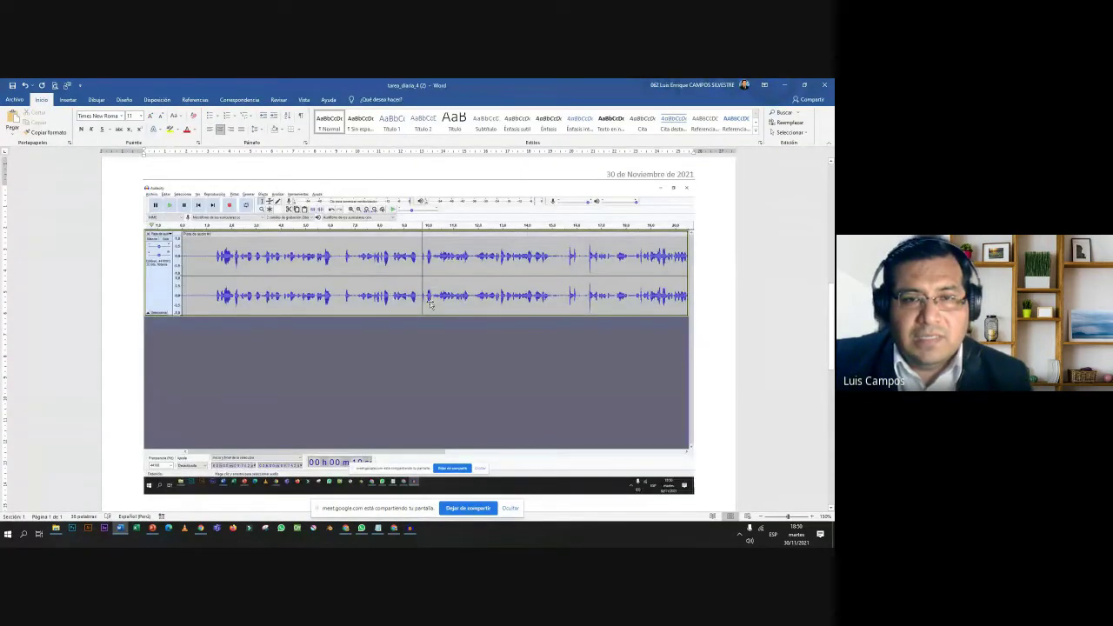
scroll(428, 332, "up", 10)
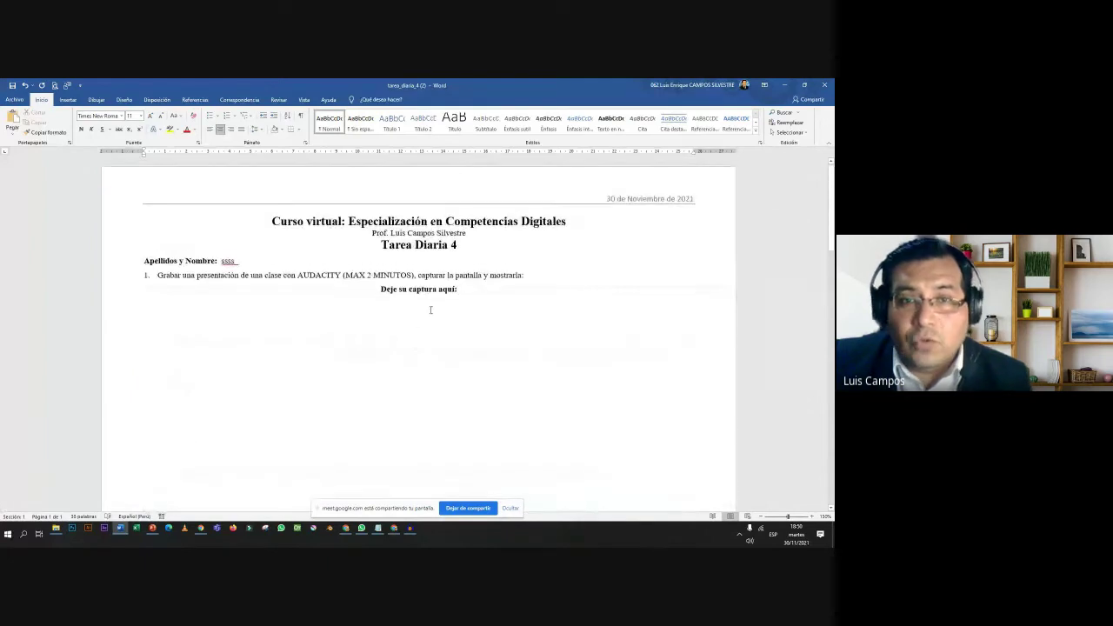
scroll(438, 300, "down", 5)
scroll(438, 299, "up", 5)
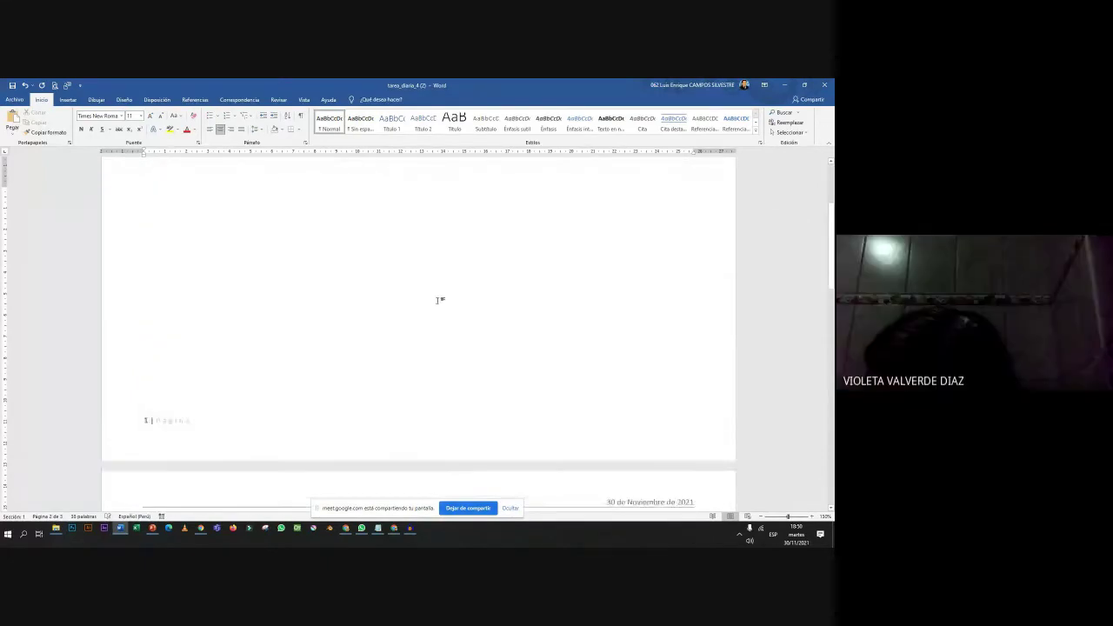
scroll(438, 300, "down", 6)
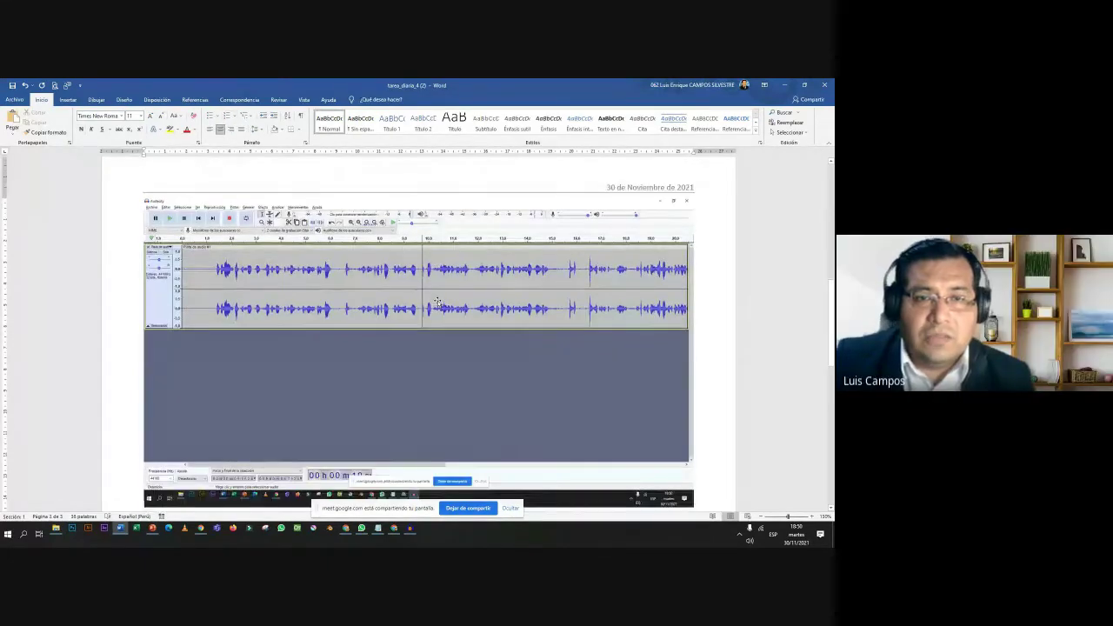
Shrink the pasted screenshot proportionally so it fits on the first page
left_click(554, 301)
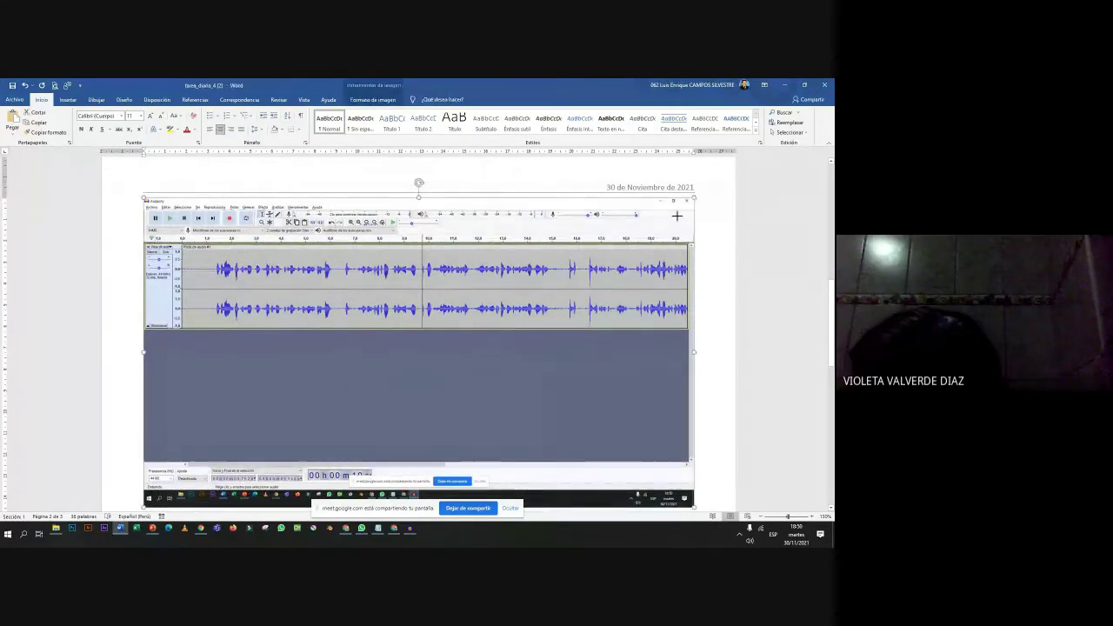
left_click_drag(693, 505, 609, 457)
scroll(597, 270, "down", 1)
scroll(597, 270, "up", 2)
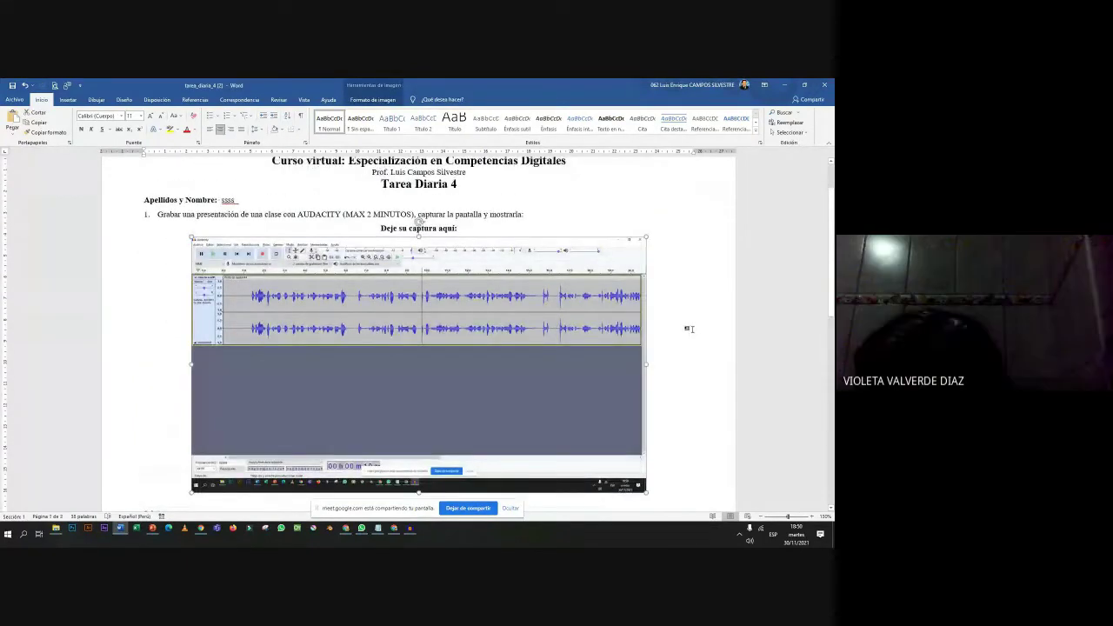
left_click(686, 326)
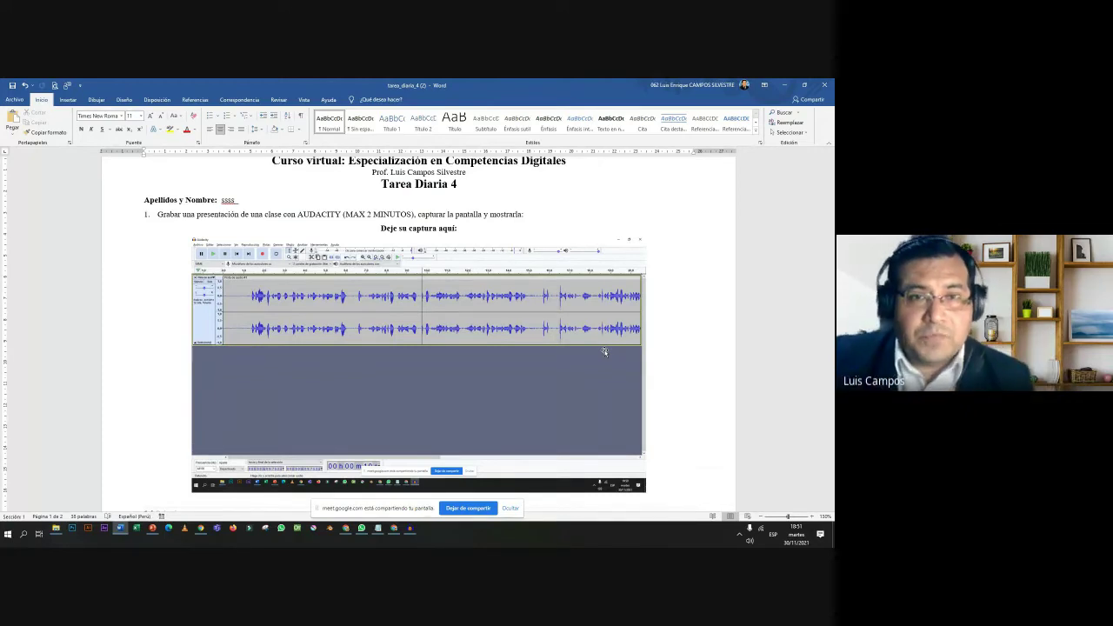
key("alt+Tab")
key("alt+Tab")
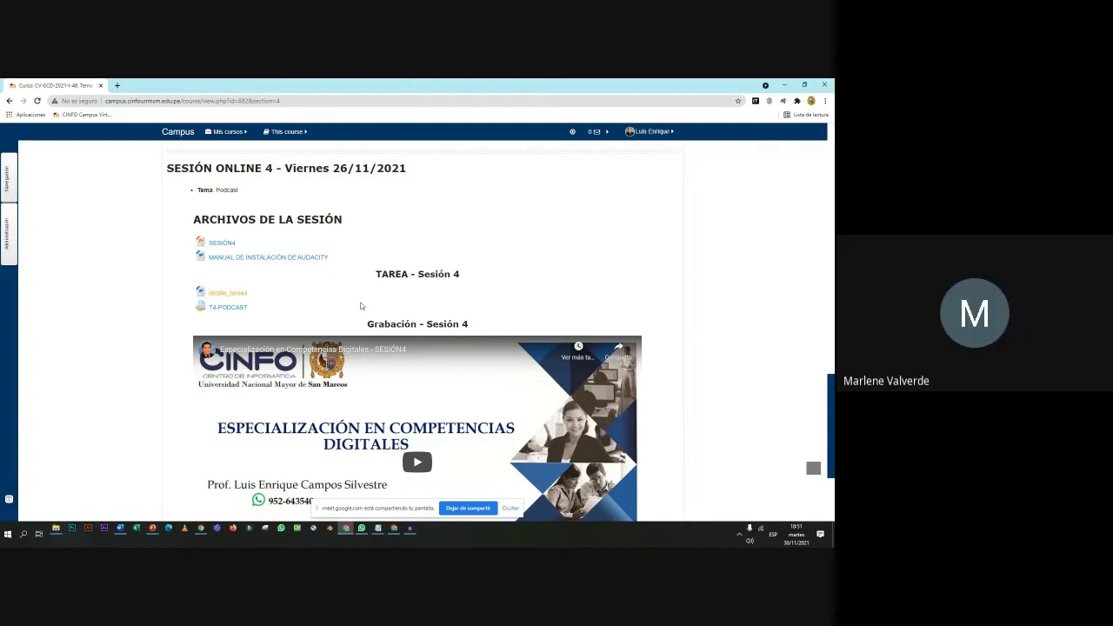
Stop sharing the course page with the meeting via 'Dejar de compartir'
left_click(467, 508)
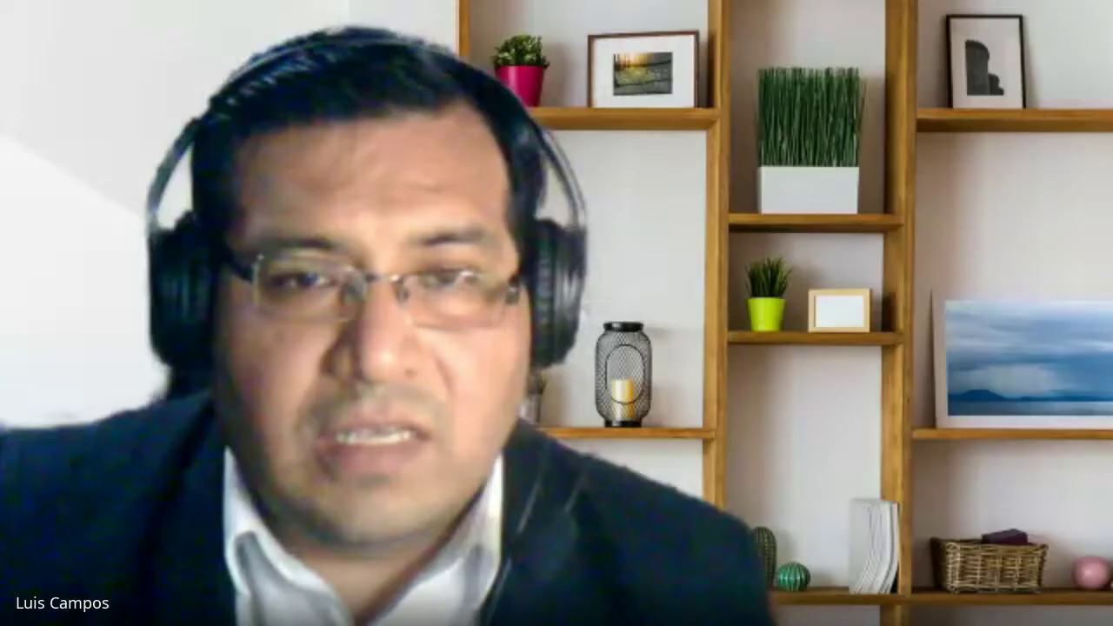
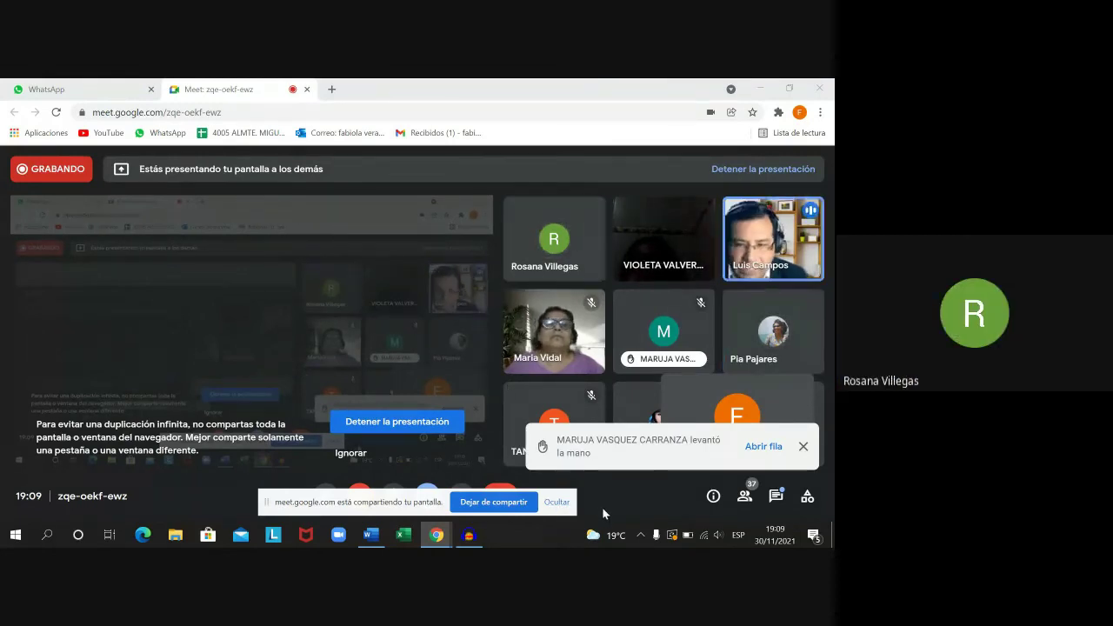
left_click(601, 507)
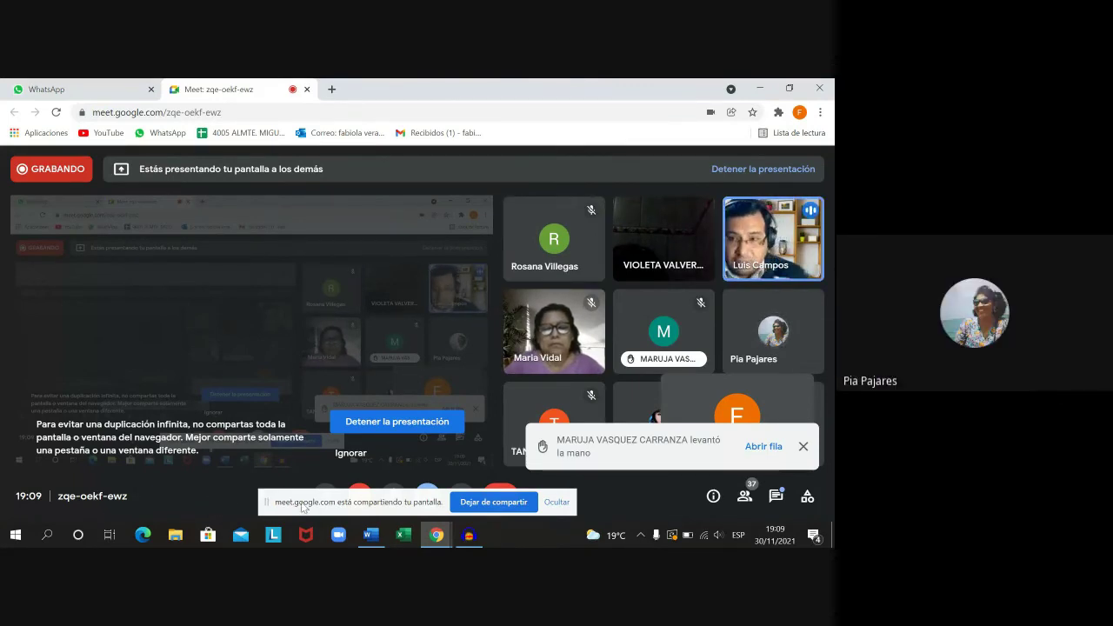
mouse_move(466, 533)
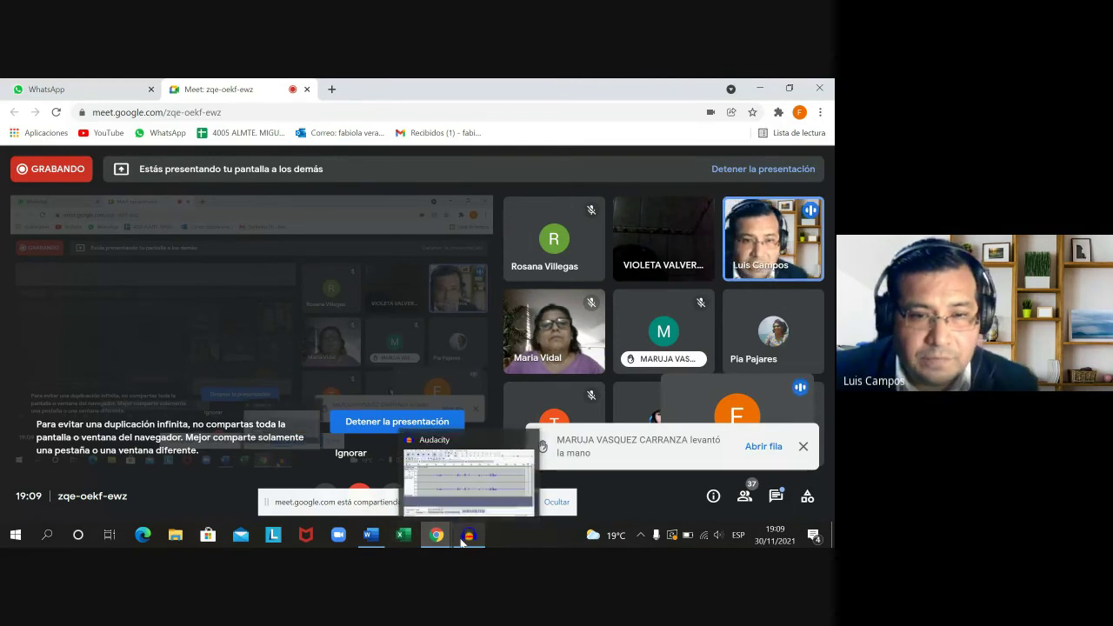
mouse_move(430, 528)
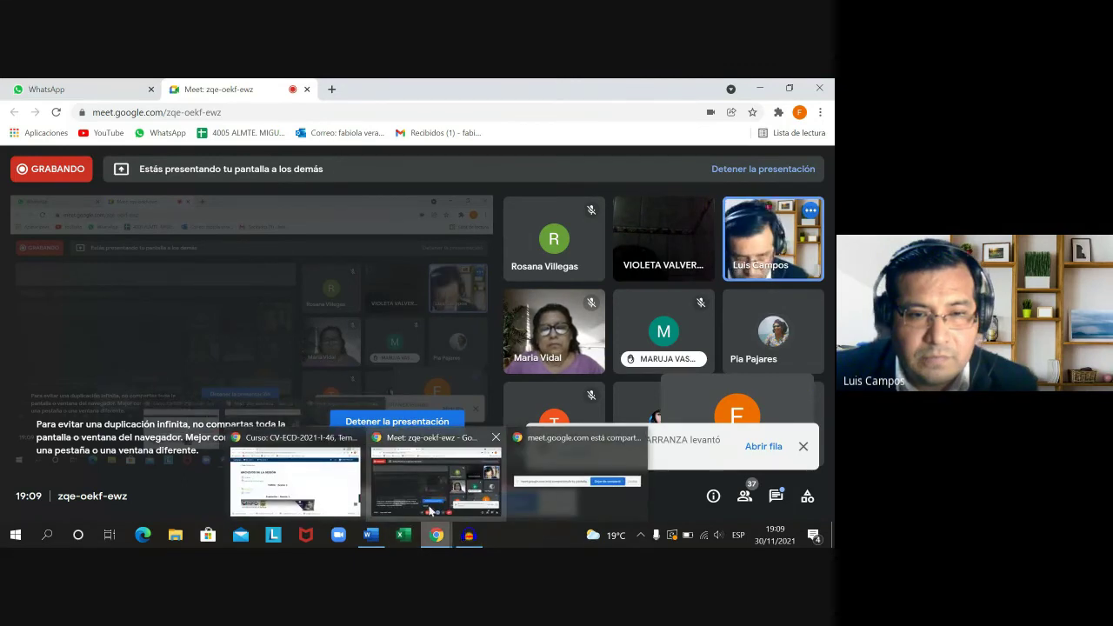
mouse_move(313, 502)
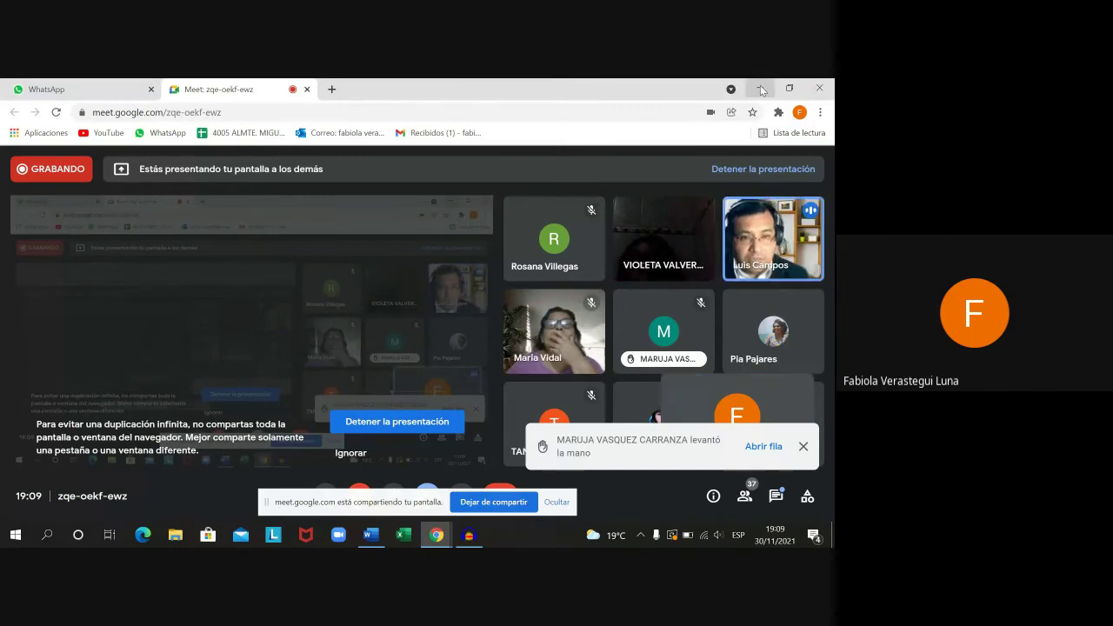
left_click(439, 537)
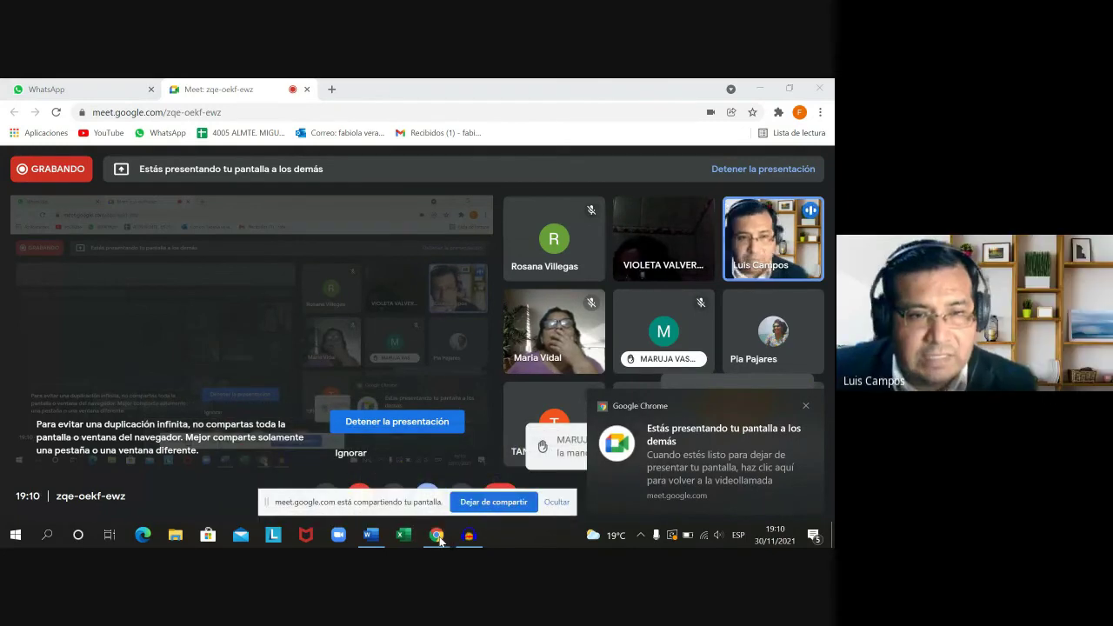
mouse_move(439, 537)
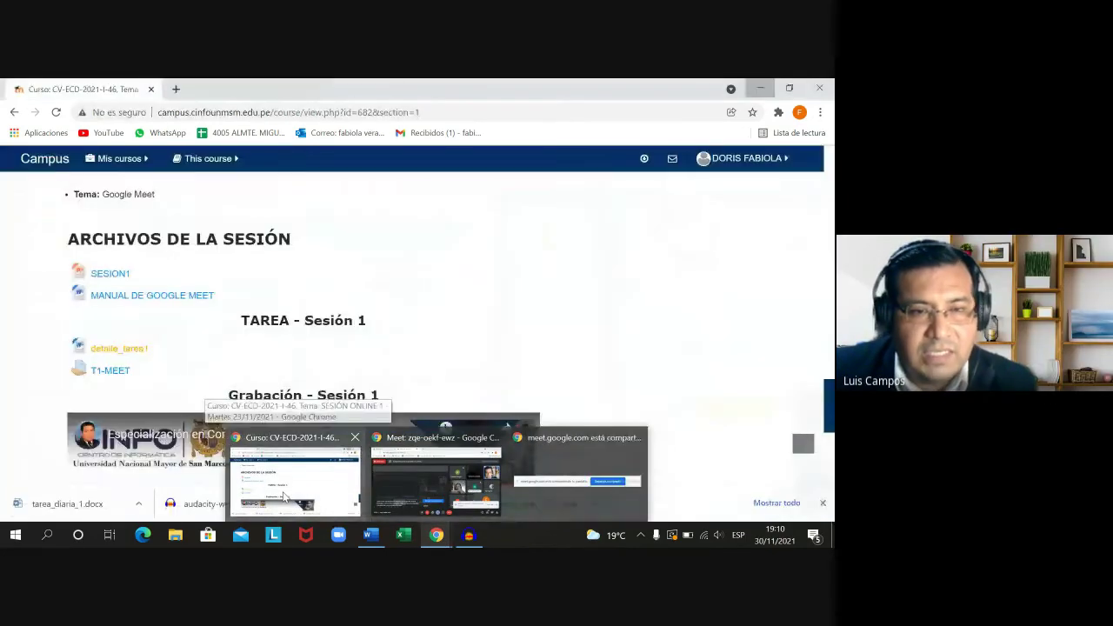
Bring the CV-ECD-2021-I-46 Campus page forward and browse the Sesión Online 1 (23/11/2021) materials
left_click(283, 496)
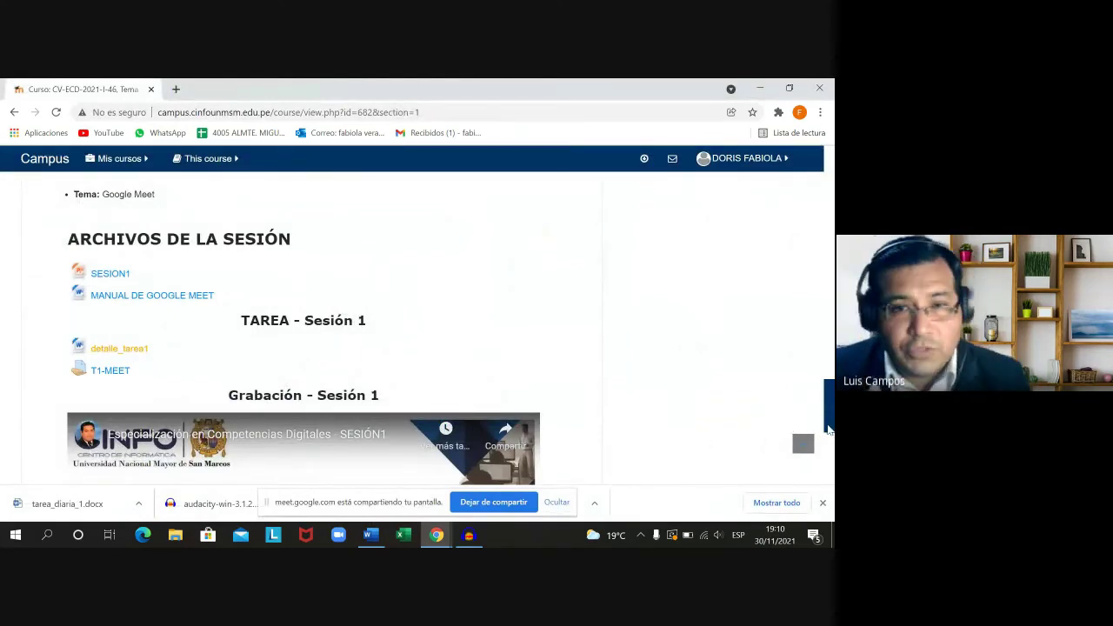
scroll(829, 426, "down", 3)
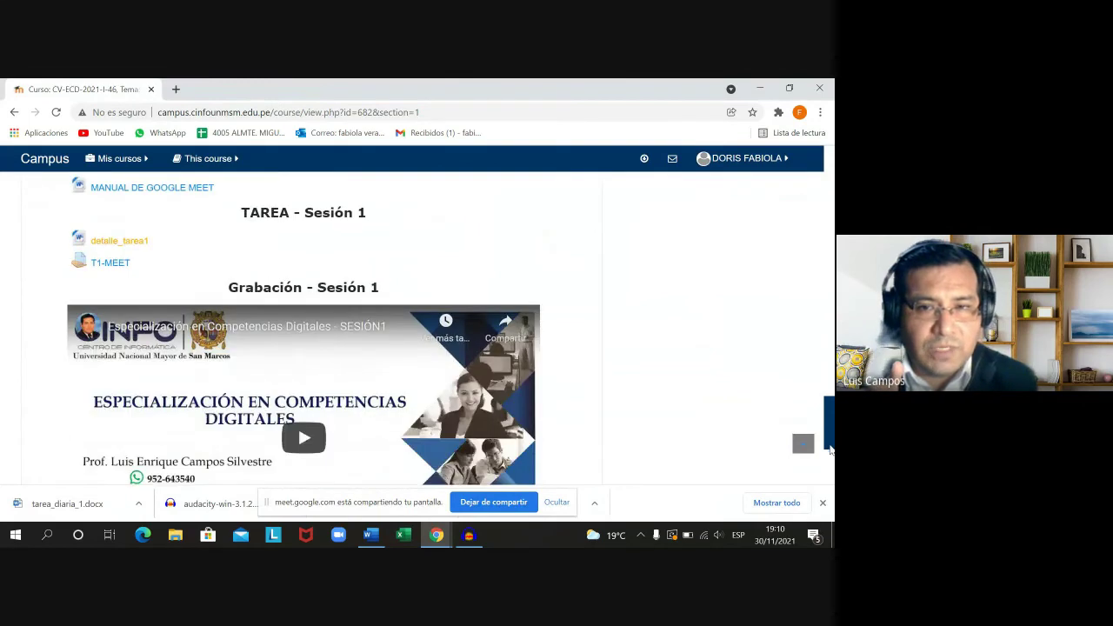
scroll(830, 434, "down", 3)
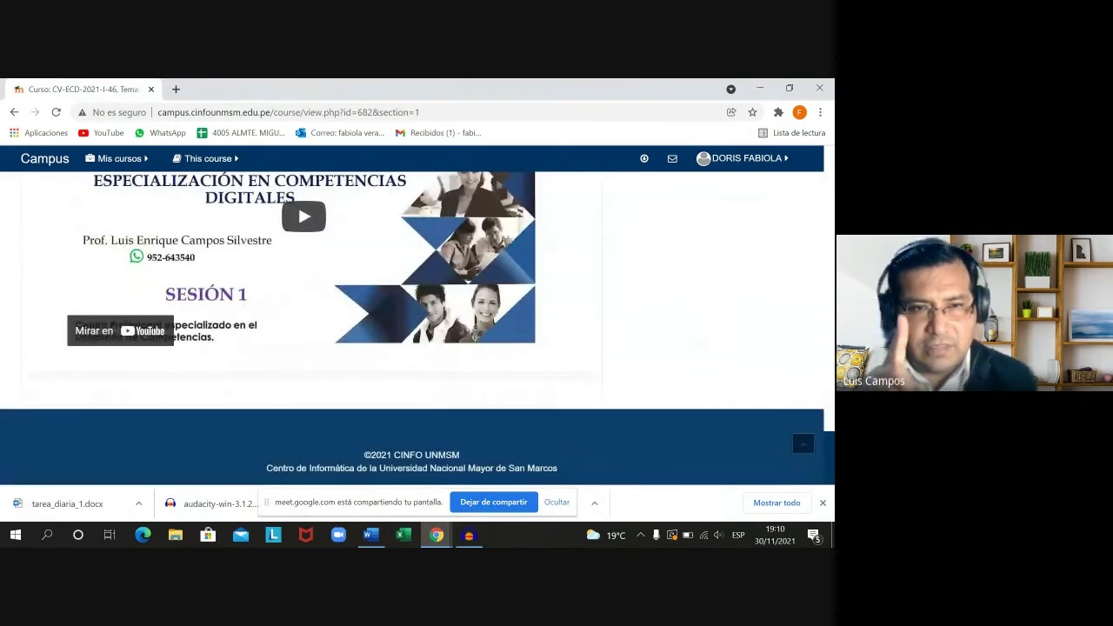
scroll(815, 356, "up", 5)
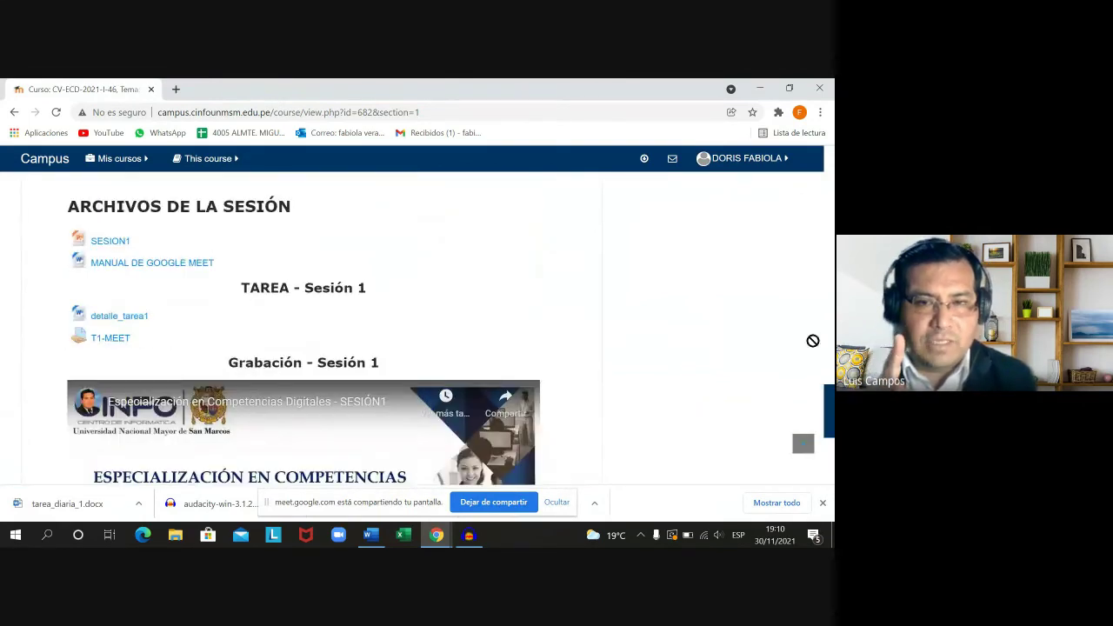
scroll(825, 337, "up", 10)
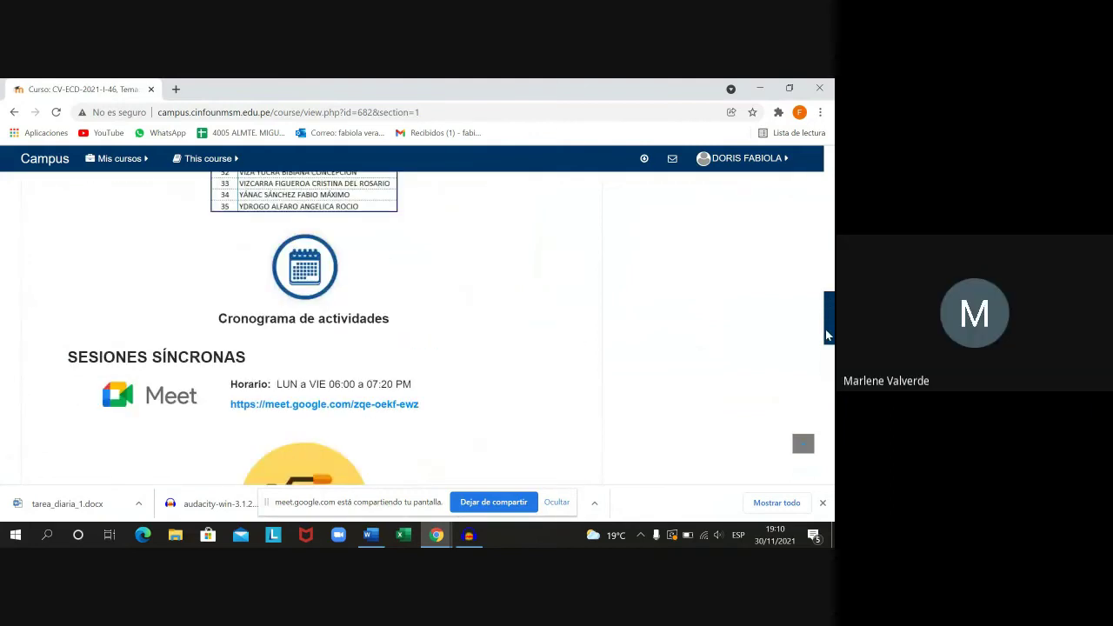
scroll(829, 365, "down", 5)
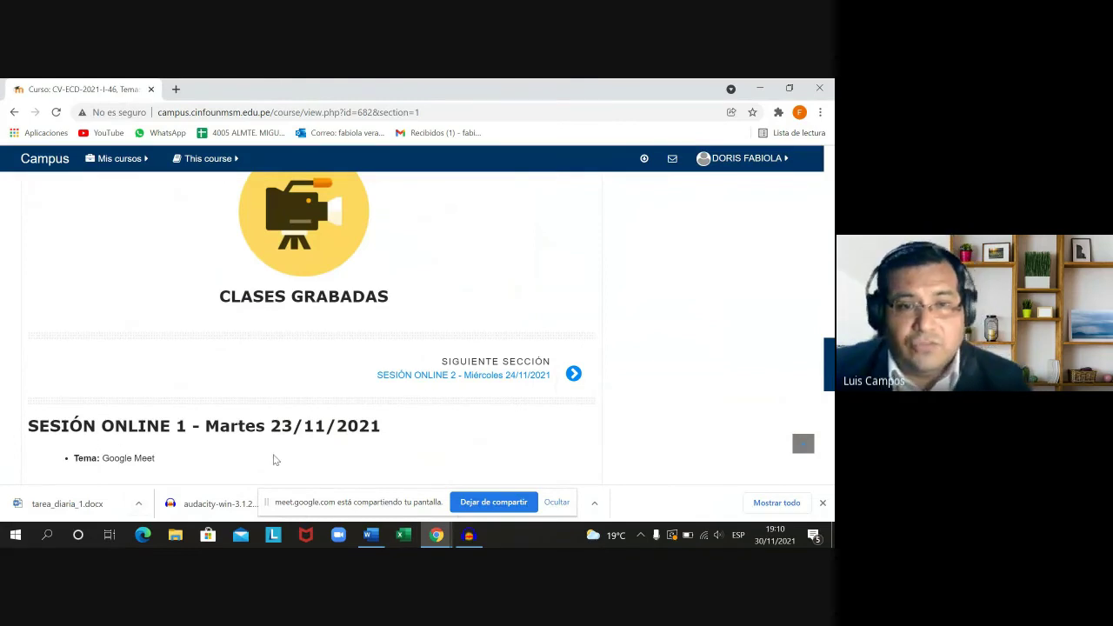
Go to Sesión Online 2 - Miércoles 24/11/2021 and scroll down to the Sesiones Síncronas Meet link
left_click(437, 380)
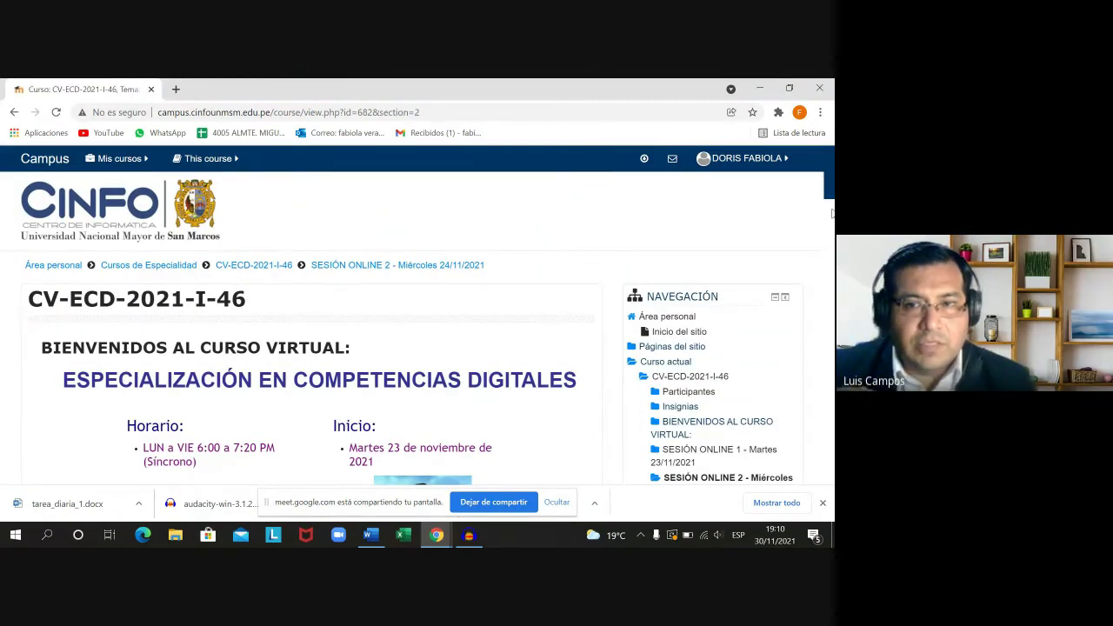
scroll(832, 212, "down", 5)
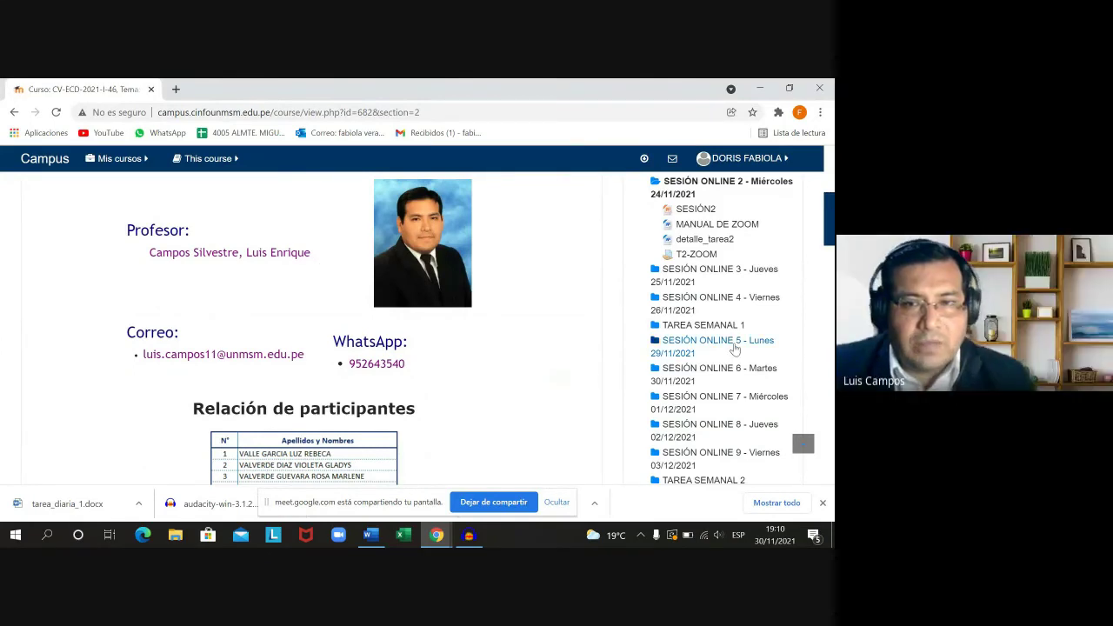
left_click_drag(827, 246, 820, 356)
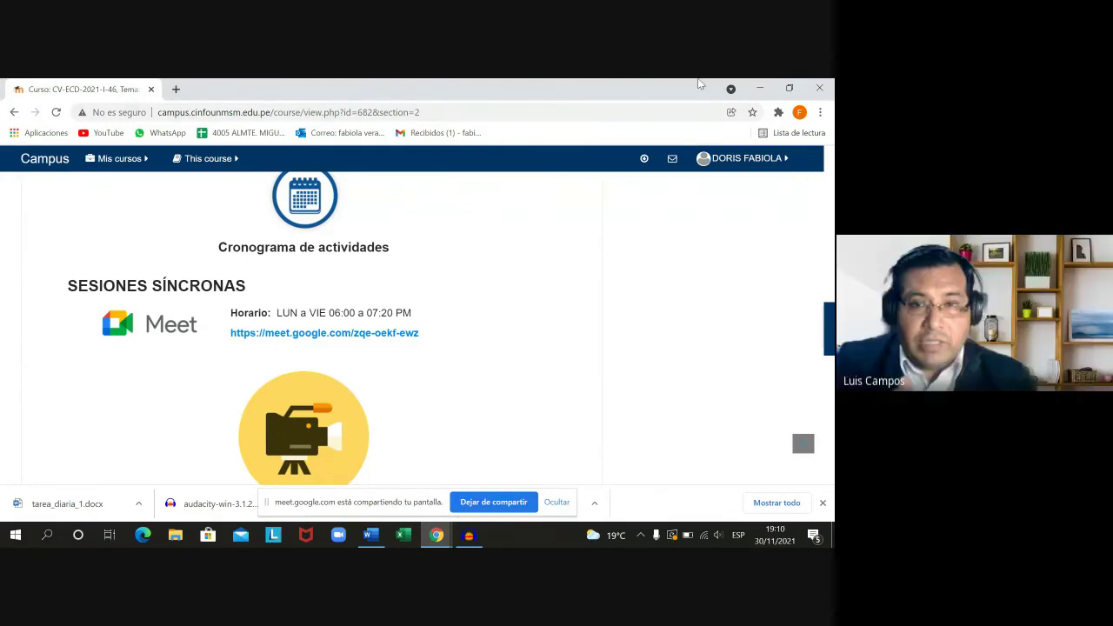
Open and dismiss the personal account menu twice
left_click(743, 159)
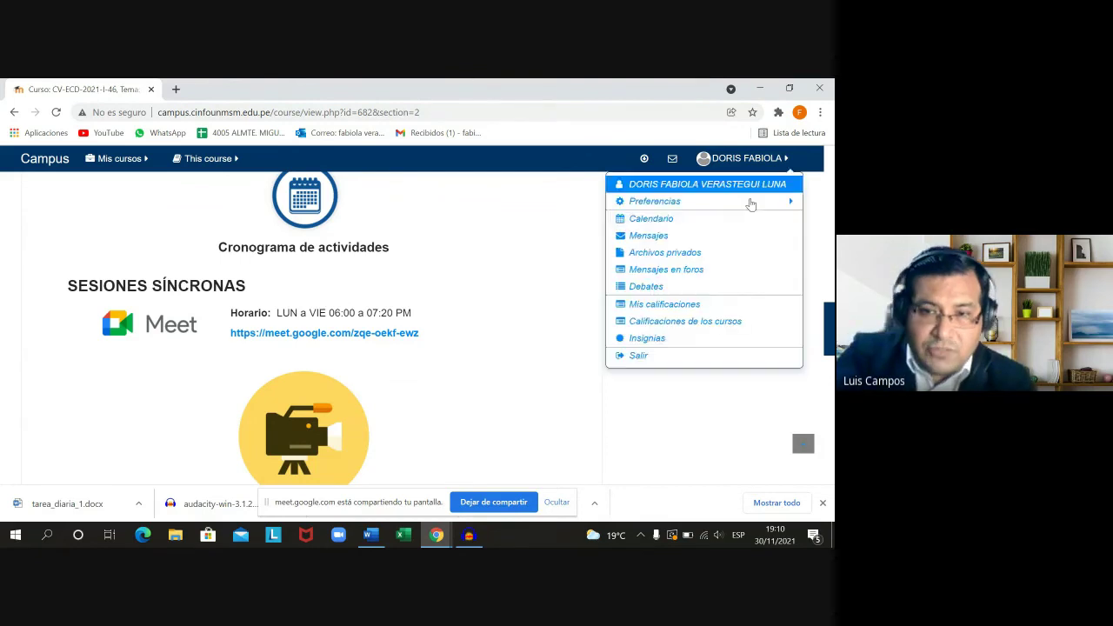
left_click(753, 269)
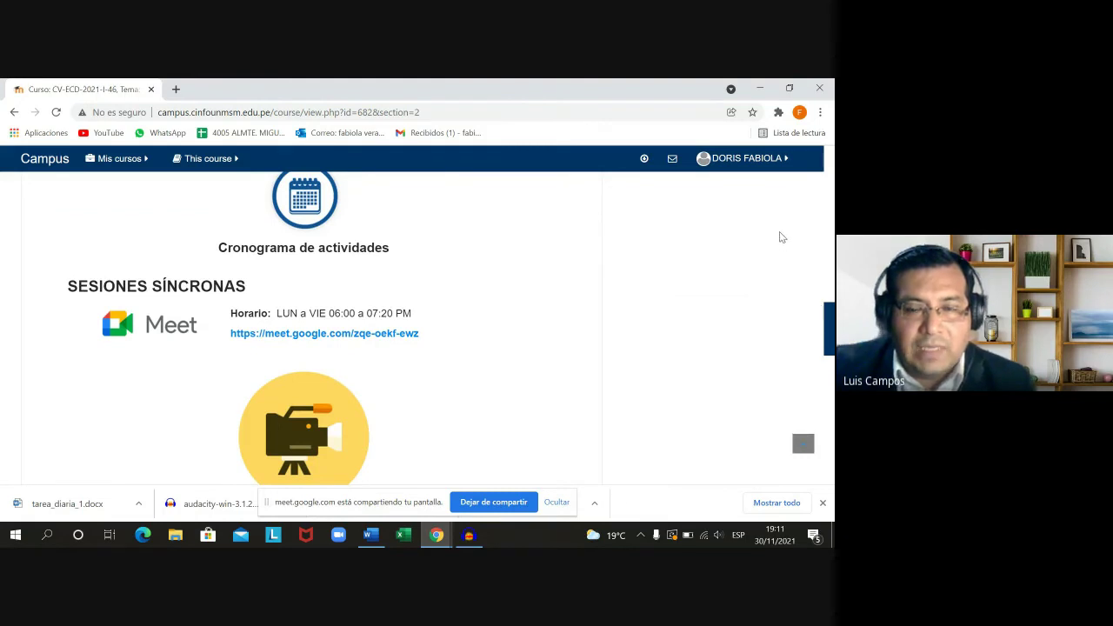
left_click(746, 158)
left_click(825, 367)
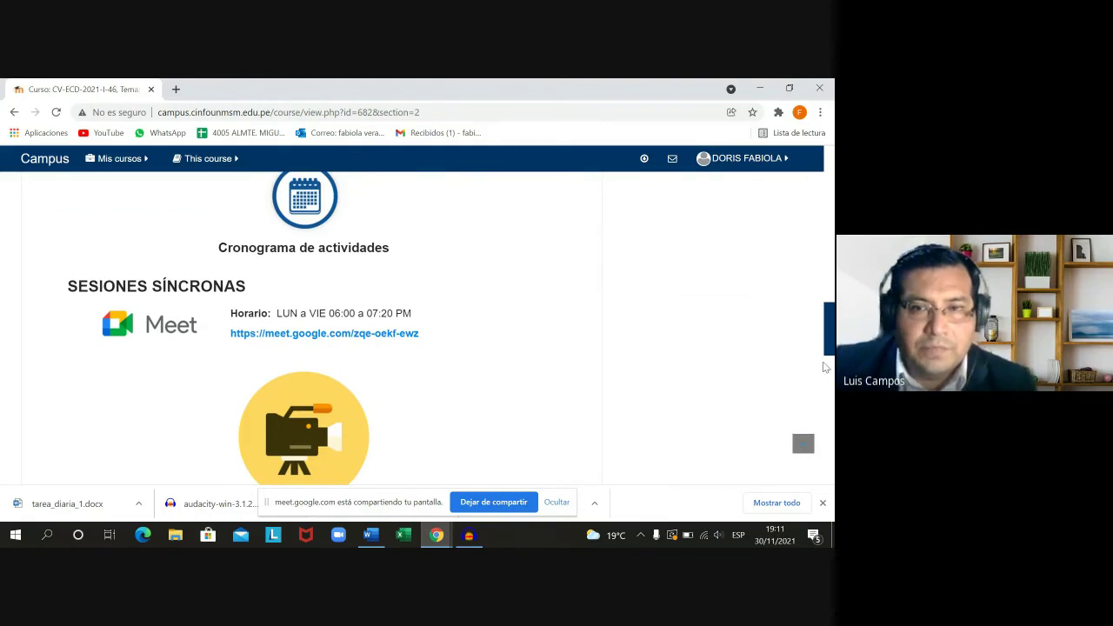
Scroll the page and follow the next-section link to Sesión Online 3 - Jueves 25/11/2021
scroll(830, 351, "up", 1)
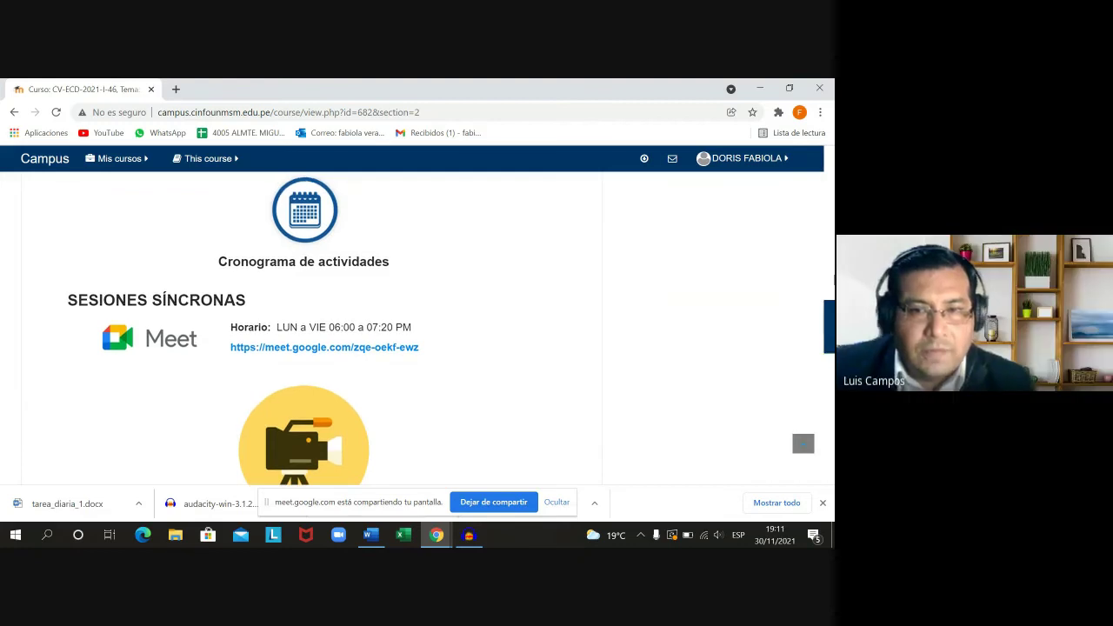
scroll(311, 328, "up", 3)
scroll(828, 311, "up", 1)
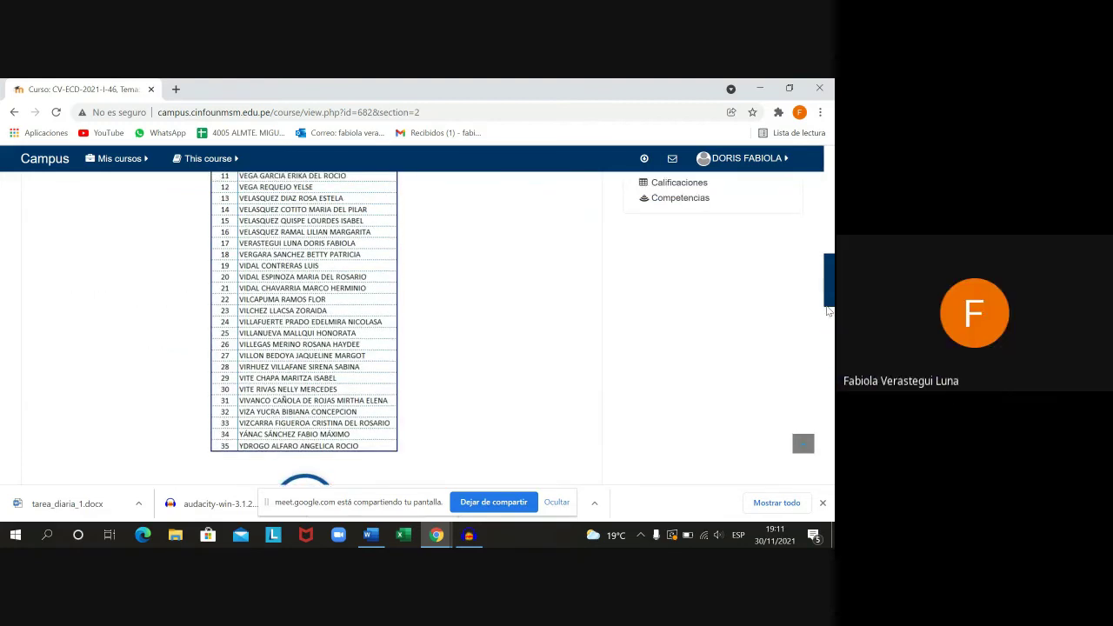
left_click_drag(829, 311, 831, 353)
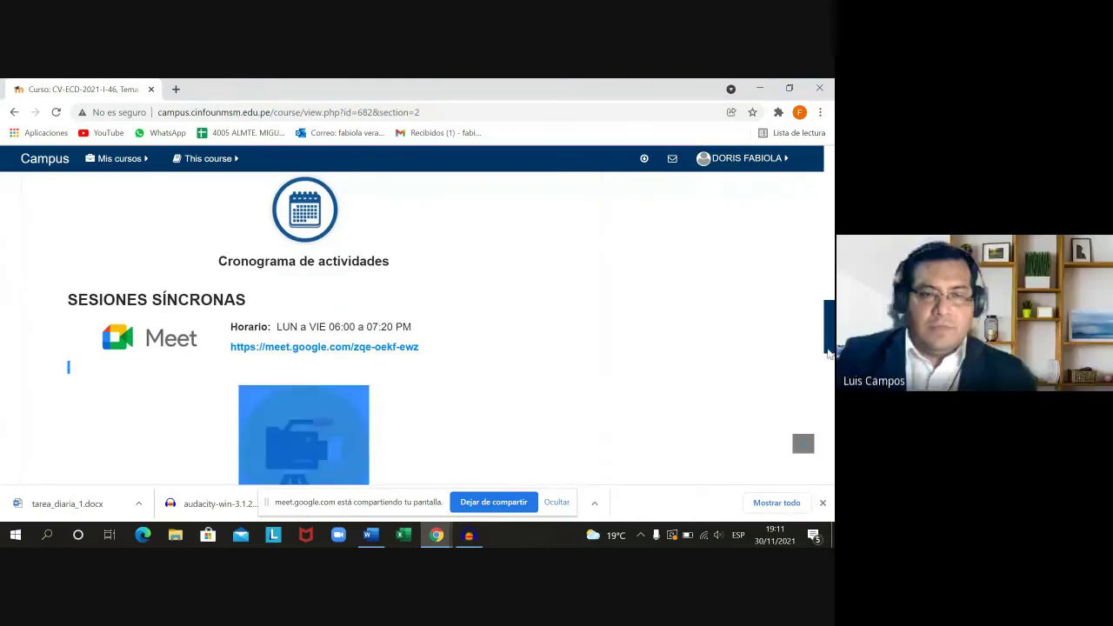
left_click(831, 368)
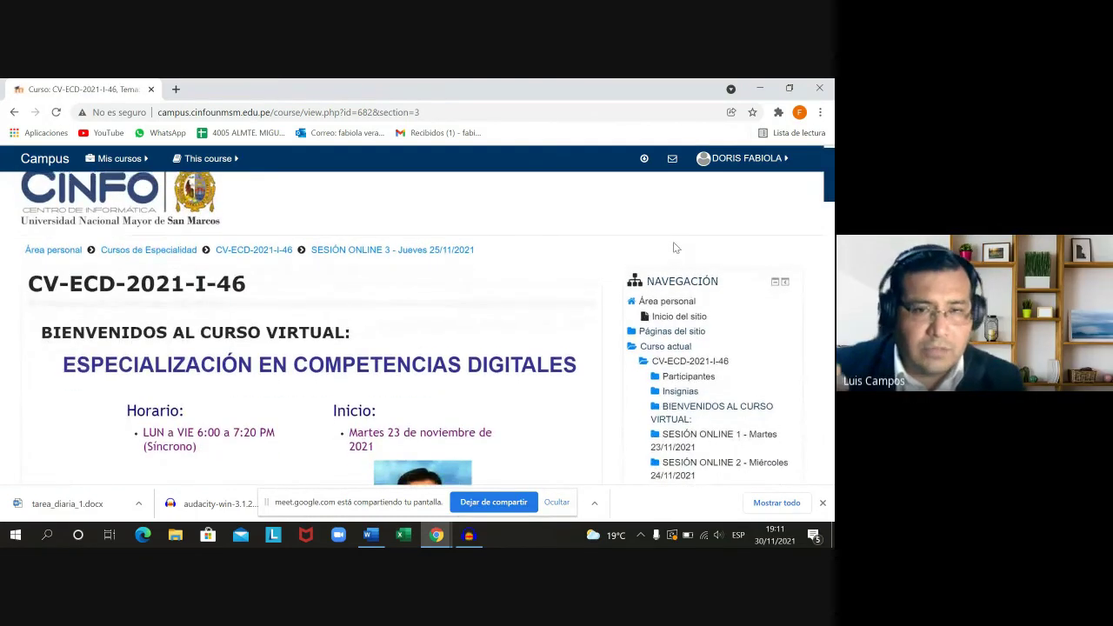
Move to Sesión Online 4 - Viernes 26/11/2021 and scroll to its session files and T4-PODCAST task
left_click_drag(830, 198, 830, 387)
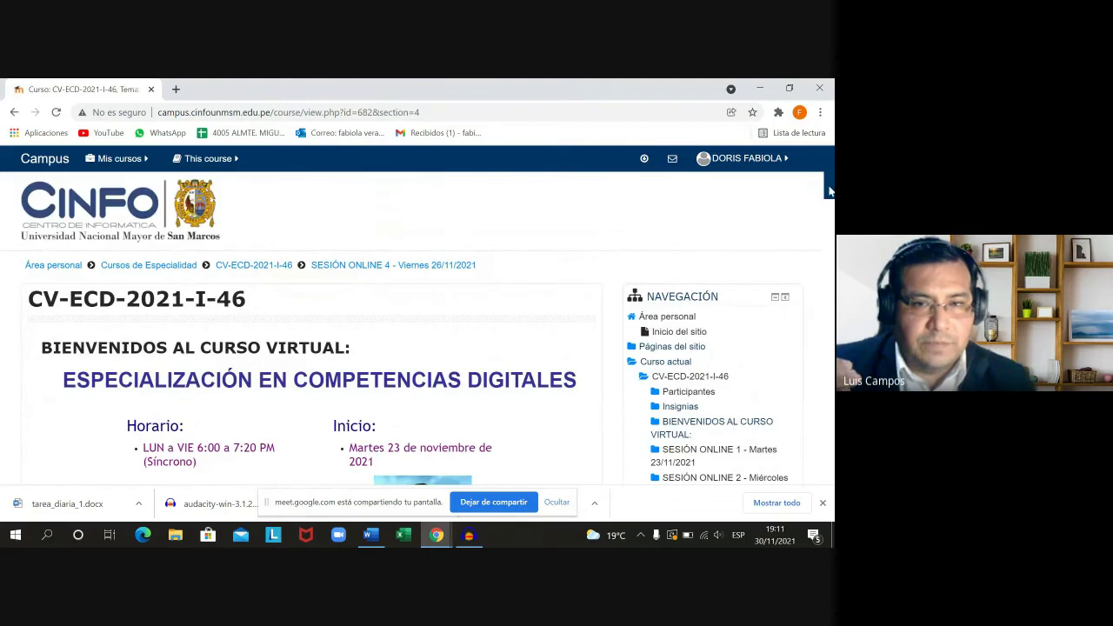
left_click_drag(829, 191, 830, 261)
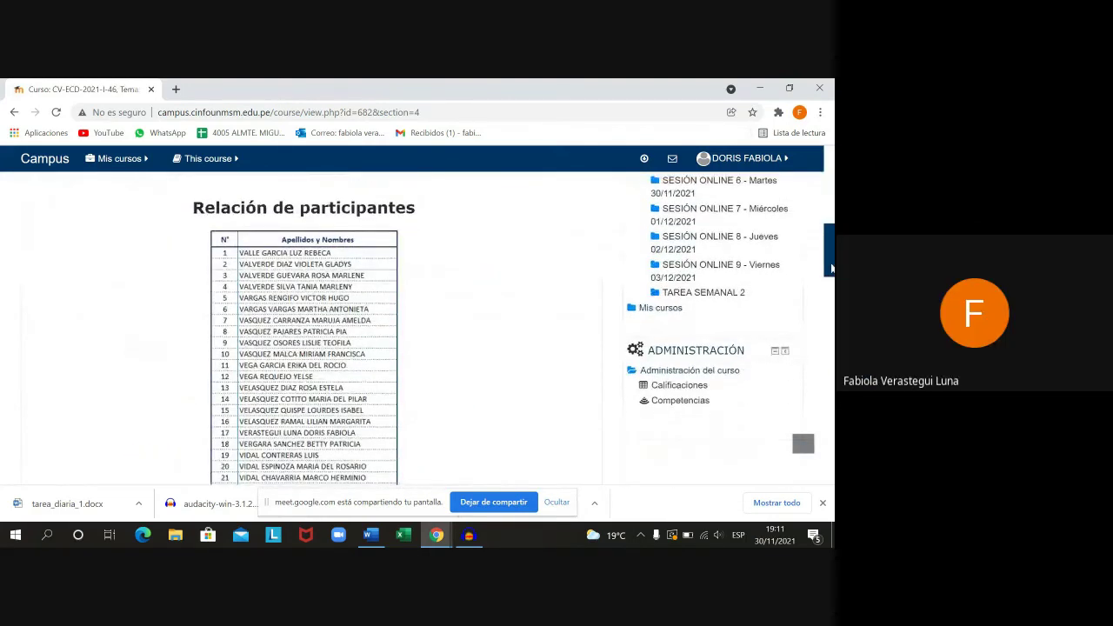
scroll(824, 304, "down", 3)
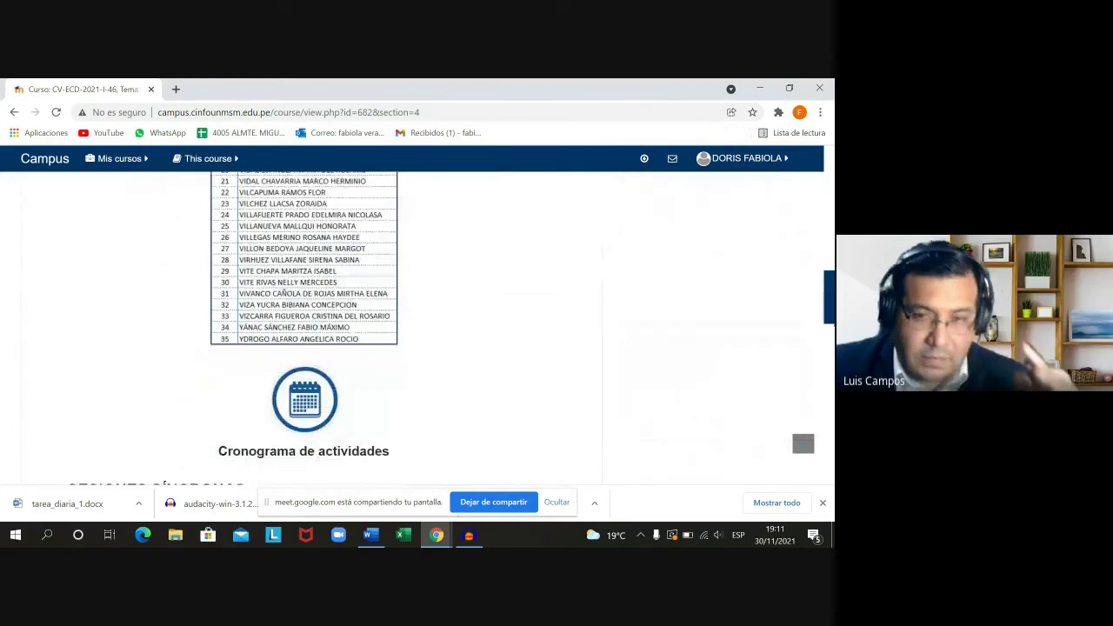
scroll(832, 356, "down", 3)
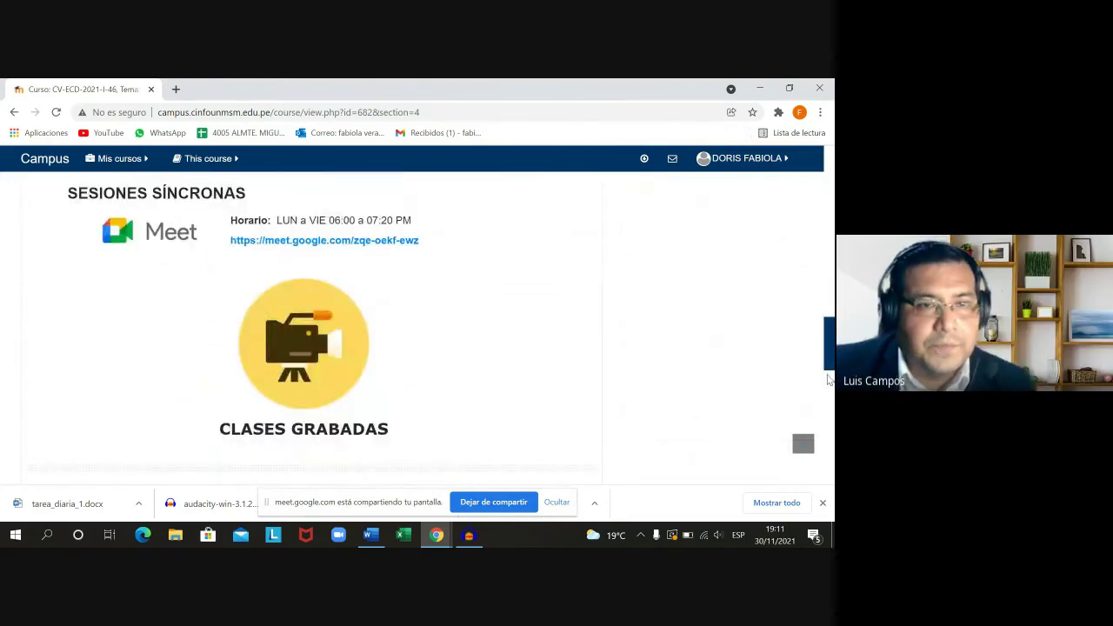
scroll(827, 395, "down", 1)
scroll(826, 396, "down", 2)
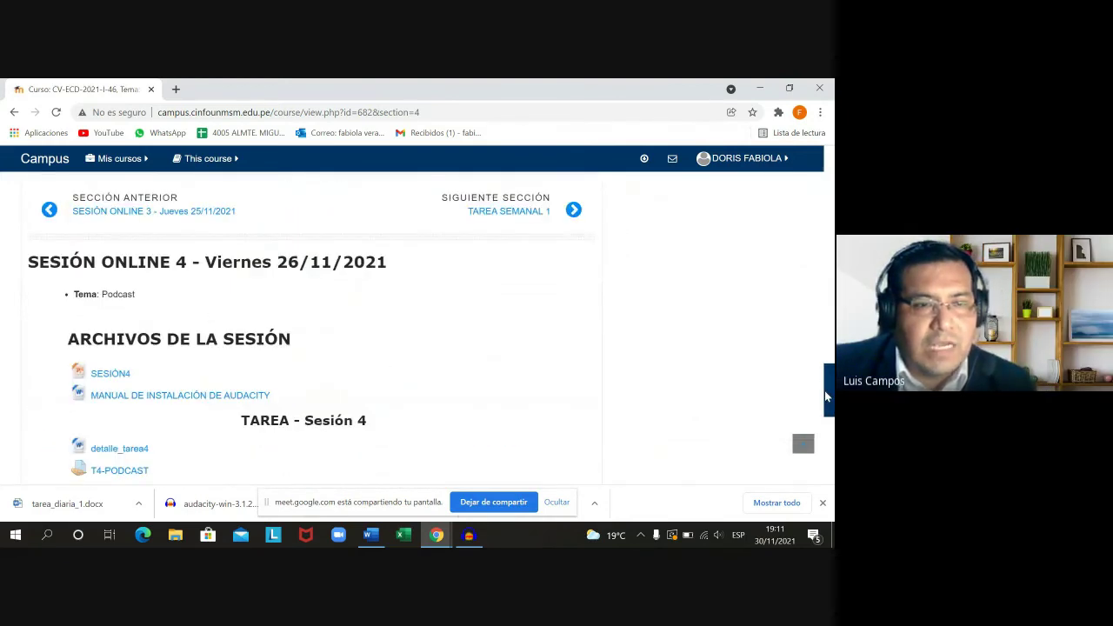
Download the detalle_tarea4 file as tarea_diaria_4.docx and open tarea_diaria_1.docx in Word
scroll(824, 390, "down", 1)
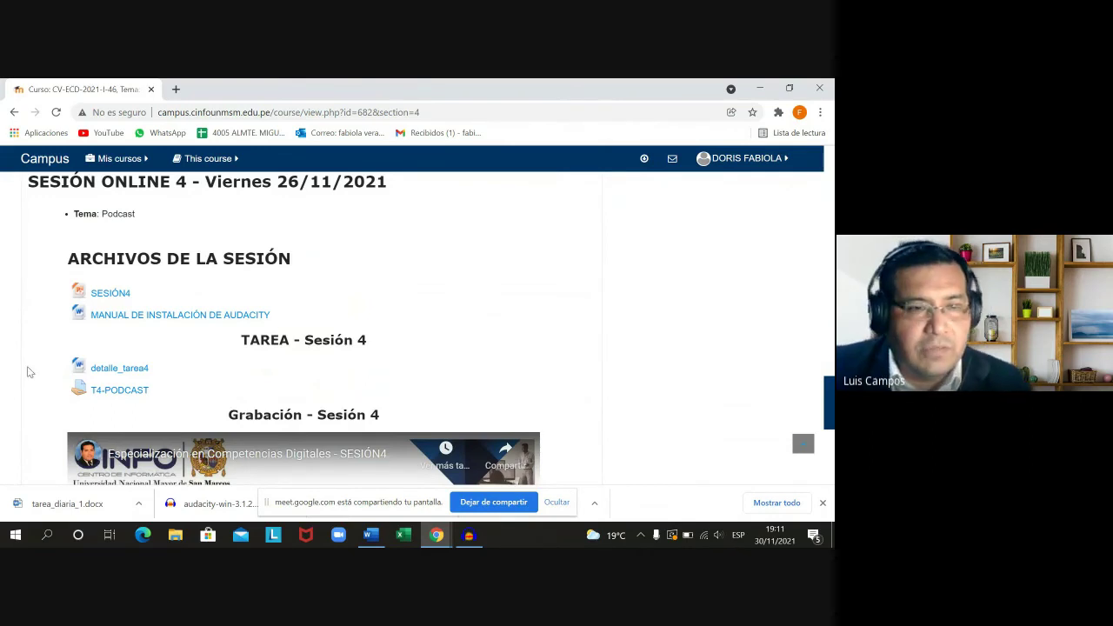
left_click(111, 369)
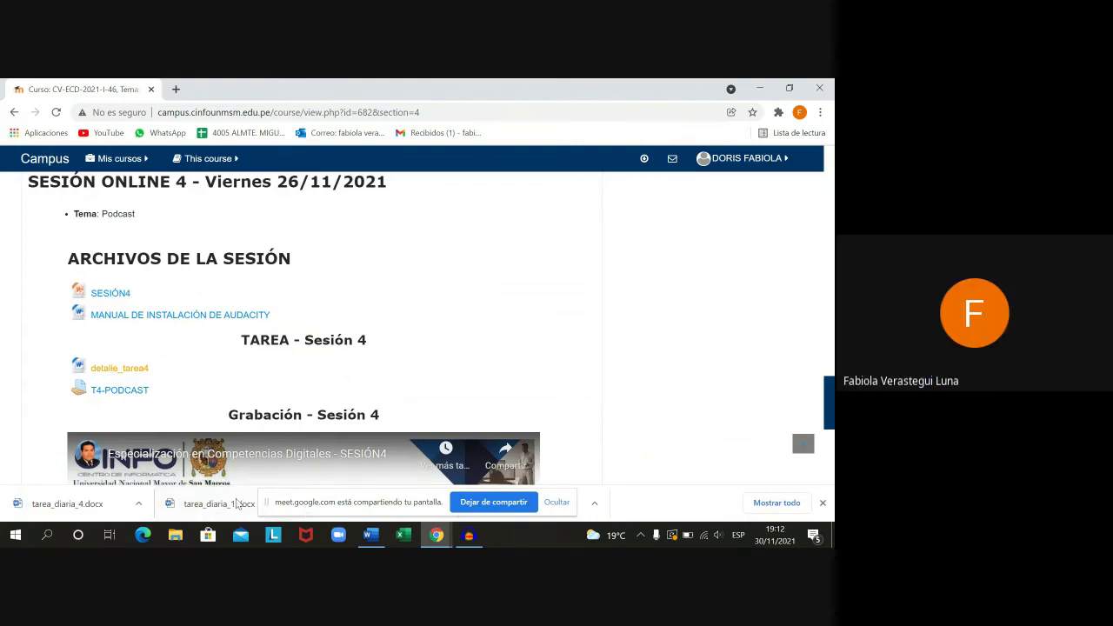
left_click(240, 507)
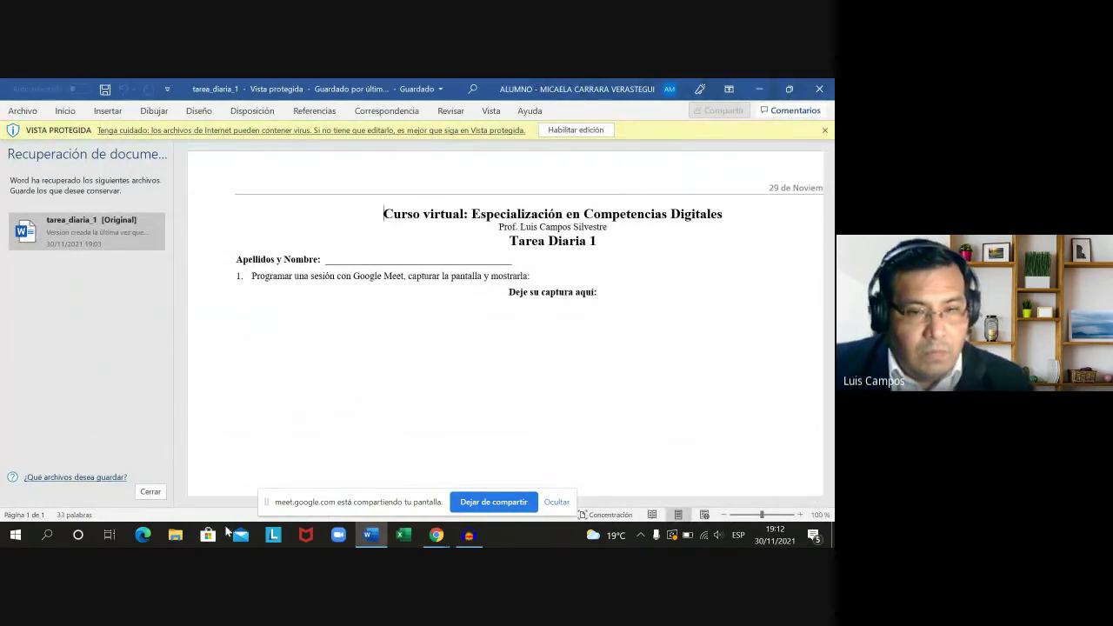
Minimize Tarea Diaria 1 and open tarea_diaria_4.docx in Word's Protected View
left_click(758, 90)
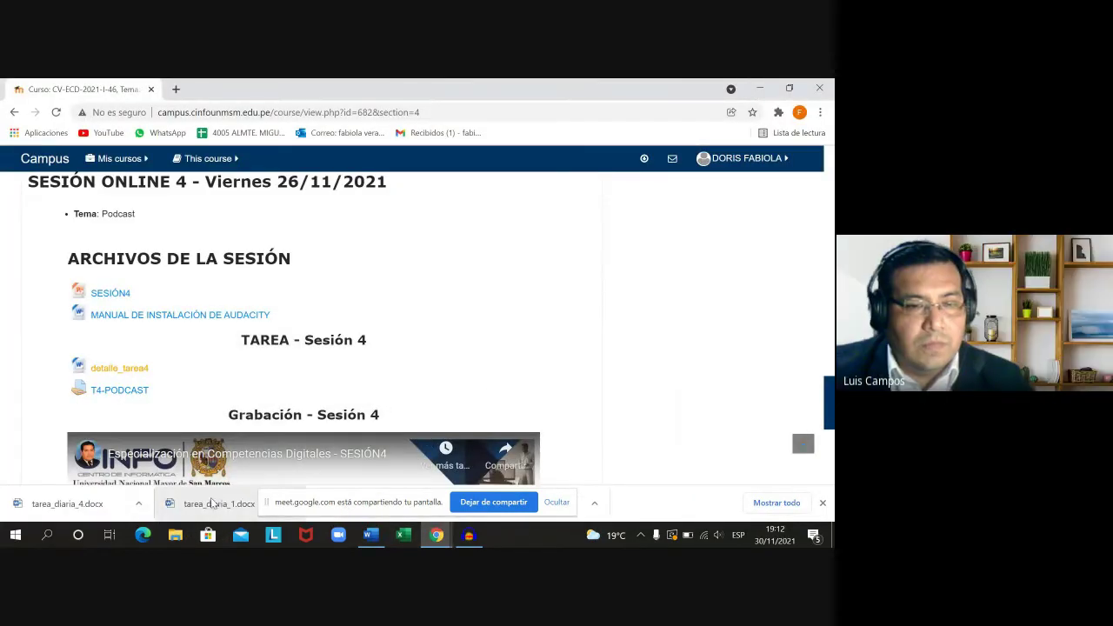
left_click(85, 503)
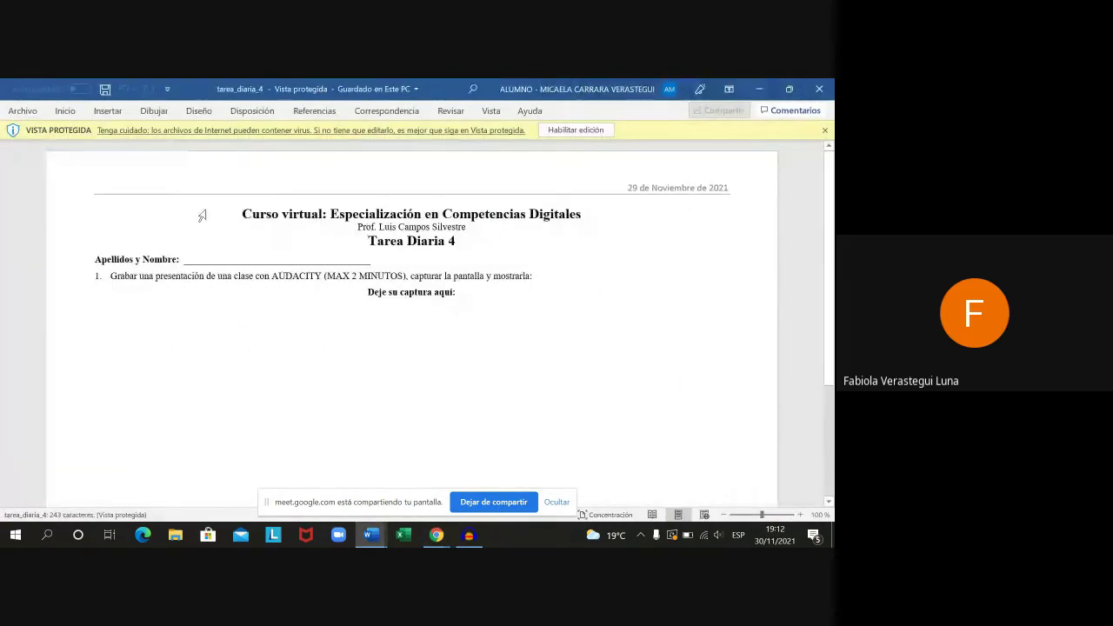
key("Down")
key("Down")
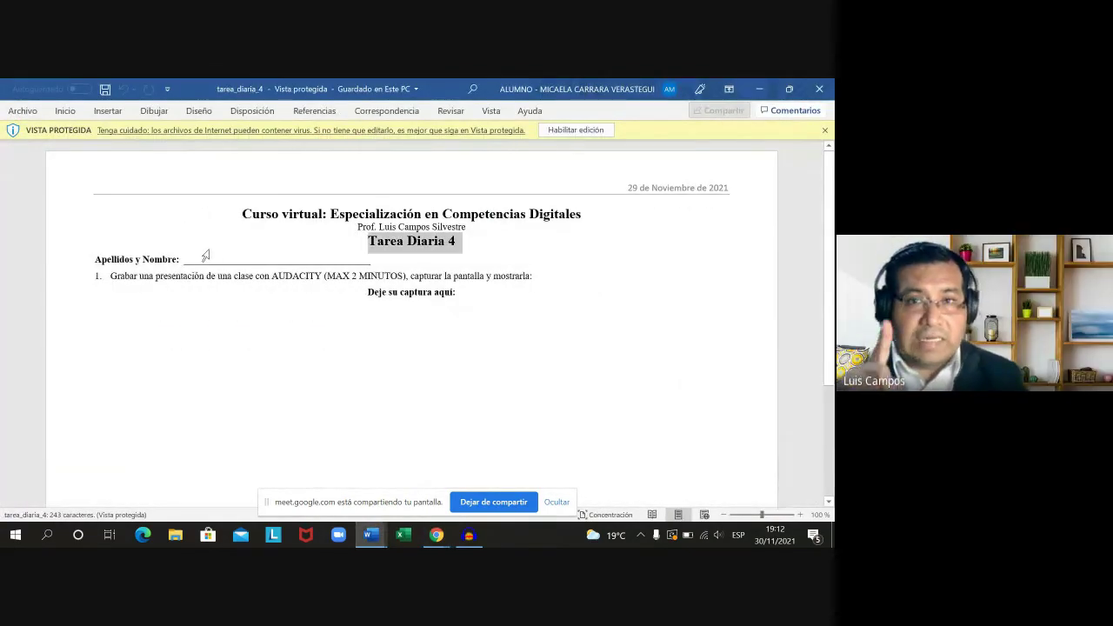
left_click(195, 262)
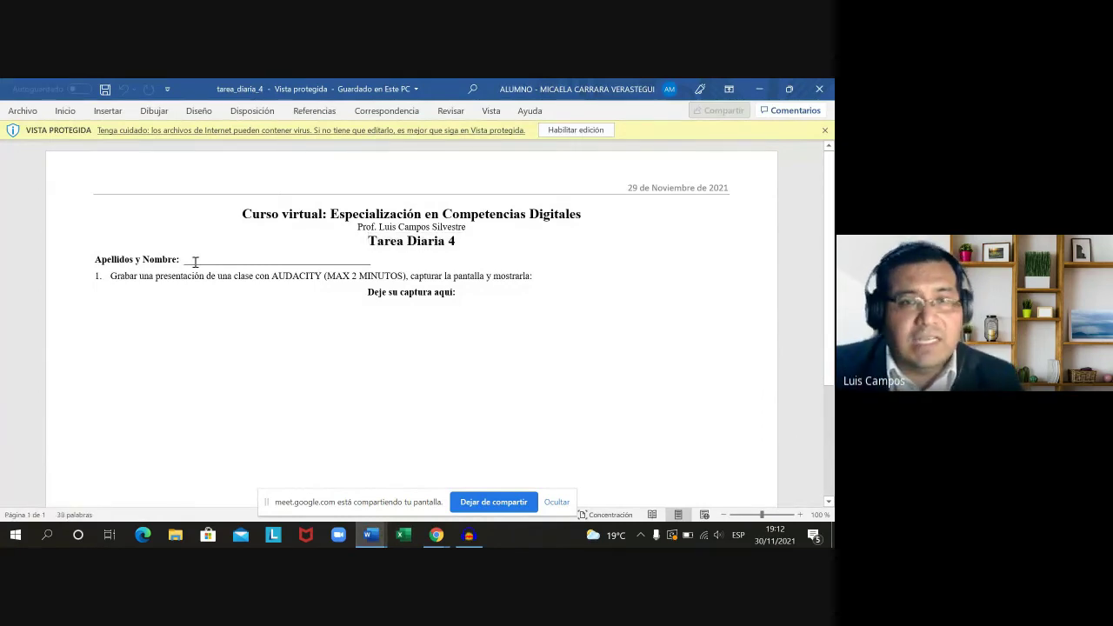
key("m")
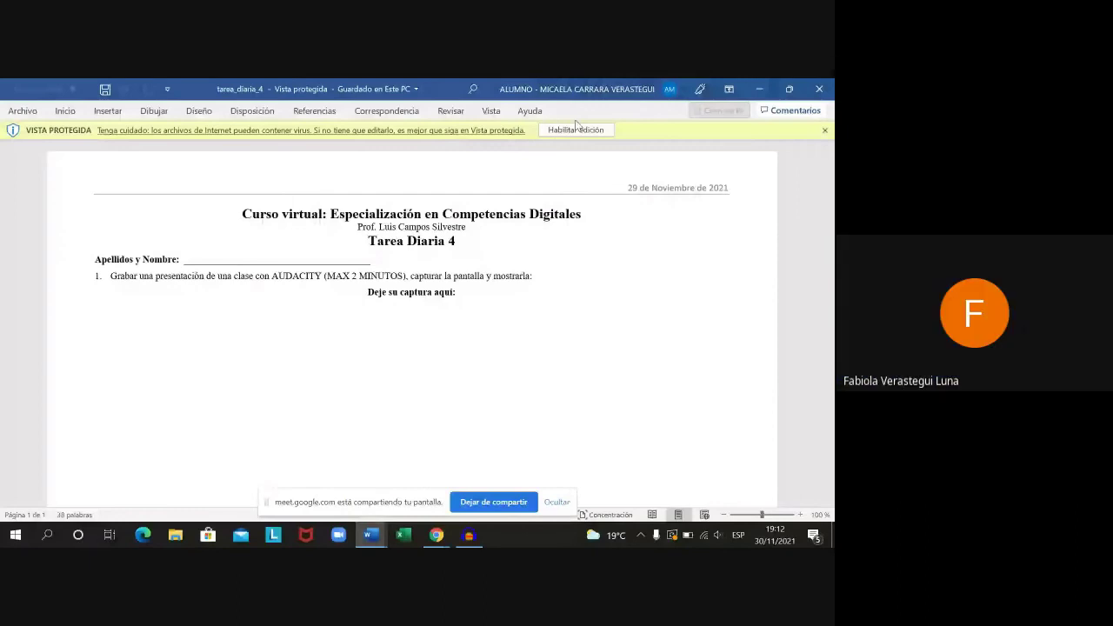
Enable editing and type the student's full name on the Apellidos y Nombre blank
left_click(575, 130)
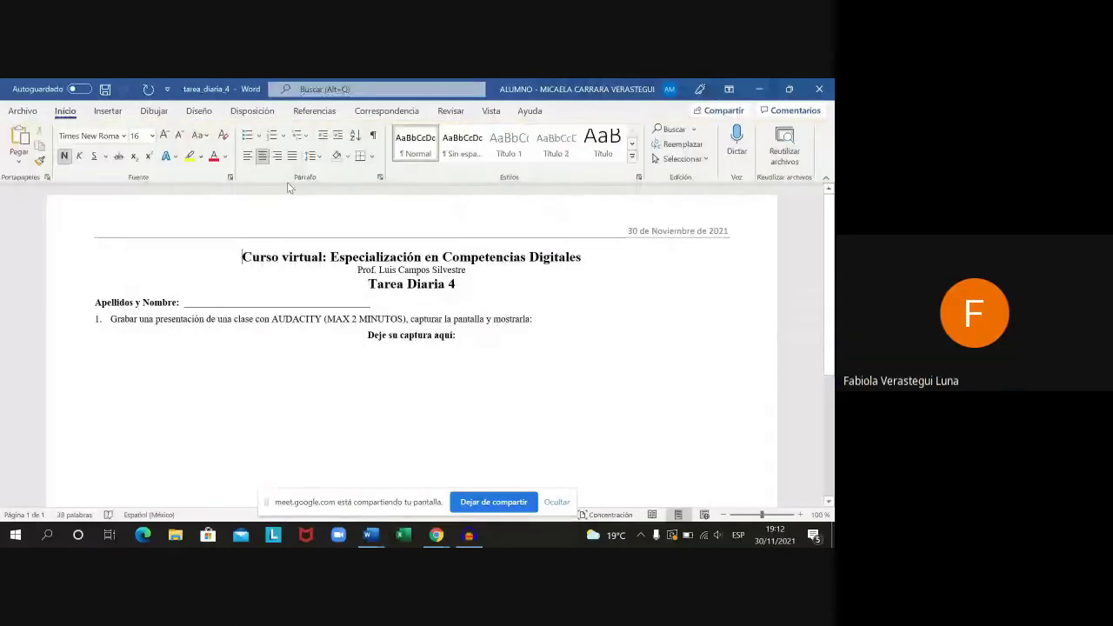
left_click(197, 297)
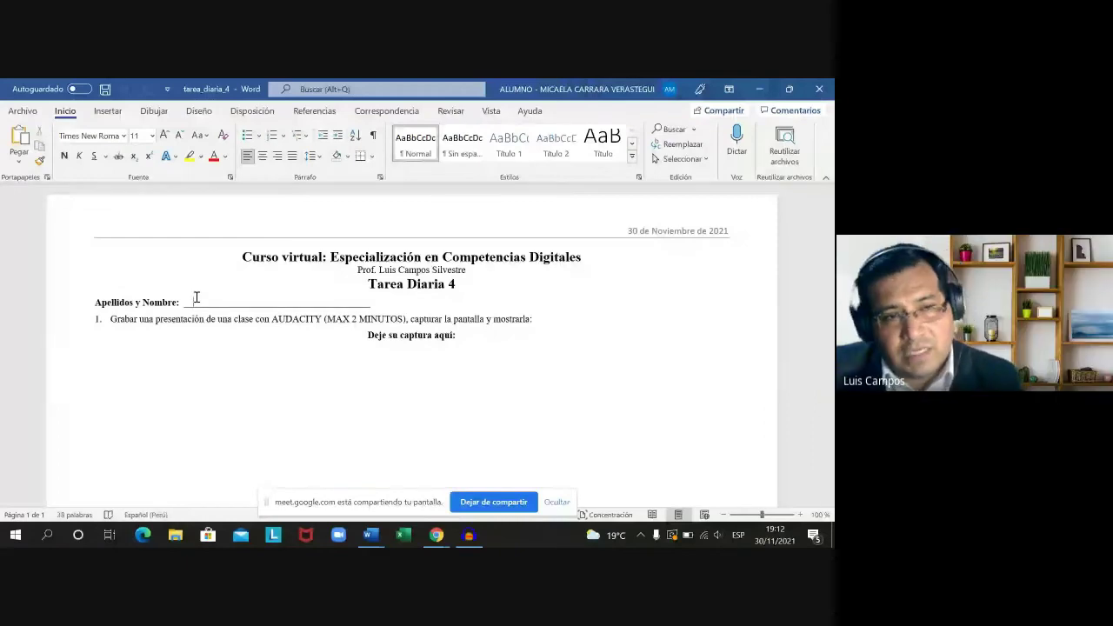
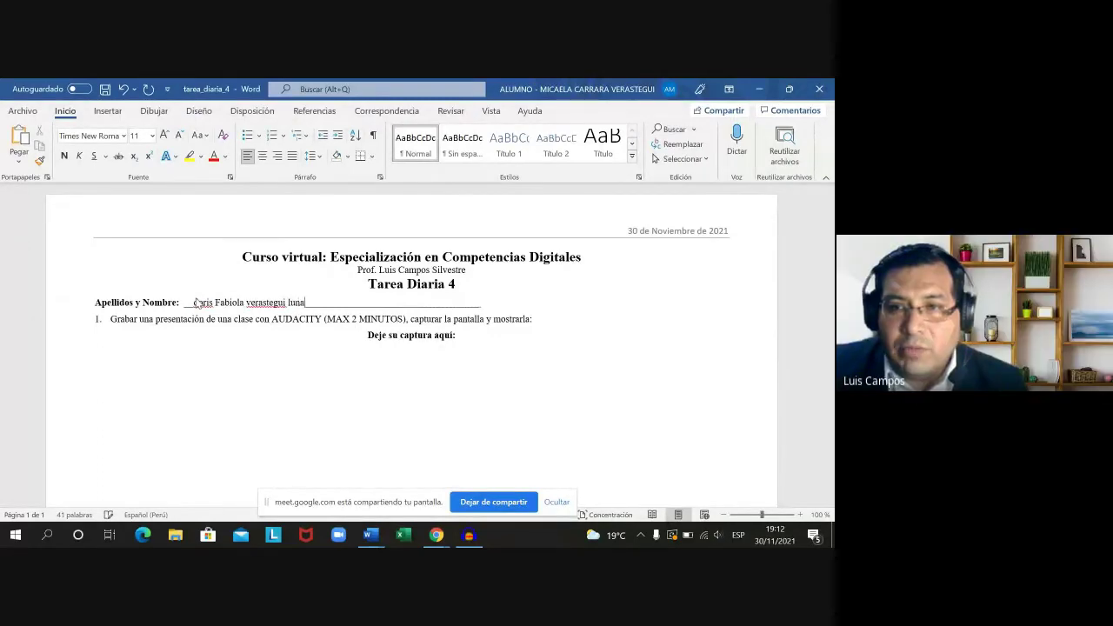
Capitalise the first name and surname using Word's spelling suggestions
right_click(196, 303)
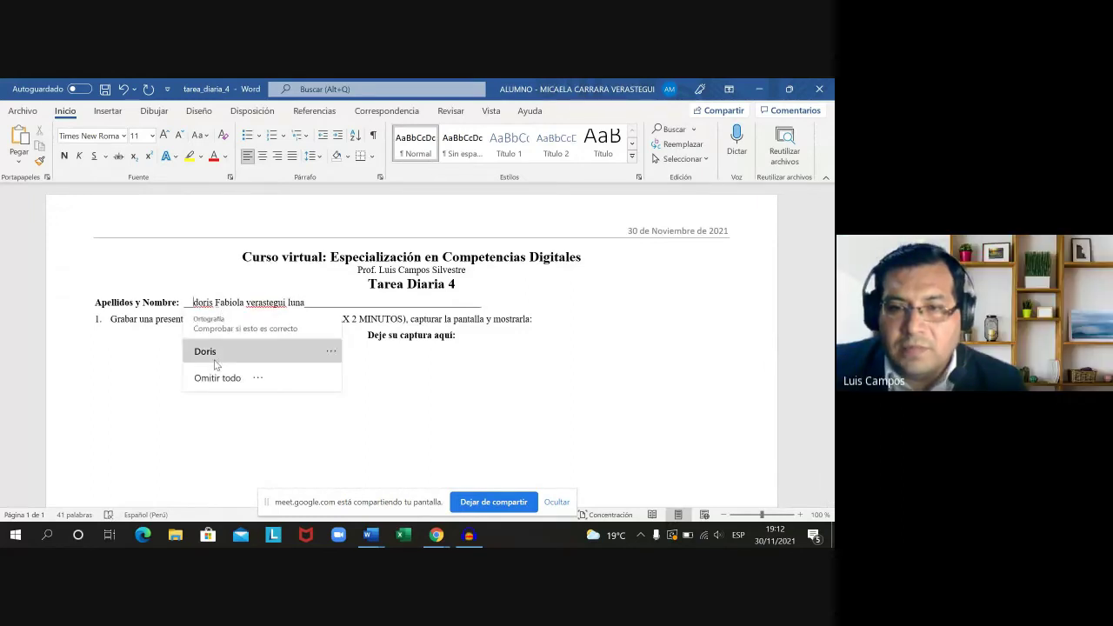
left_click(210, 353)
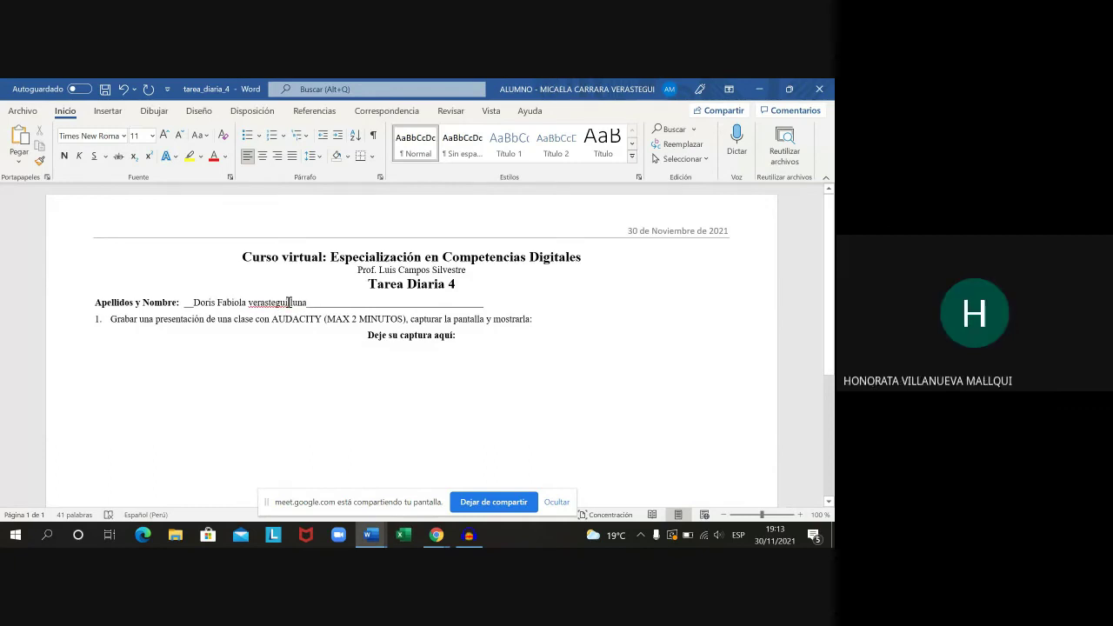
right_click(277, 303)
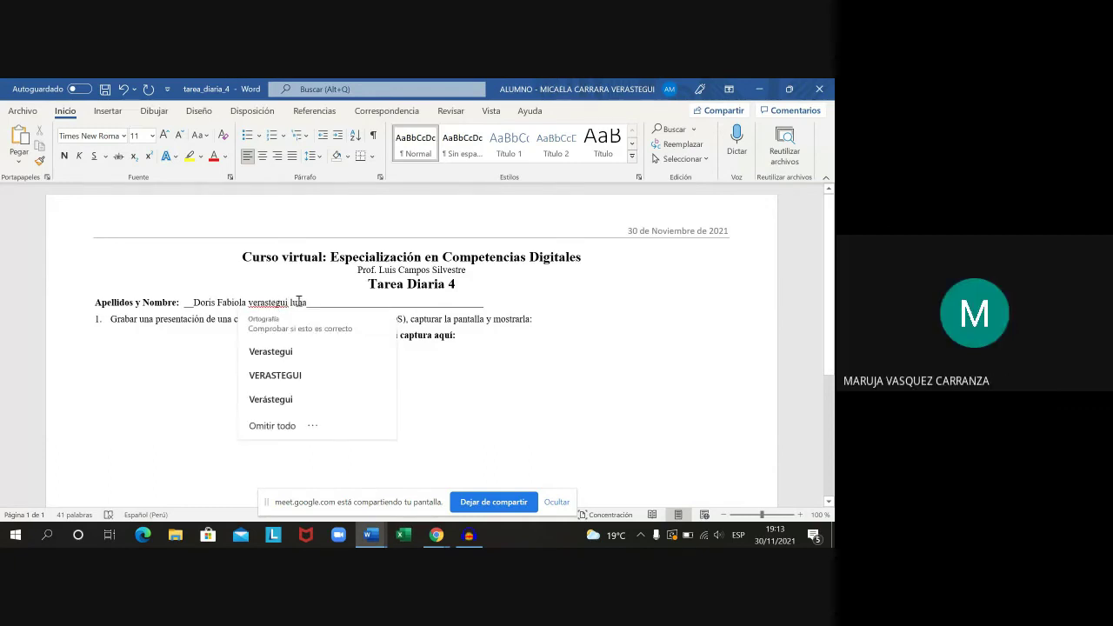
left_click(271, 351)
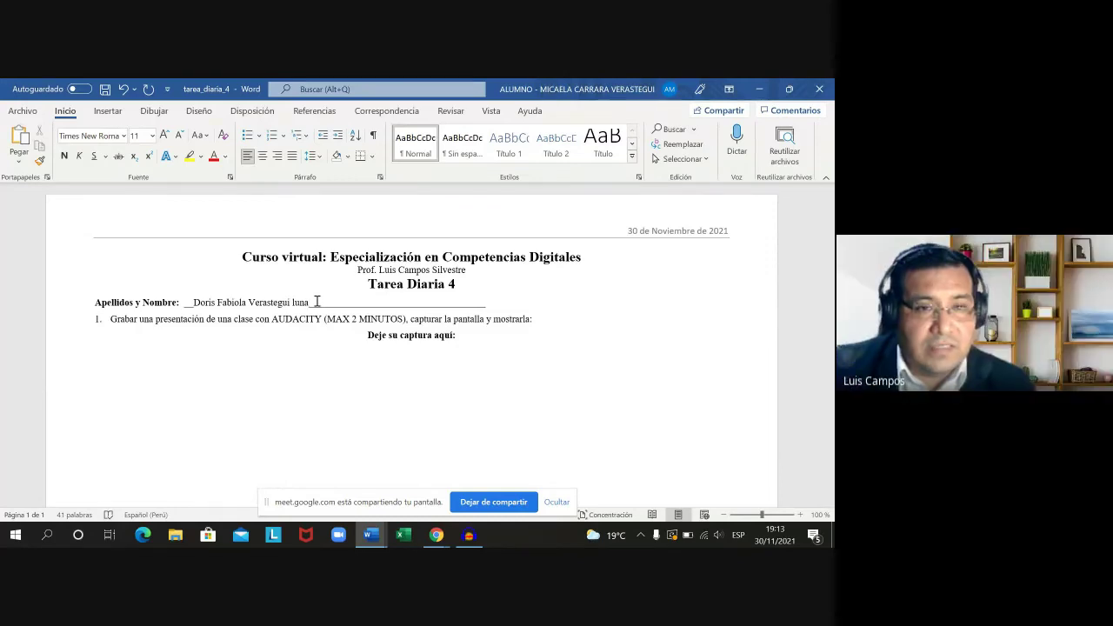
left_click(470, 537)
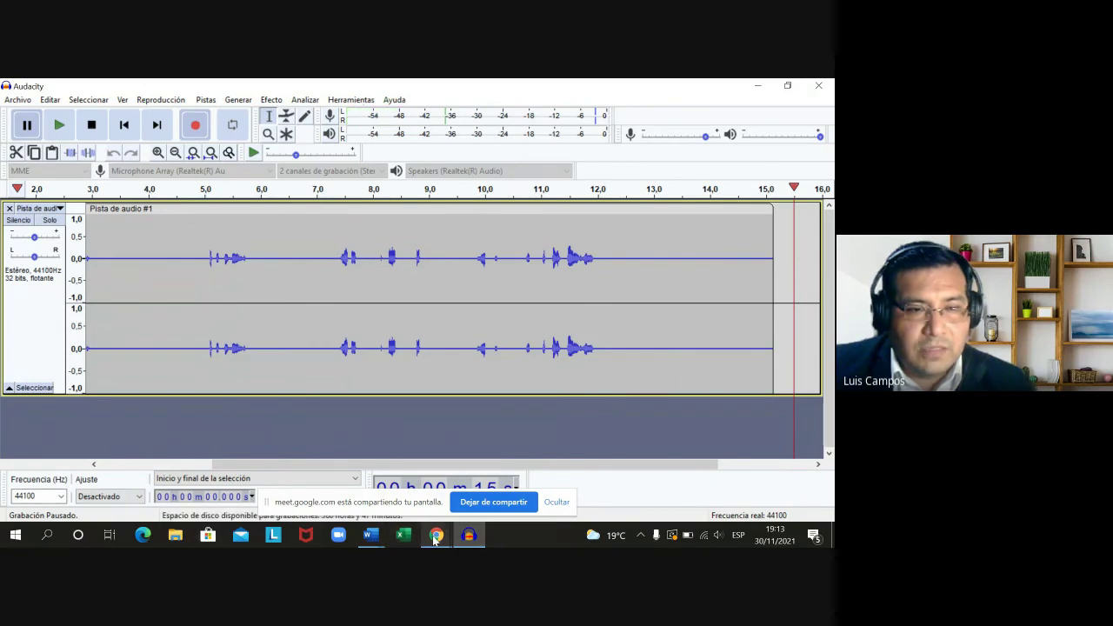
left_click(435, 535)
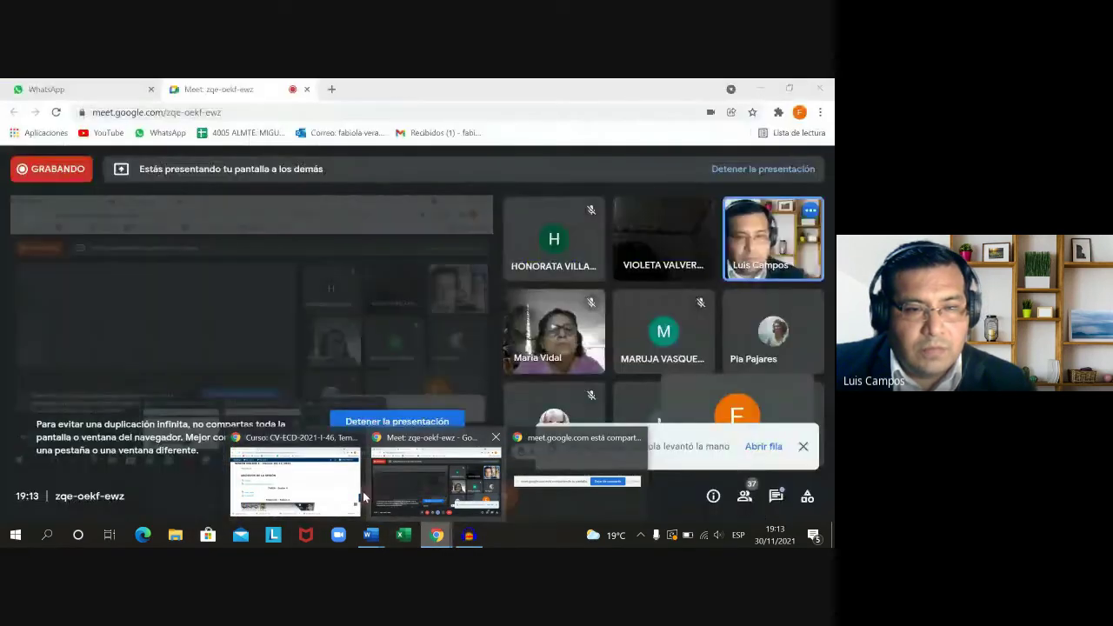
mouse_move(348, 496)
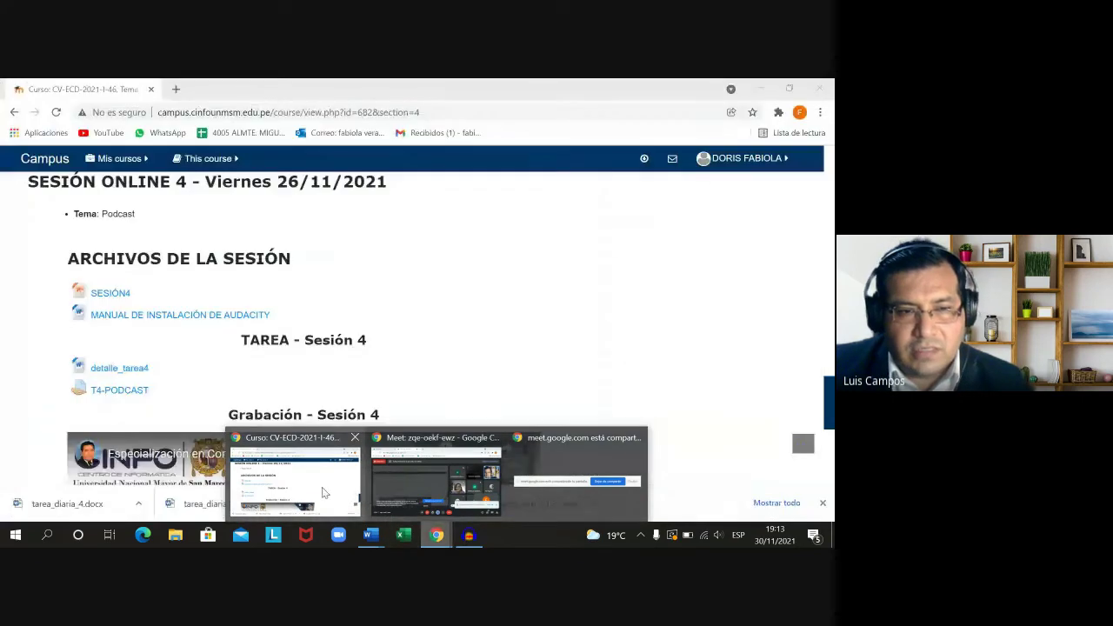
mouse_move(418, 517)
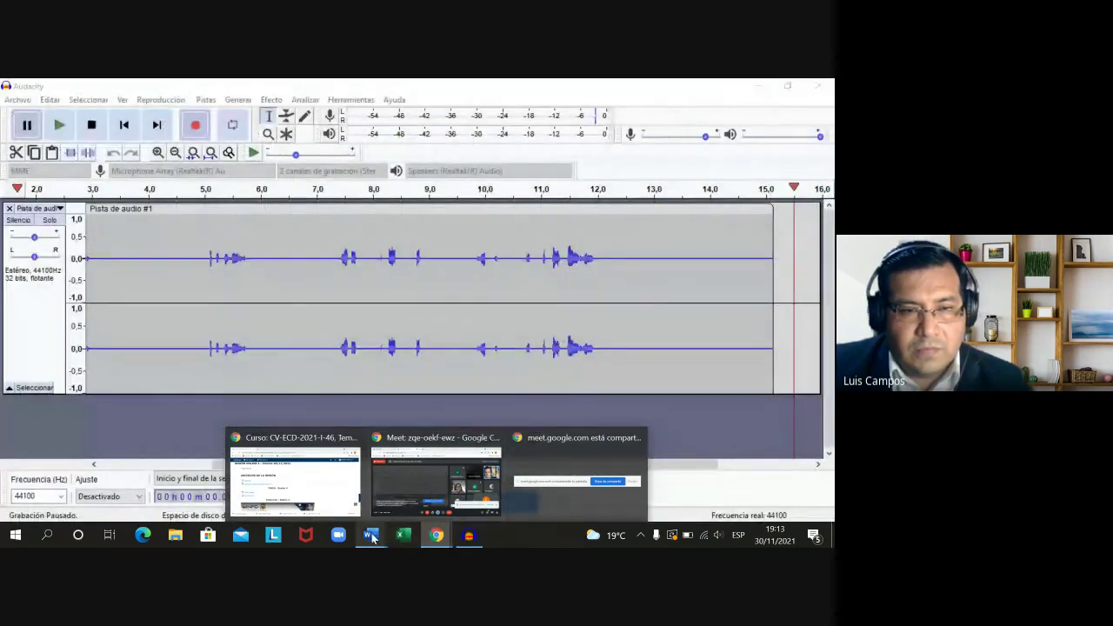
mouse_move(367, 532)
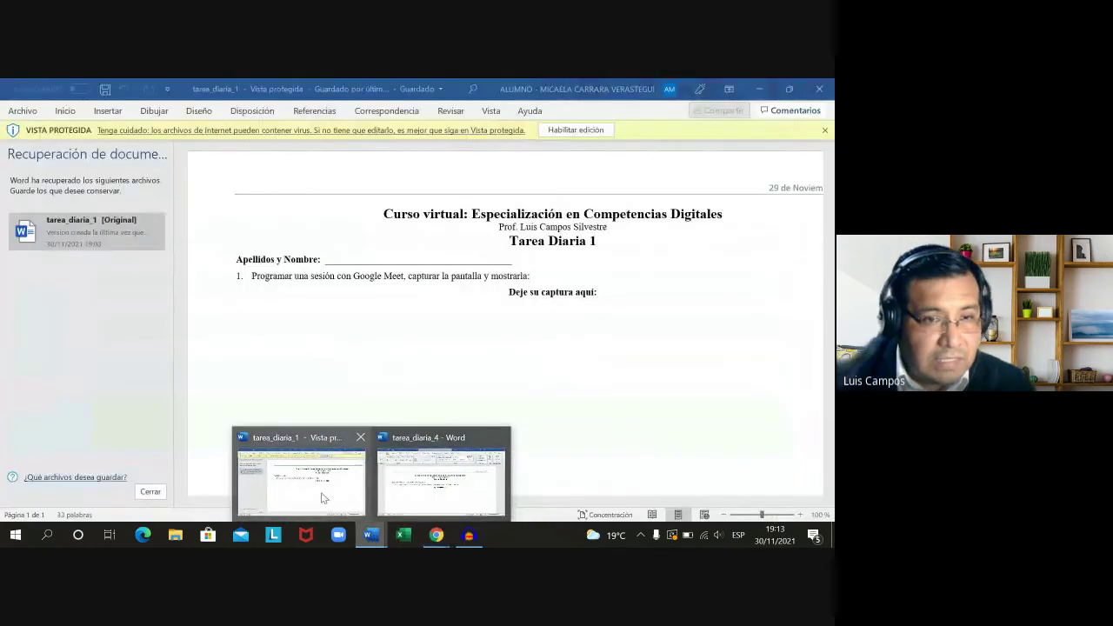
left_click(446, 486)
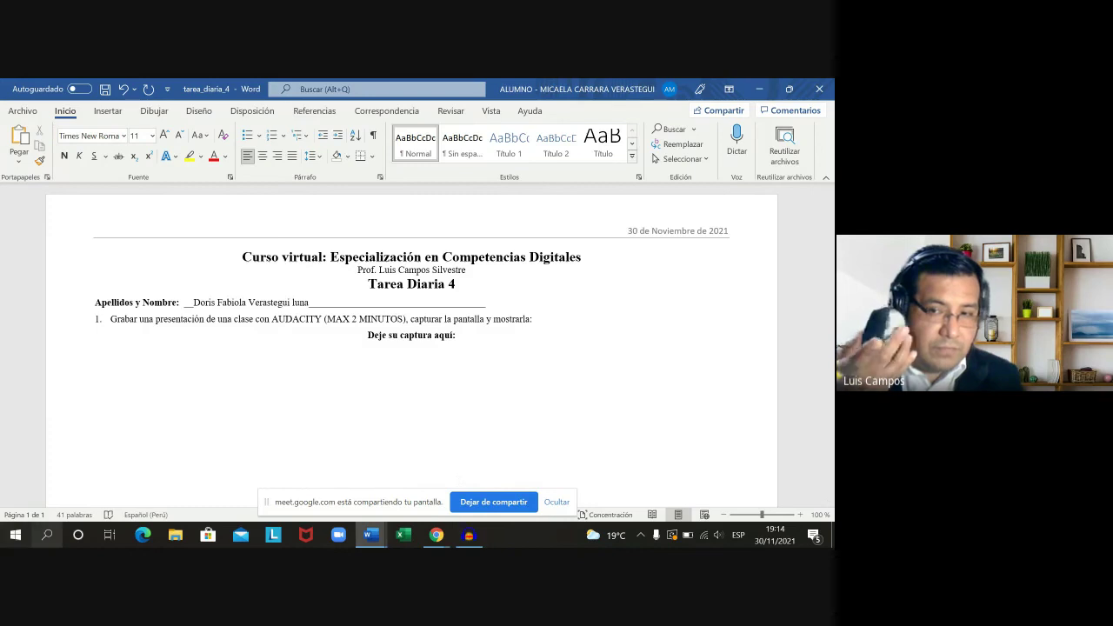
Paste the Audacity waveform screenshot on the empty line below 'Deje su captura aquí'
right_click(75, 516)
scroll(148, 452, "down", 1)
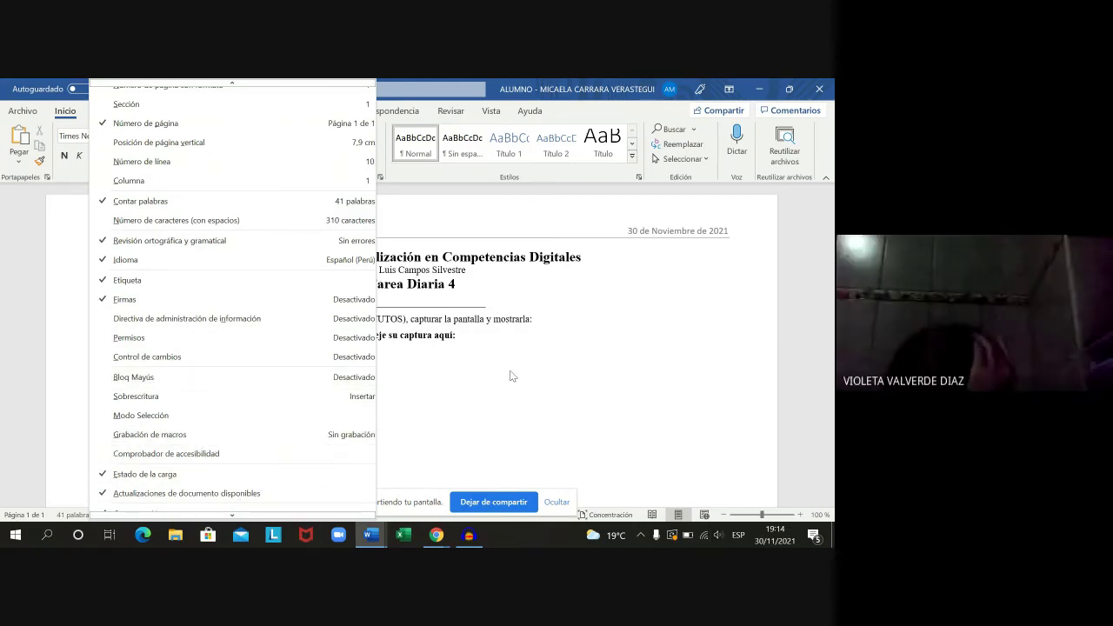
left_click(492, 394)
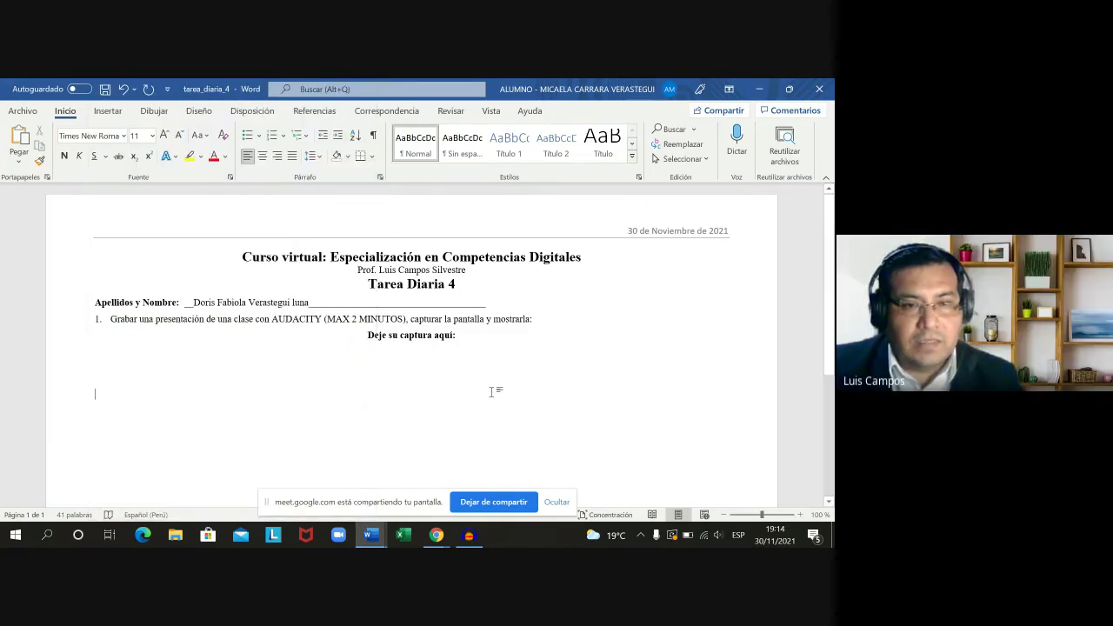
right_click(492, 394)
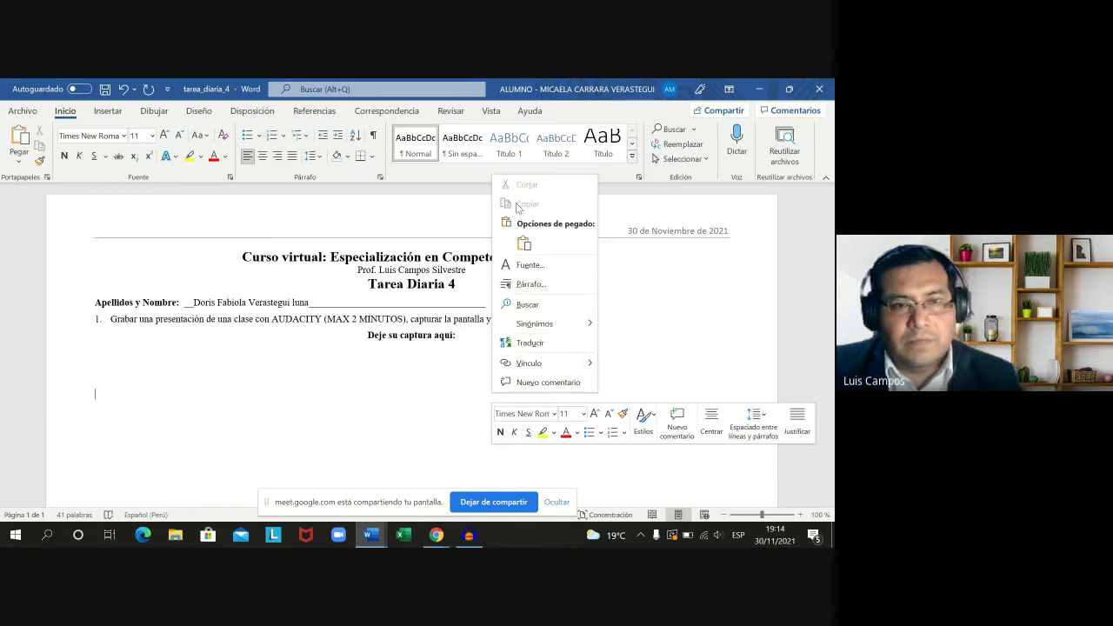
left_click(523, 243)
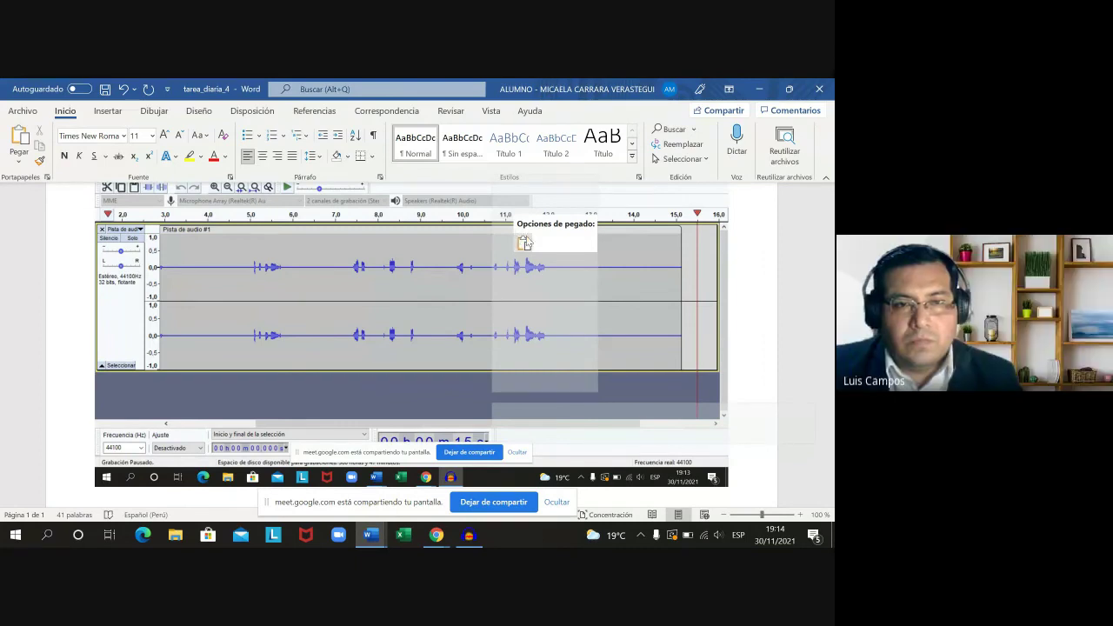
left_click(523, 244)
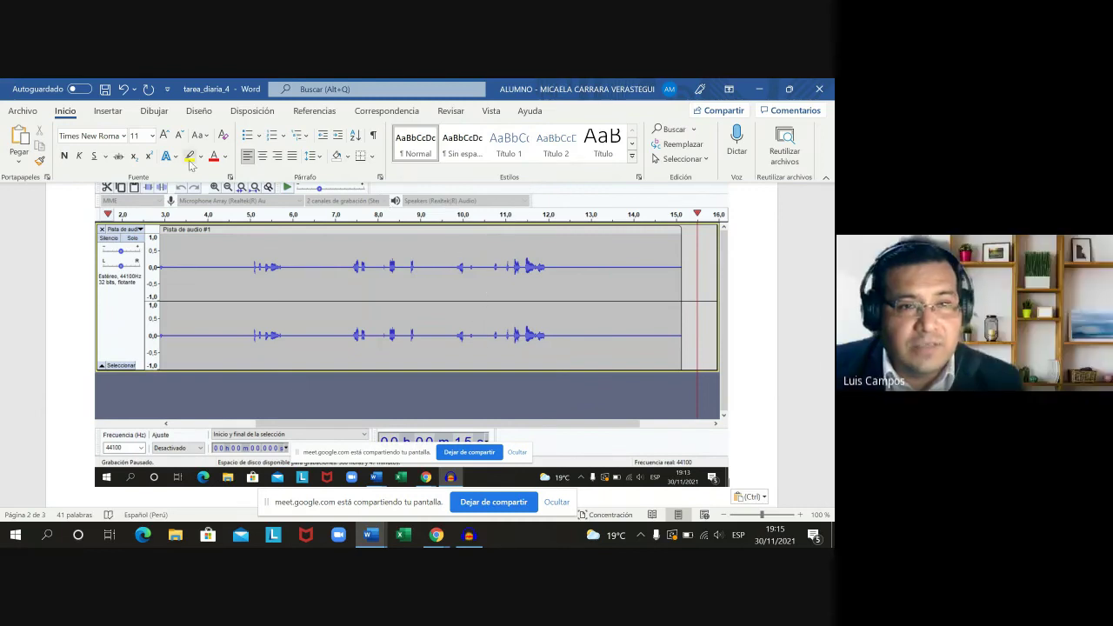
Save the document as tarea_diaria_4 in the Escritorio (Desktop) folder
left_click(35, 114)
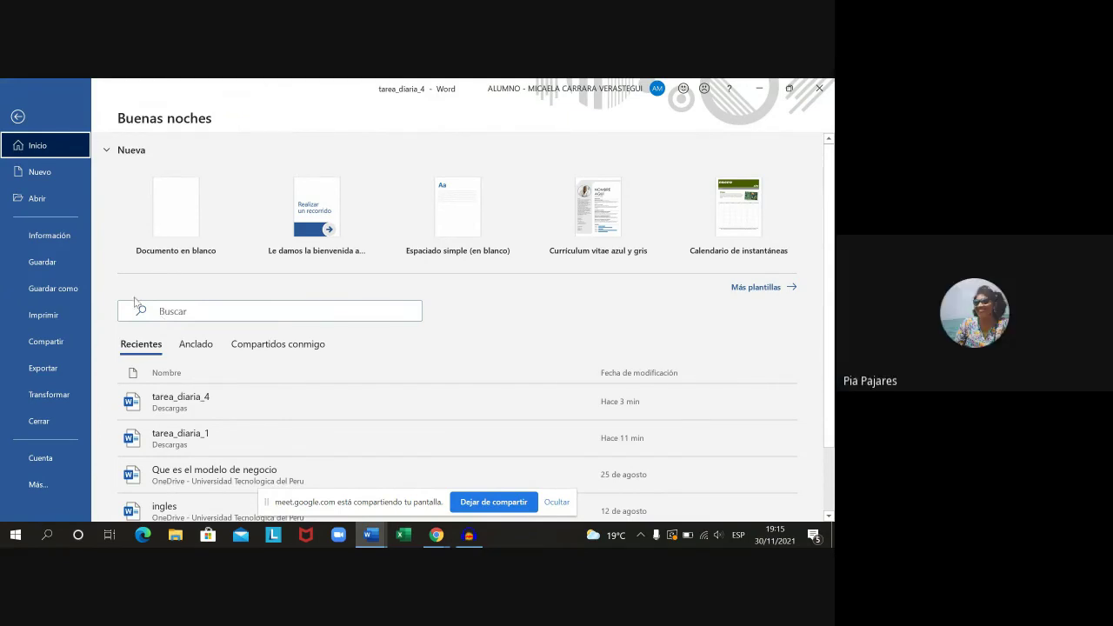
left_click(50, 292)
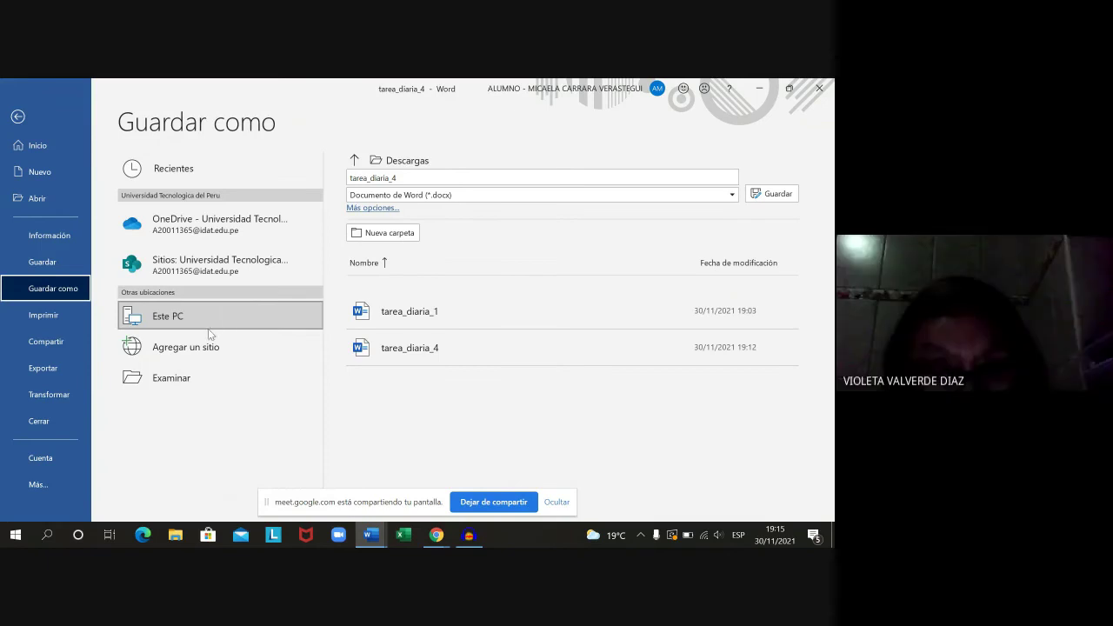
left_click(171, 378)
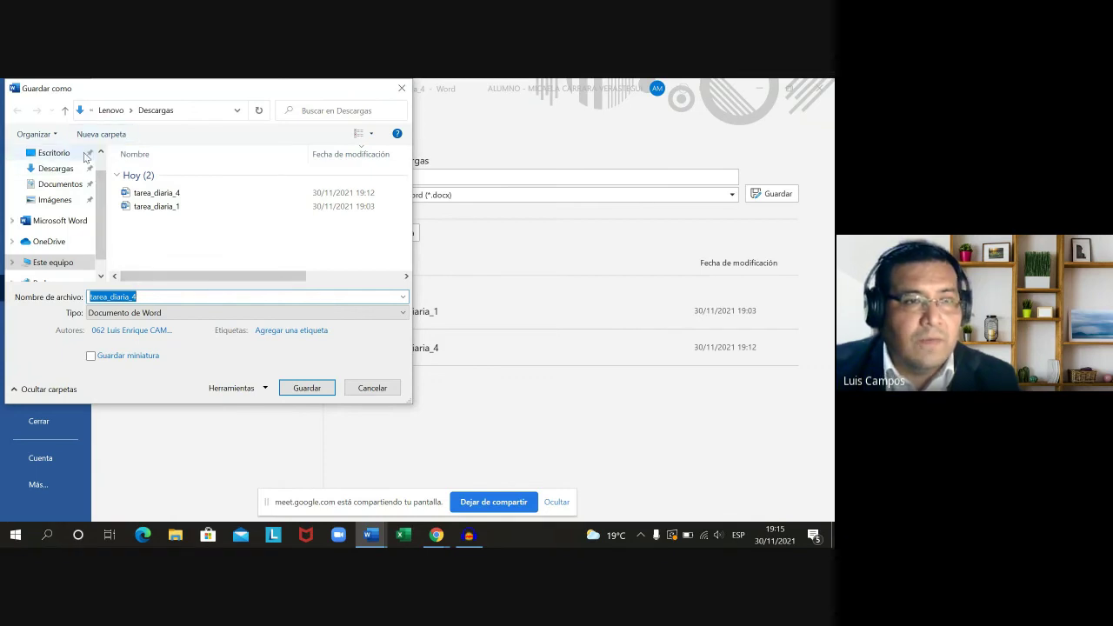
left_click(54, 153)
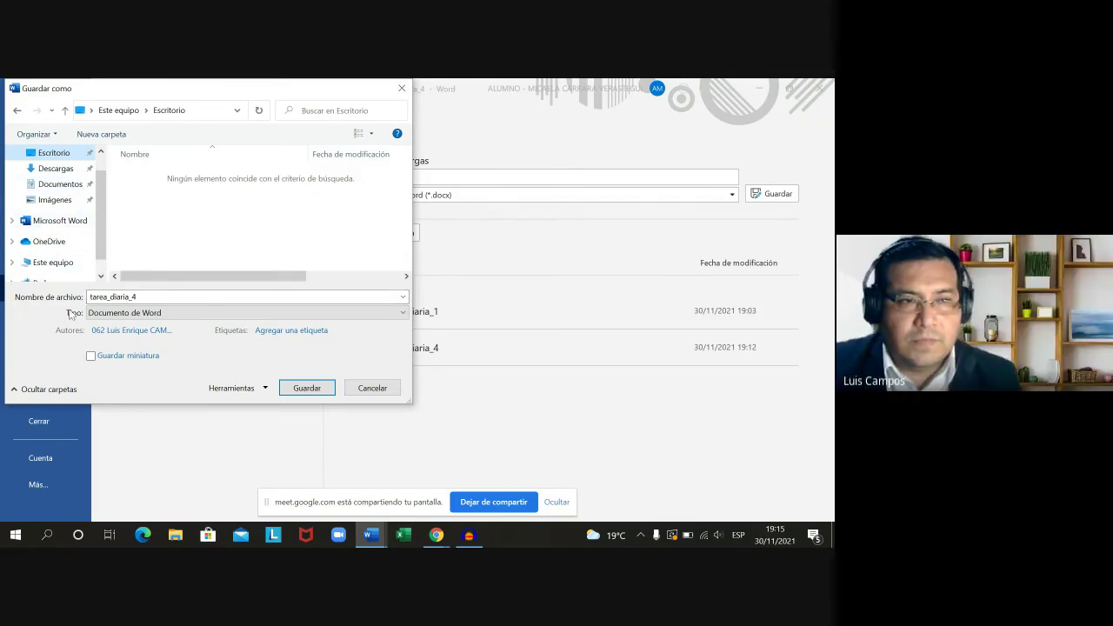
left_click(307, 389)
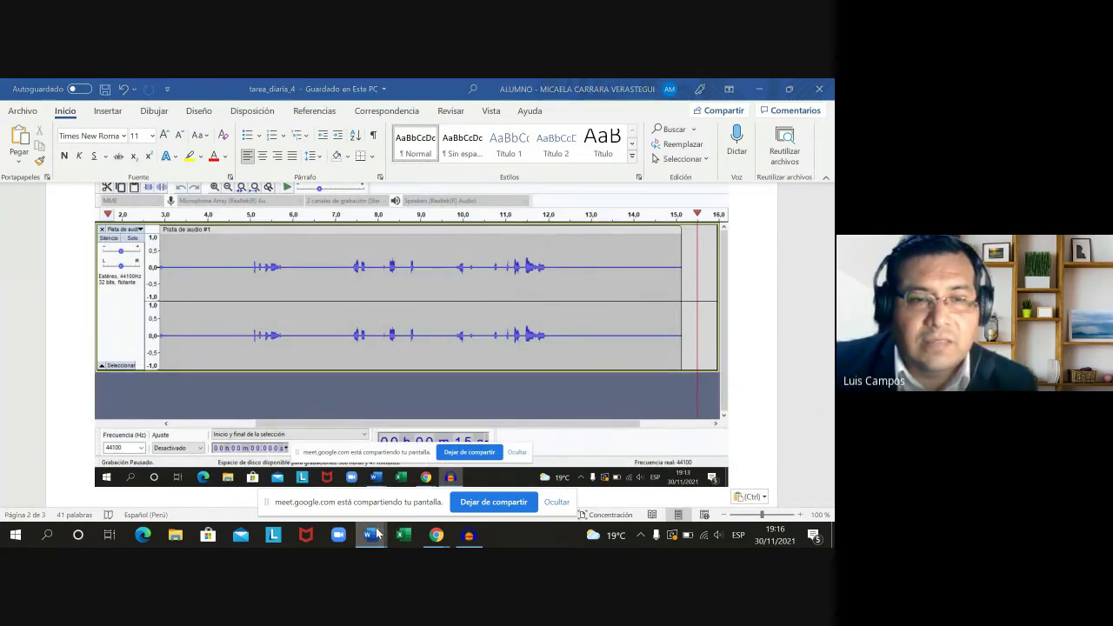
Close Word, then cancel quitting Audacity so the stereo recording stays open
mouse_move(377, 531)
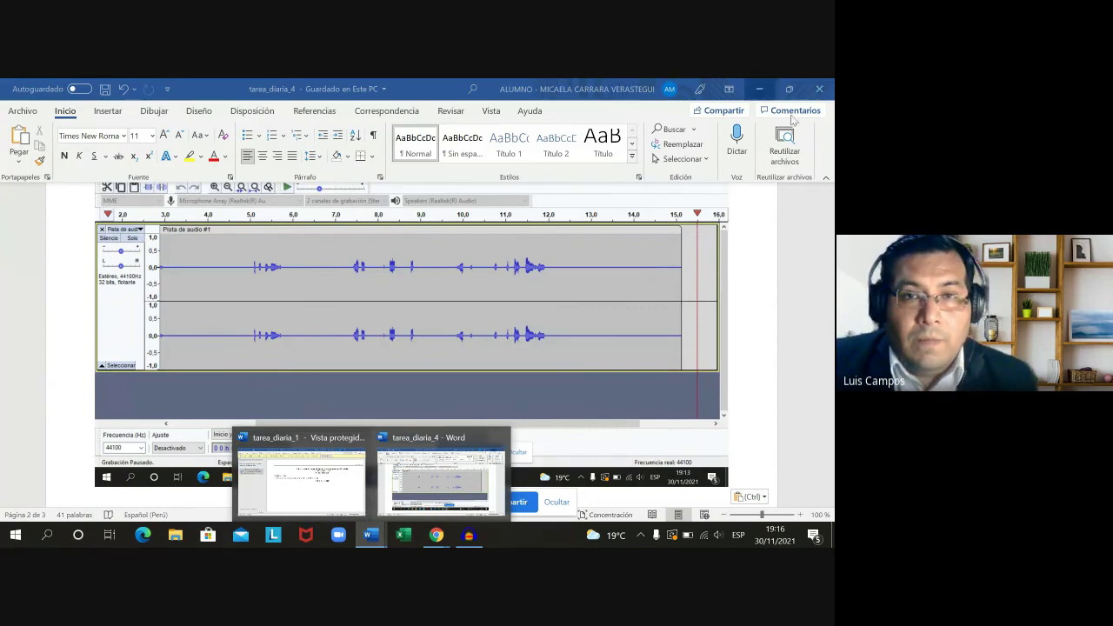
left_click(819, 90)
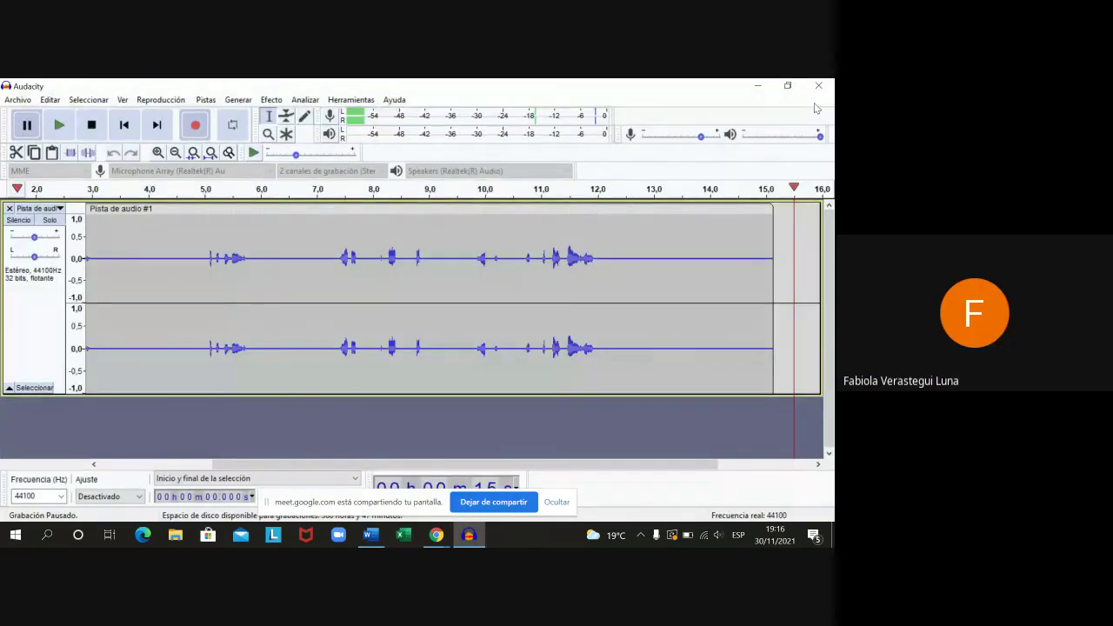
left_click(819, 90)
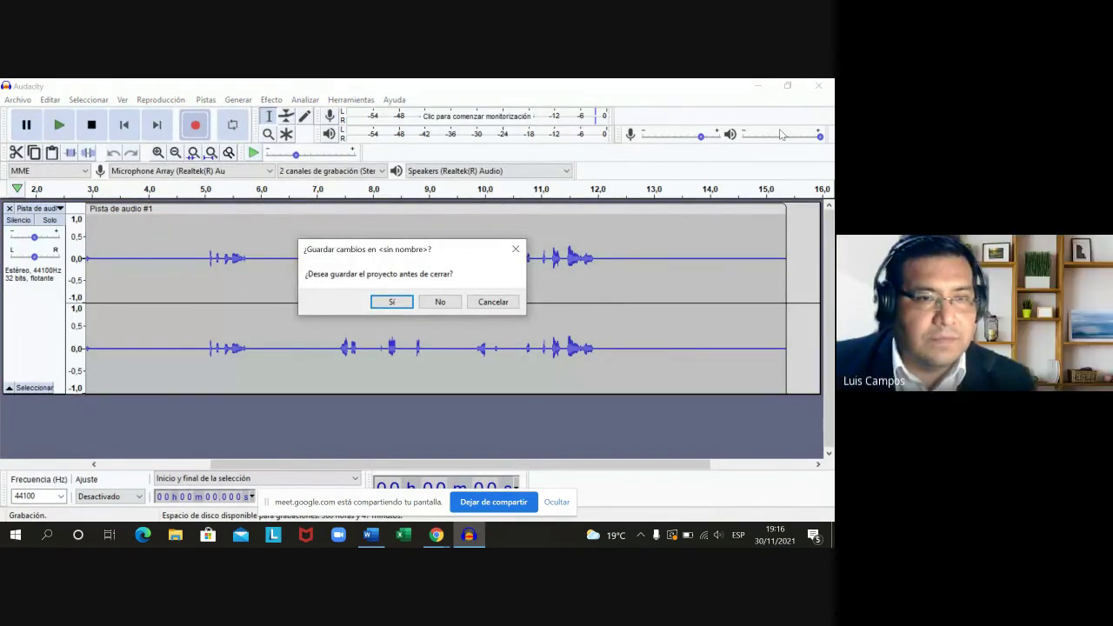
left_click(511, 304)
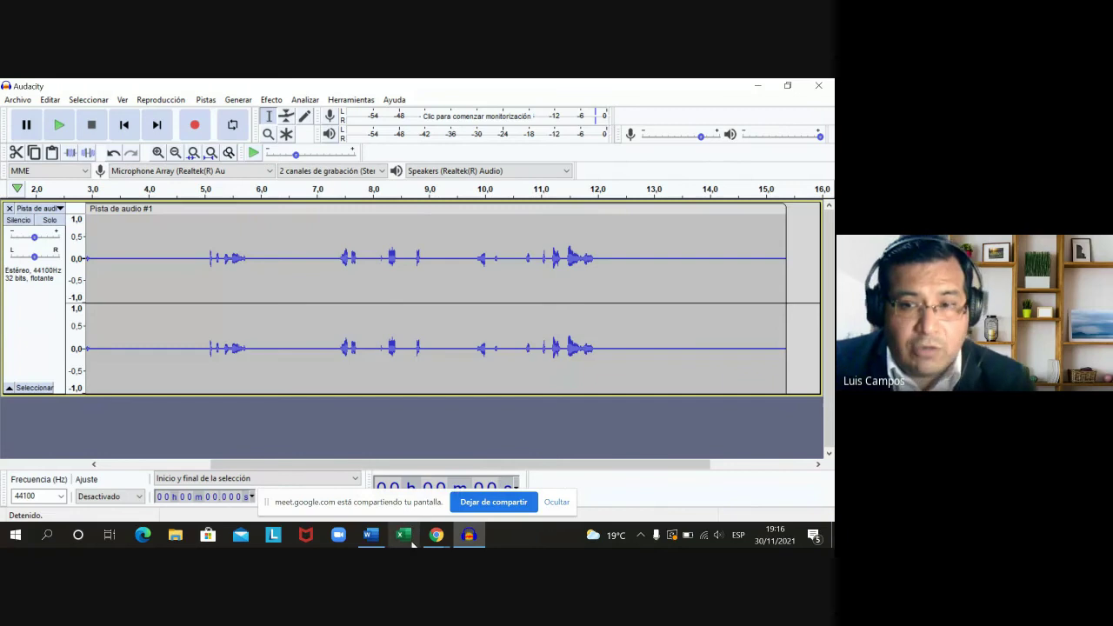
mouse_move(372, 534)
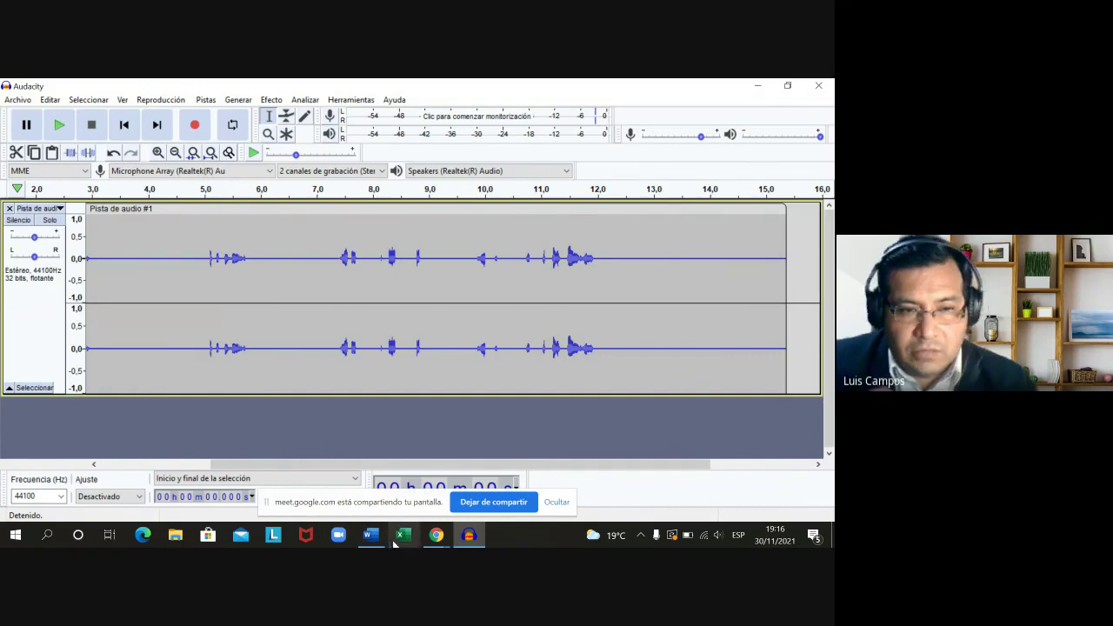
Bring the course window forward and open T4-PODCAST under TAREA - Sesión 4
left_click(427, 539)
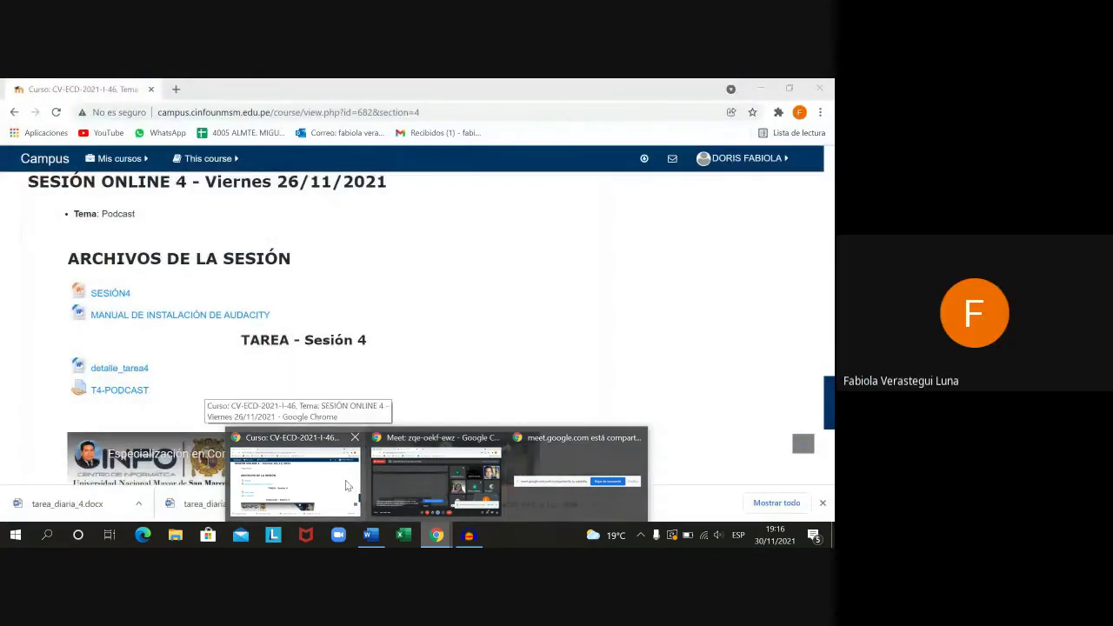
left_click(345, 480)
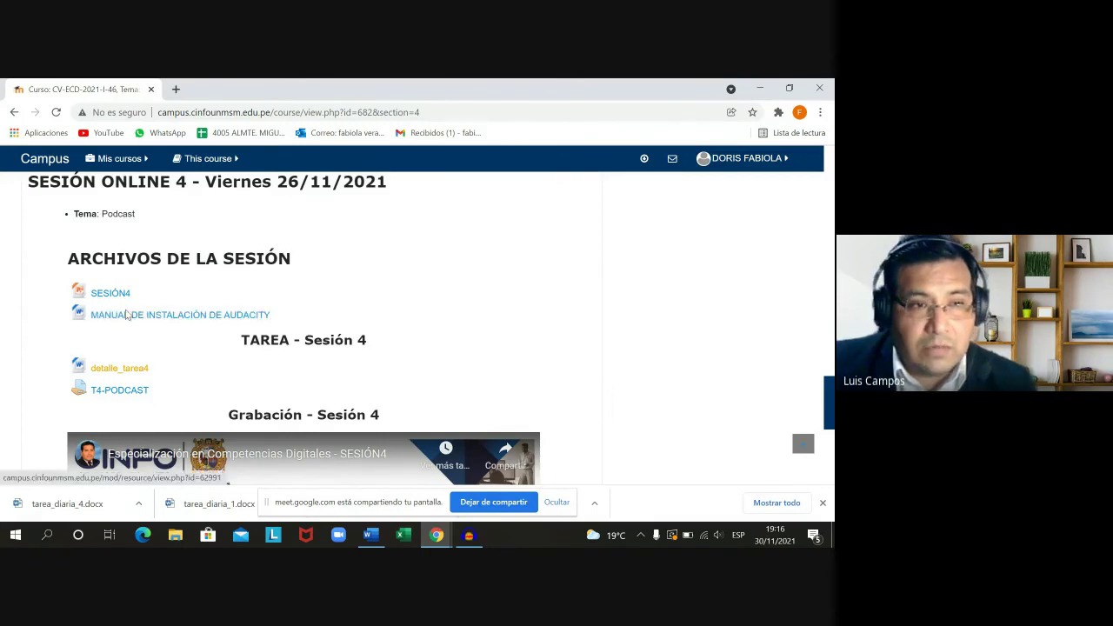
left_click(106, 395)
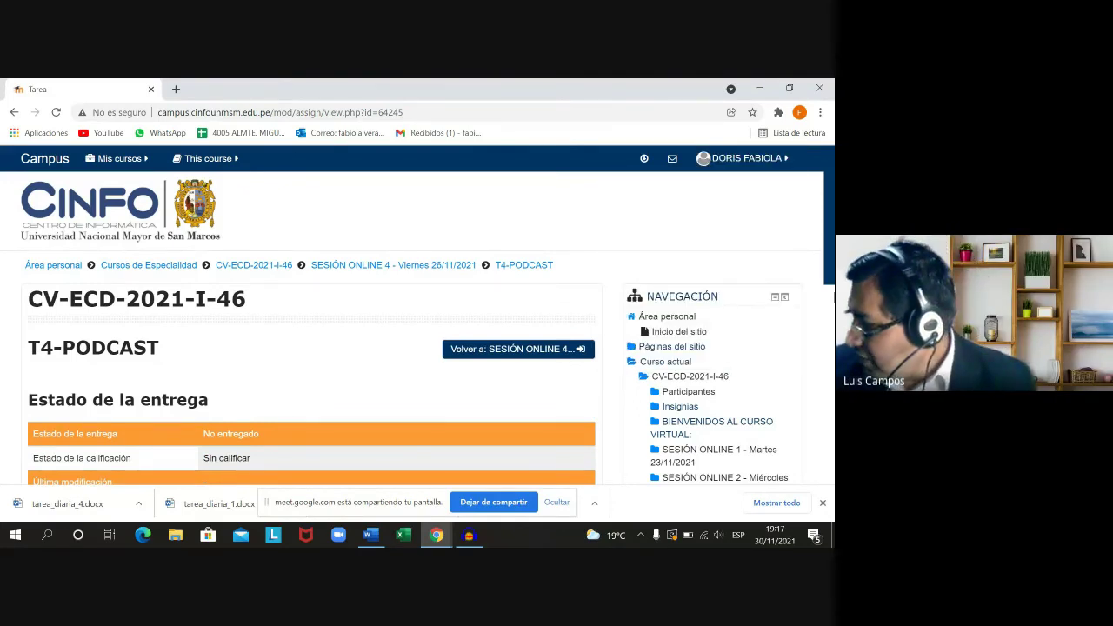
Start a new T4-PODCAST submission with Agregar entrega and open the Selector de archivos
left_click_drag(833, 292, 830, 340)
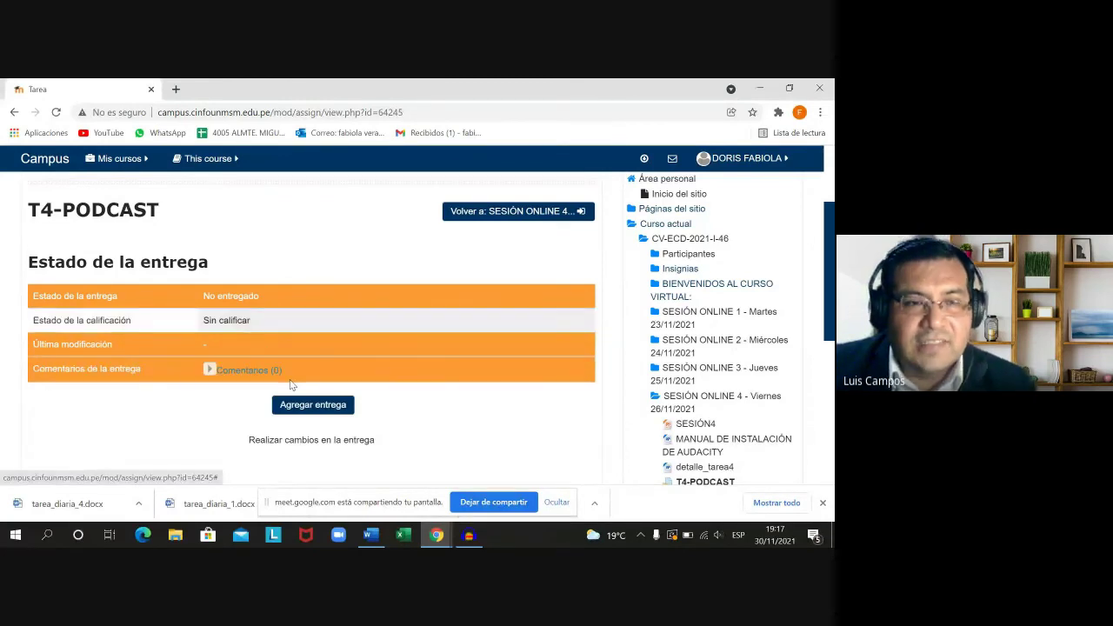
left_click(316, 406)
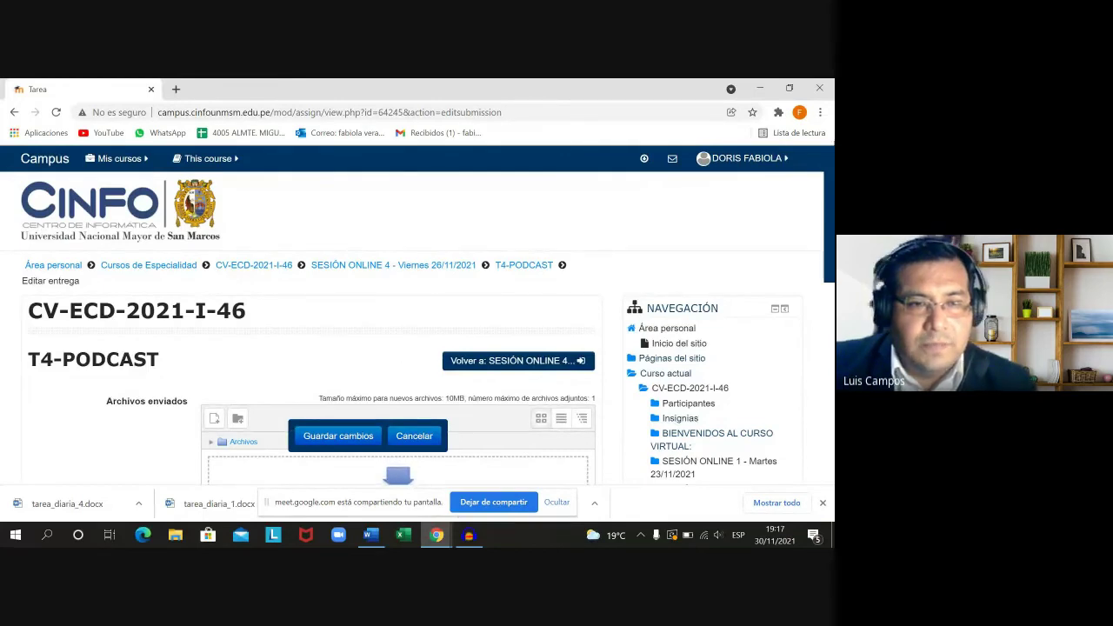
left_click_drag(830, 287, 830, 380)
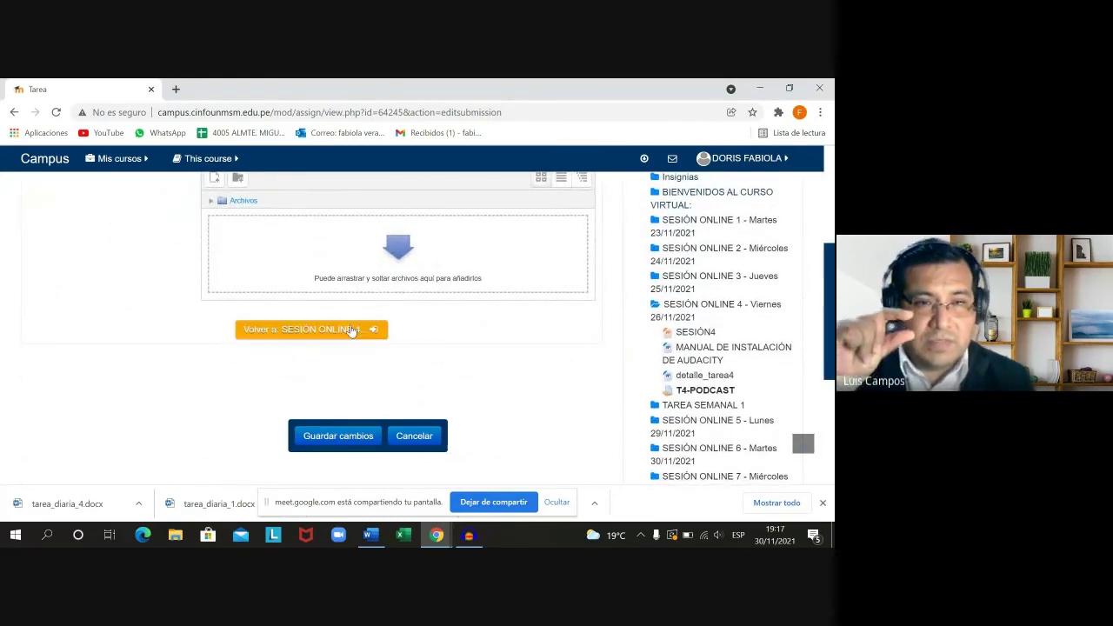
left_click(399, 252)
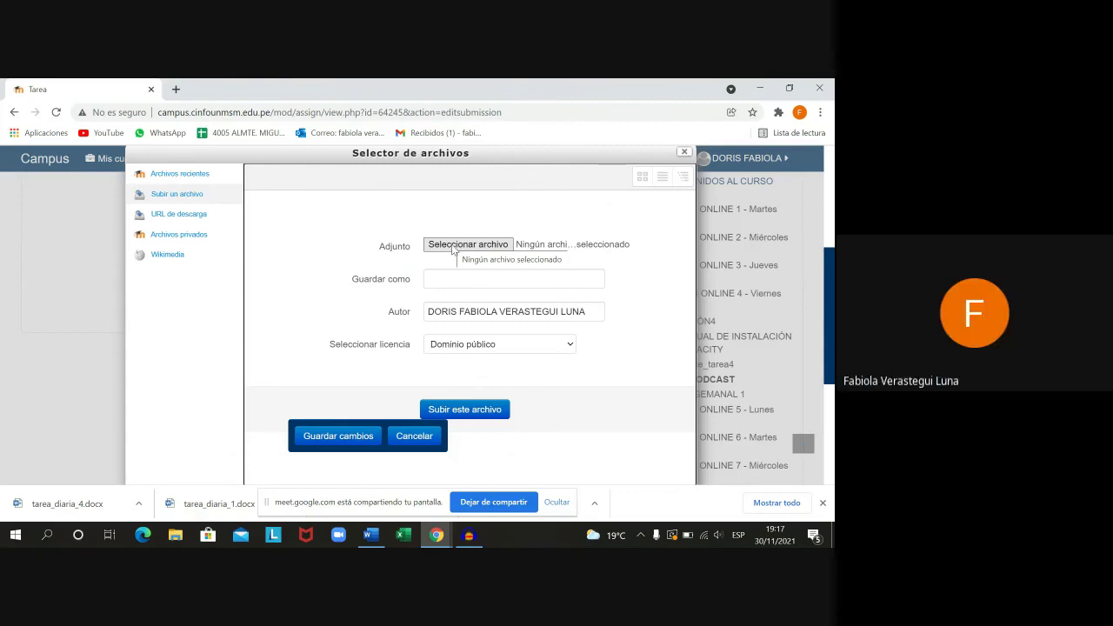
Upload tarea_diaria_4 from the Escritorio folder into the submission's files area
left_click(452, 248)
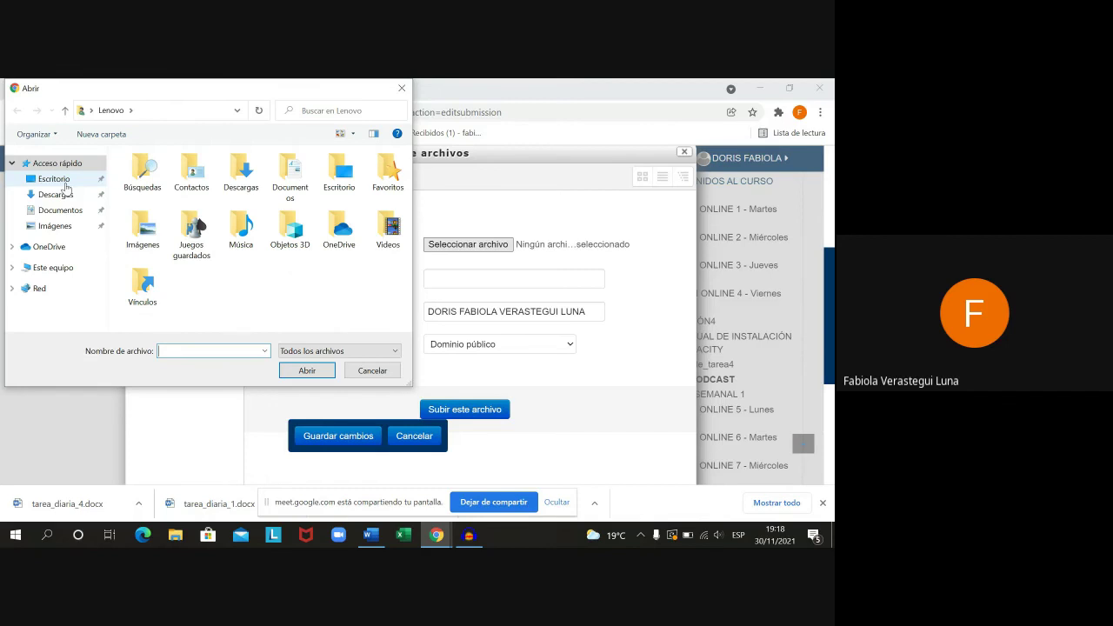
left_click(66, 186)
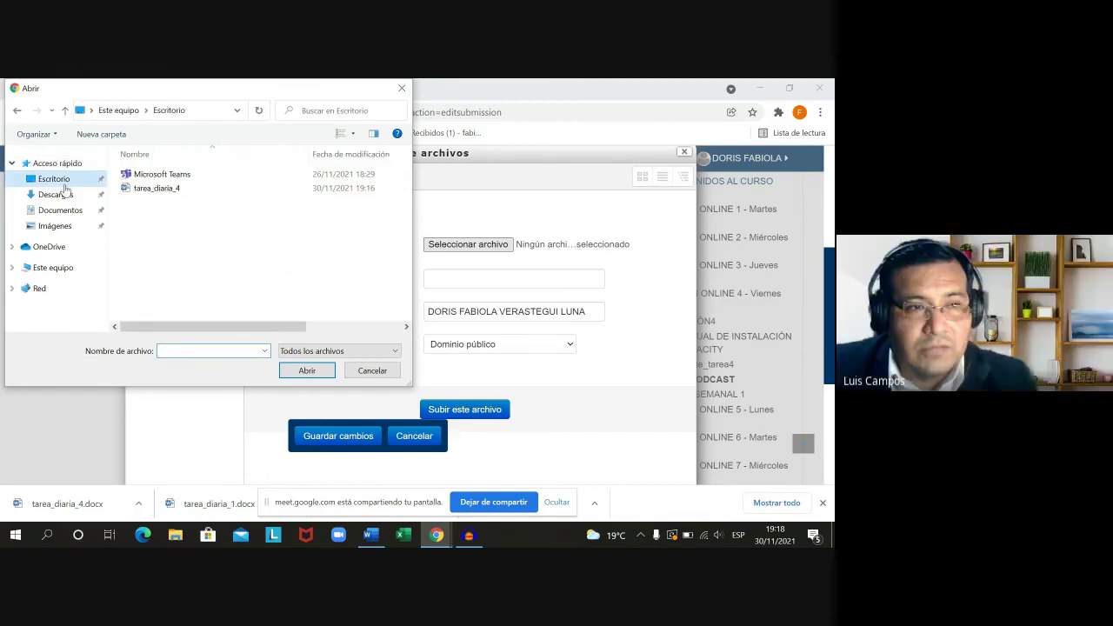
left_click(173, 190)
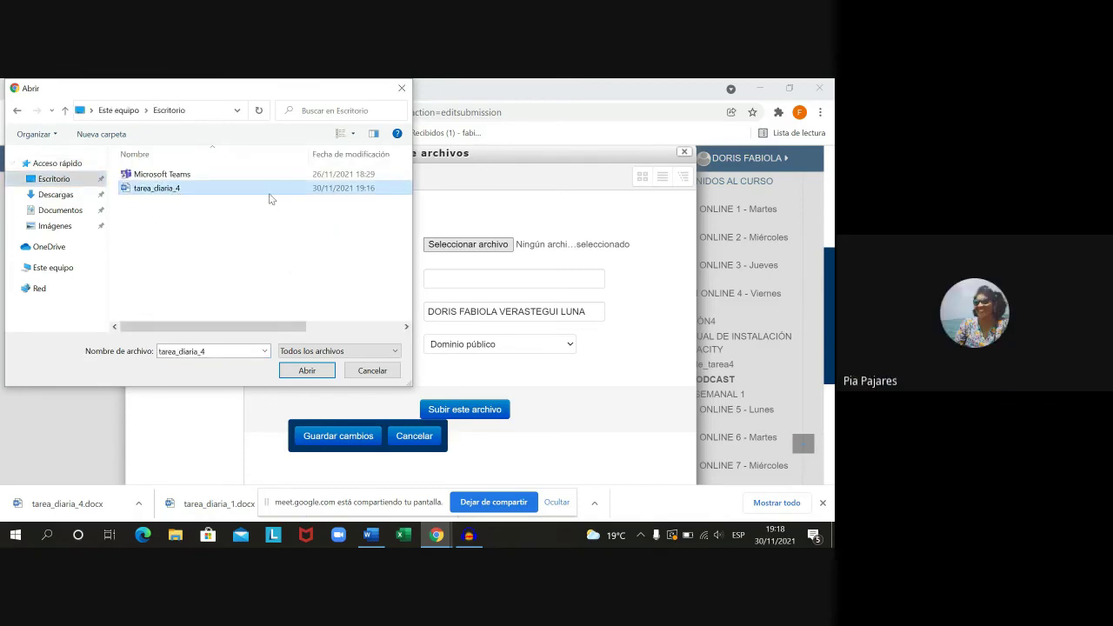
left_click(308, 373)
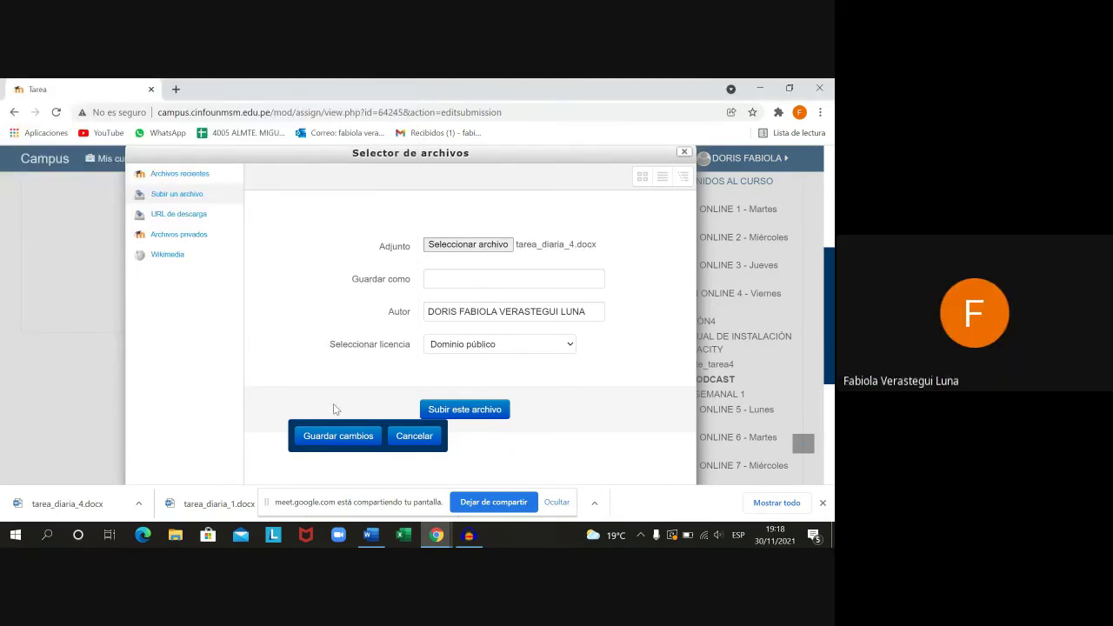
left_click(470, 412)
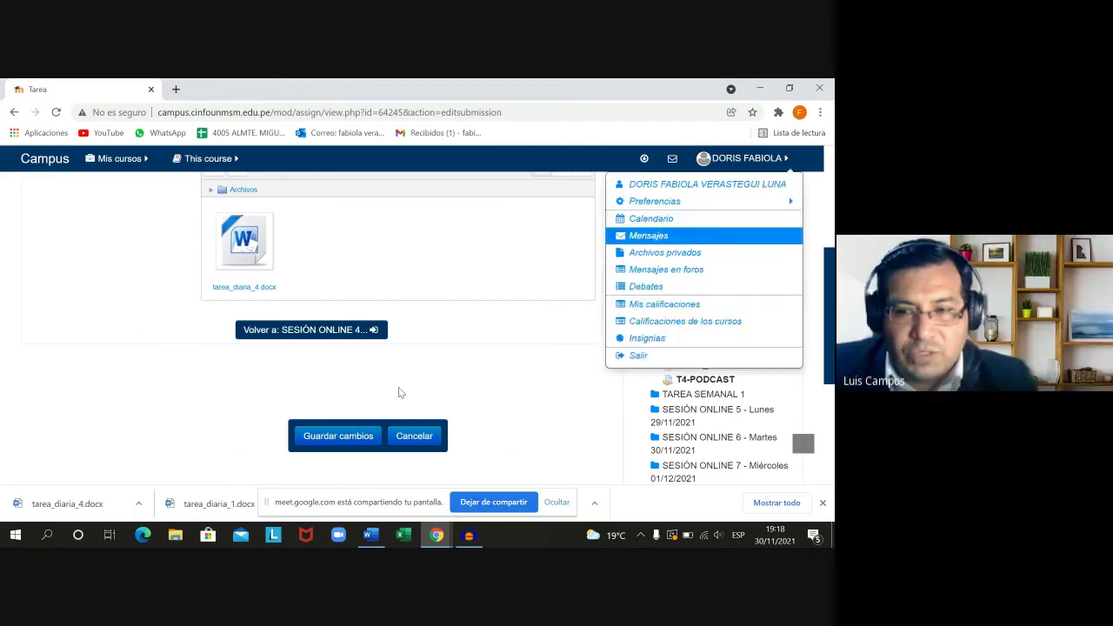
Save the changes and confirm tarea_diaria_4.docx is listed, status Enviado para calificar
left_click(335, 438)
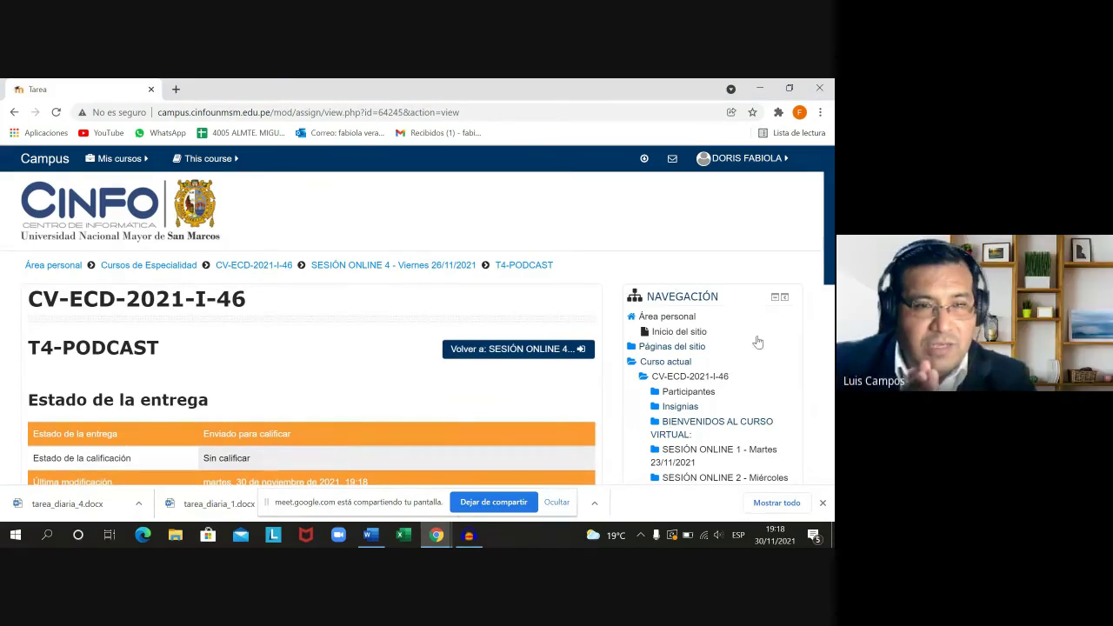
scroll(827, 338, "down", 3)
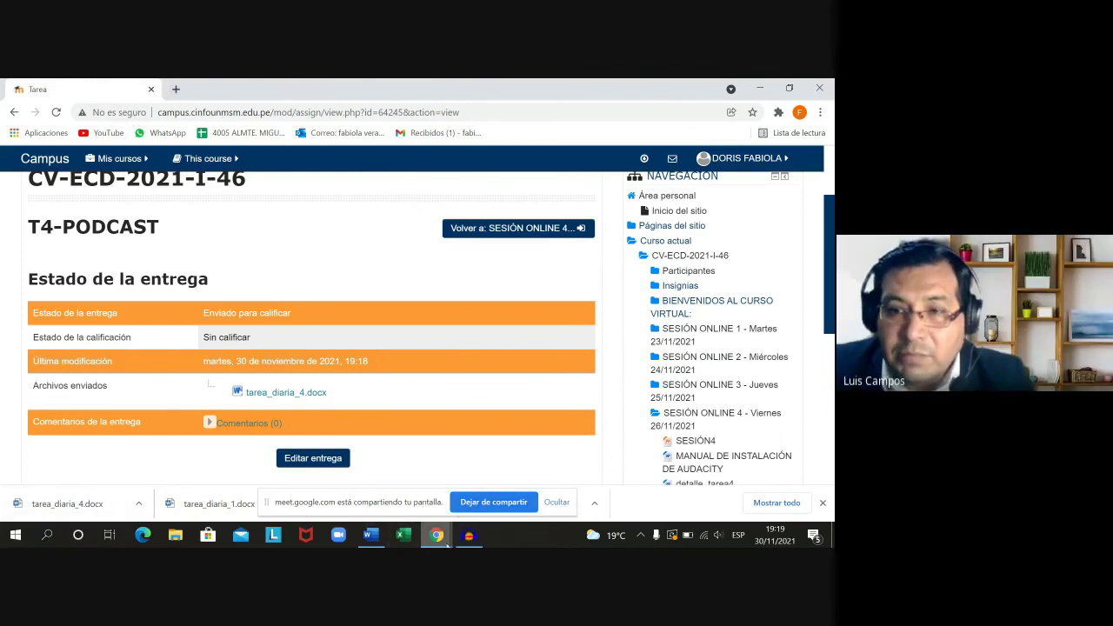
Return to the Google Meet call window and stop presenting the screen
mouse_move(439, 539)
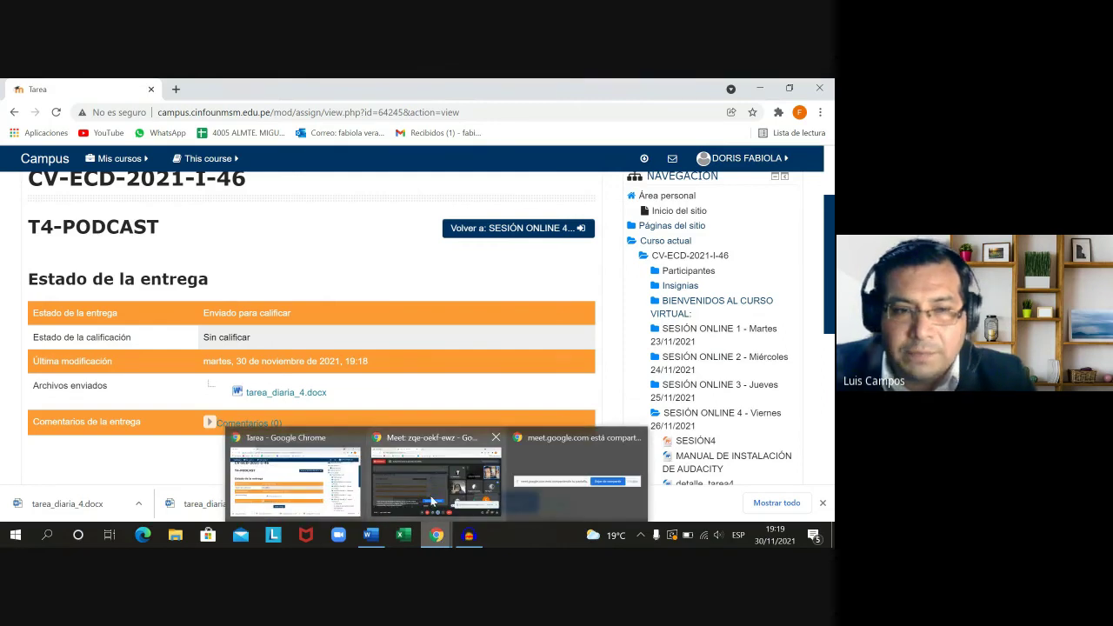
left_click(445, 469)
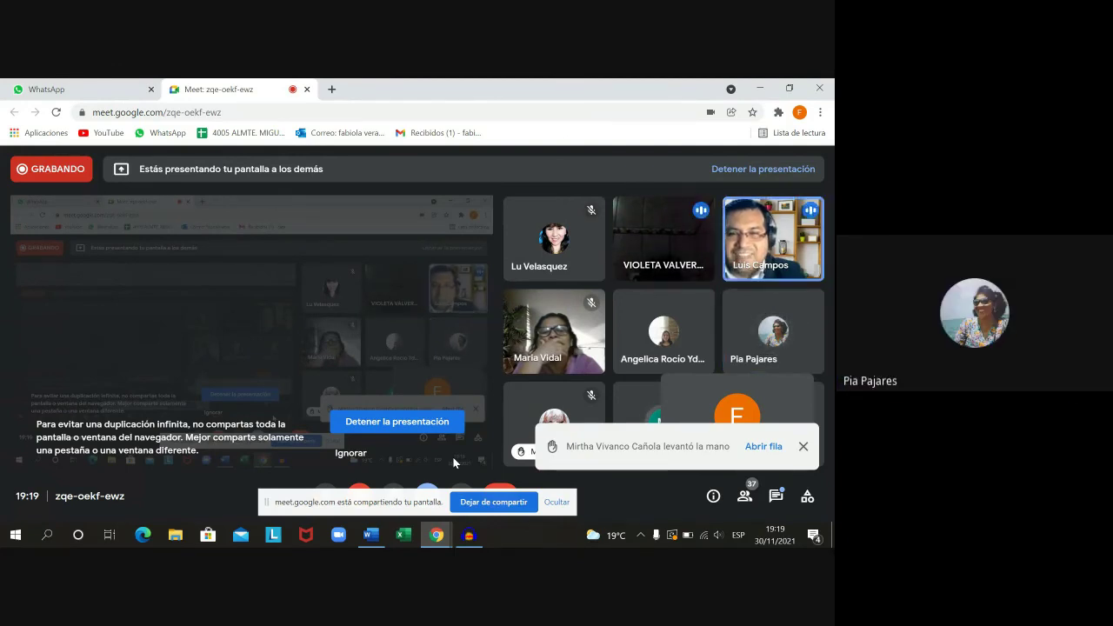
left_click(493, 502)
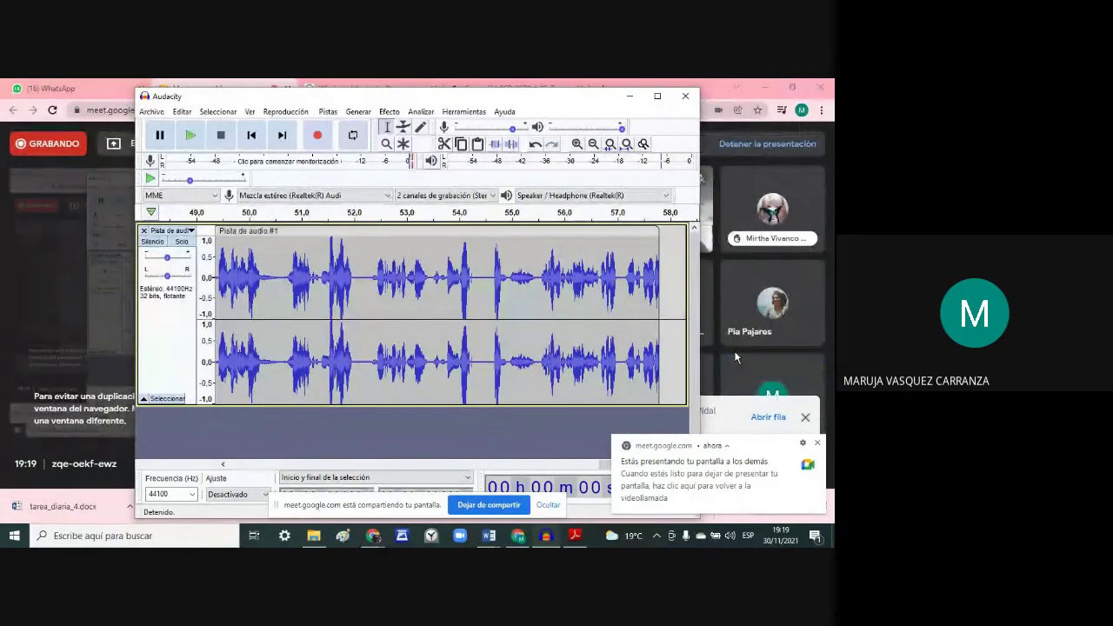
Dismiss the Meet notification, nudge the clip later, and delete the audio from about 53.3 to 55.0 s
left_click(816, 445)
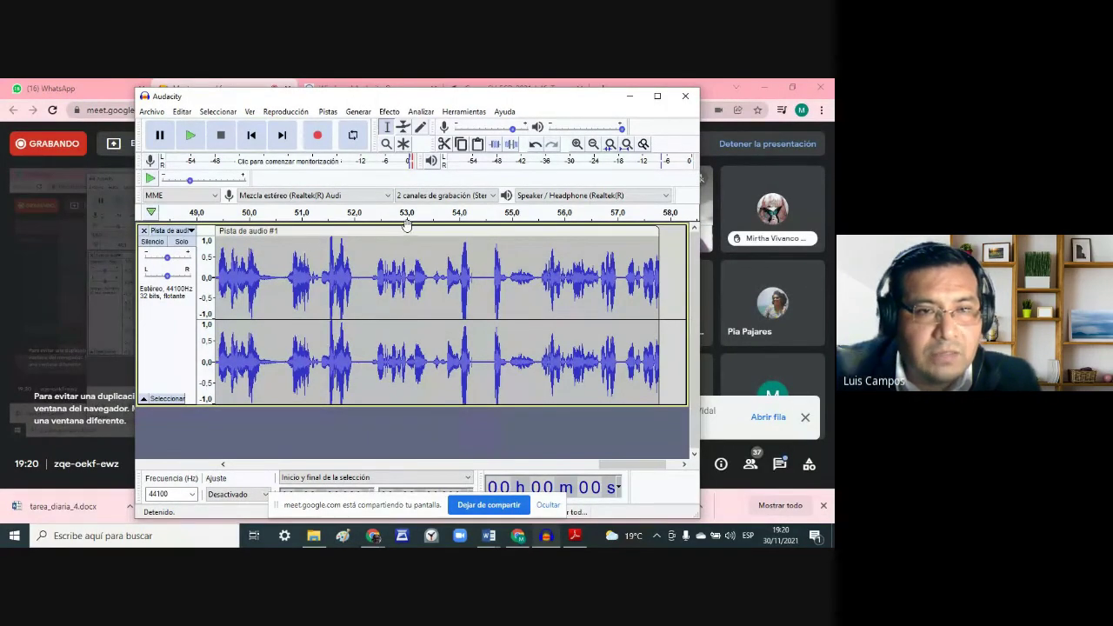
left_click_drag(406, 224, 419, 228)
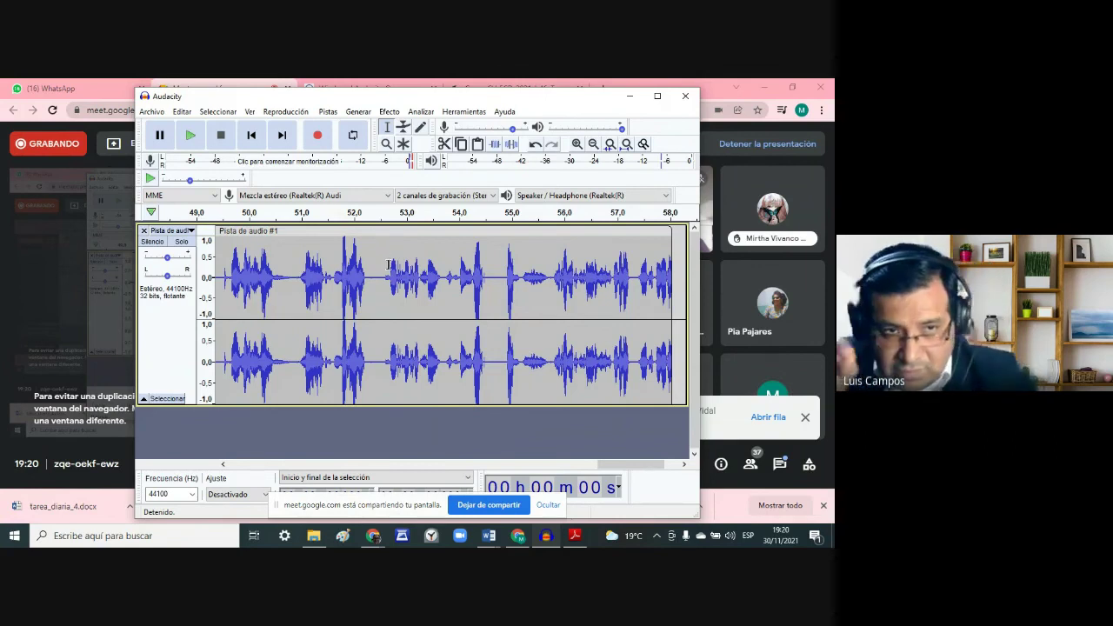
left_click_drag(388, 267, 513, 262)
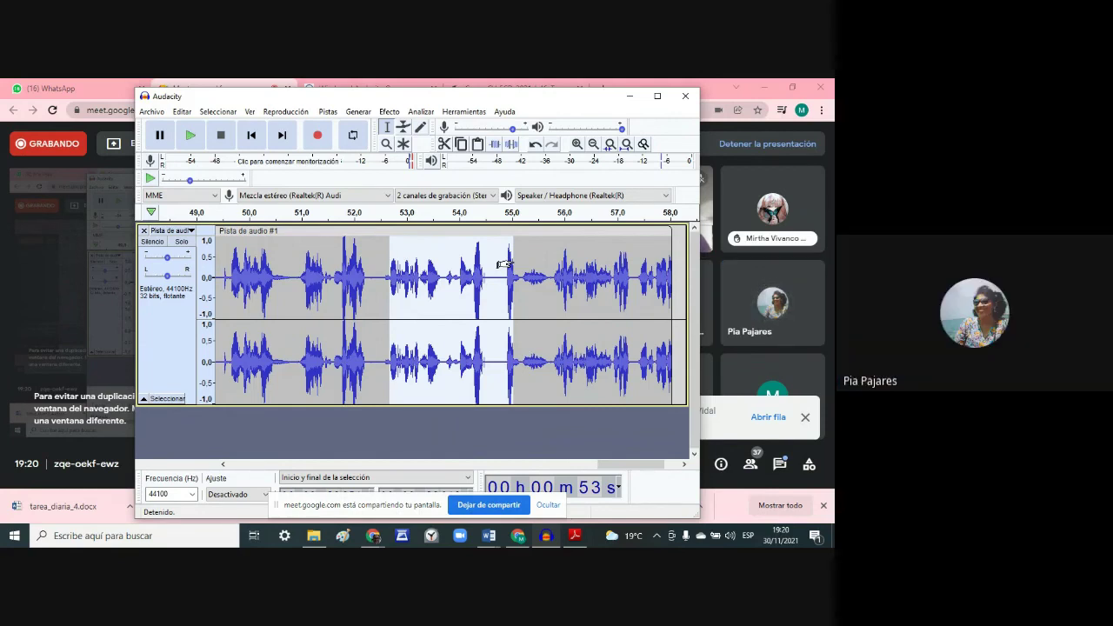
key("Delete")
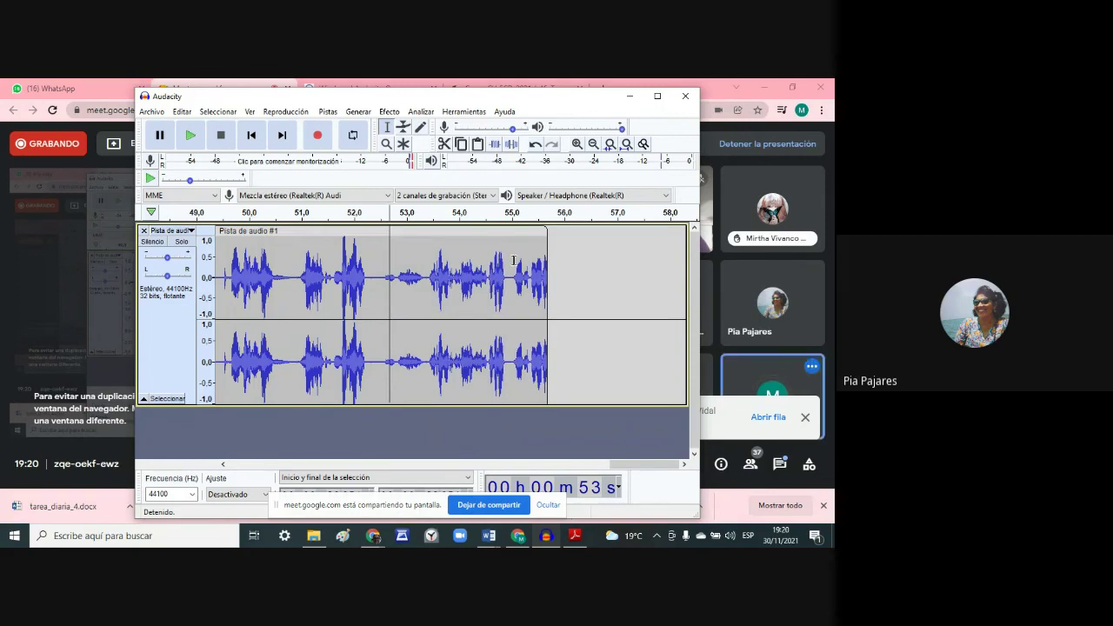